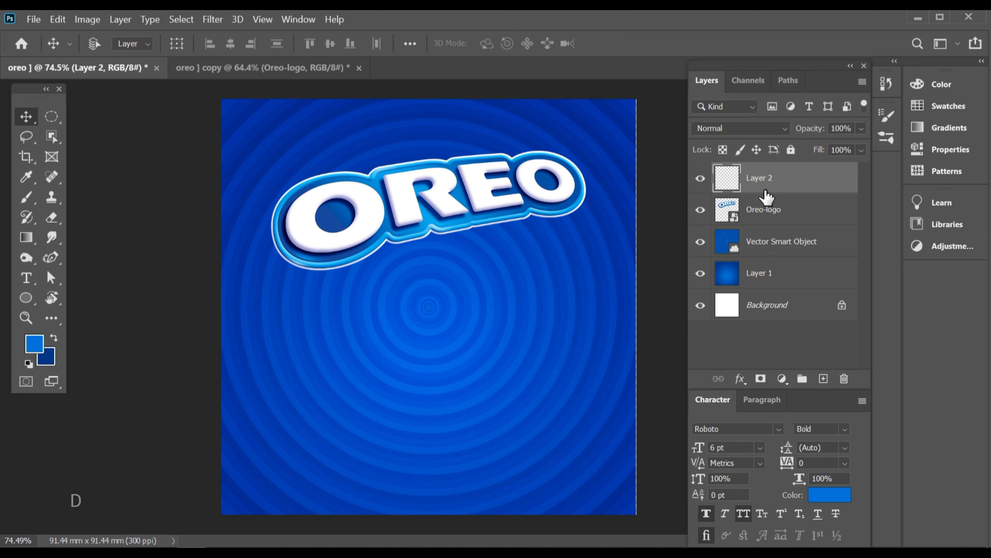
Move Layer 2 directly below the Oreo-logo layer and make it the active layer
{"action": "left_click_drag", "start_coordinate": [765, 193], "coordinate": [773, 234]}
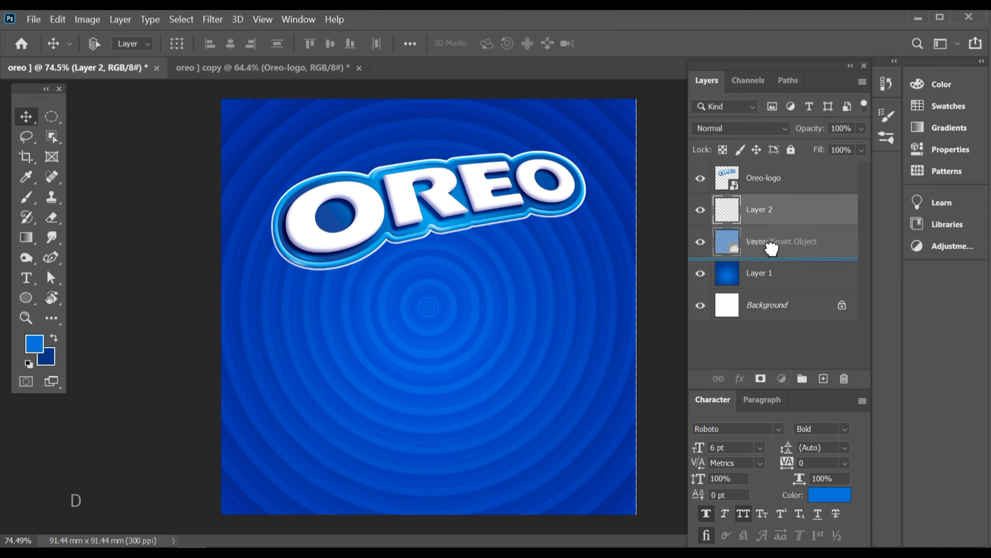
{"action": "left_click", "coordinate": [777, 237]}
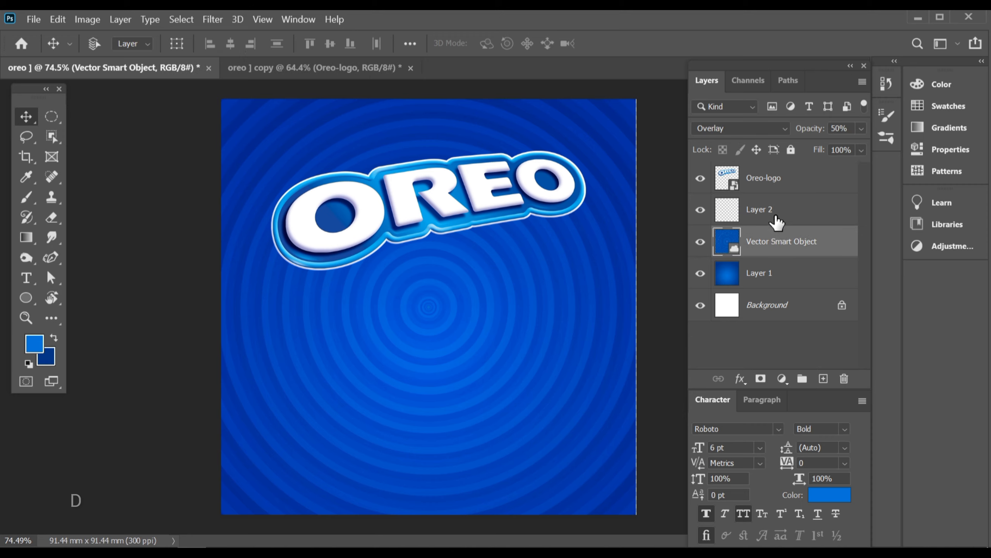
{"action": "left_click", "coordinate": [776, 222]}
Activate the Brush tool and open the Free Water Bubbles Photoshop Brushes set in the brush presets
{"action": "left_click", "coordinate": [22, 197]}
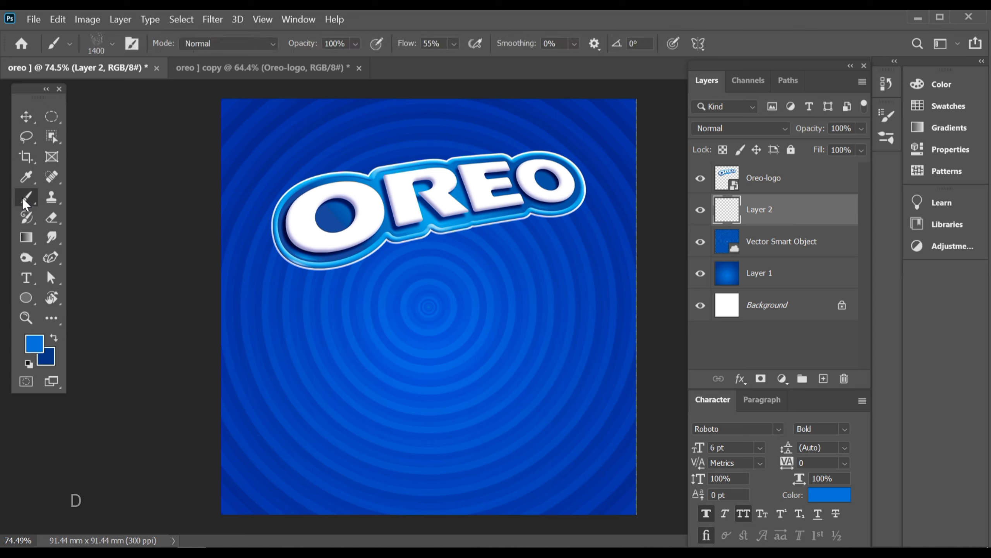
{"action": "left_click", "coordinate": [111, 44]}
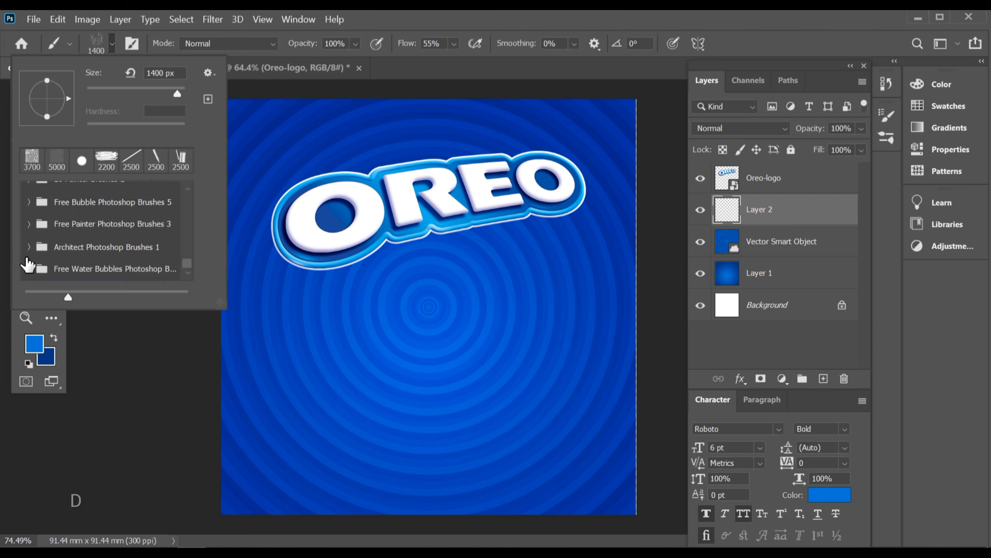
{"action": "scroll", "coordinate": [85, 242], "scroll_direction": "down", "scroll_amount": 3}
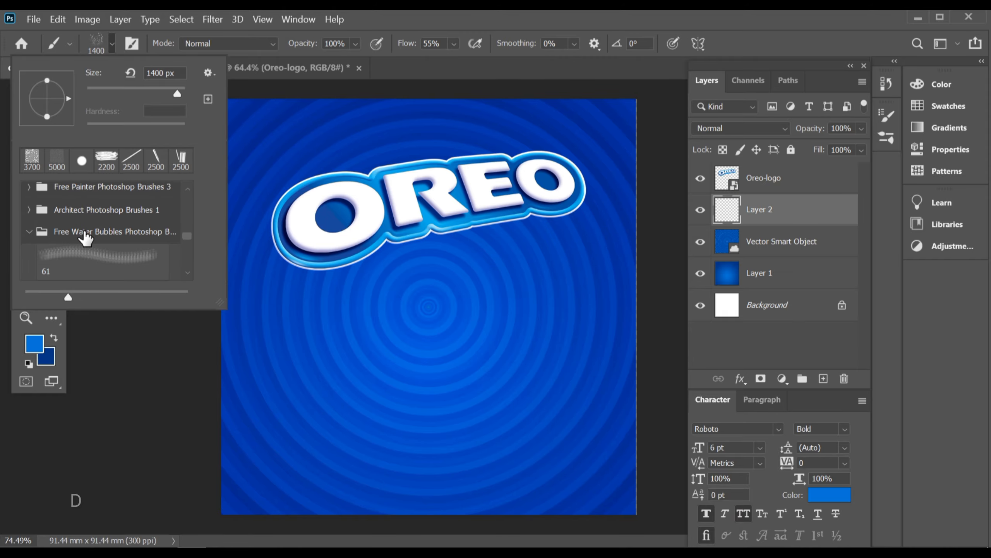
{"action": "left_click", "coordinate": [88, 236]}
{"action": "scroll", "coordinate": [102, 242], "scroll_direction": "down", "scroll_amount": 2}
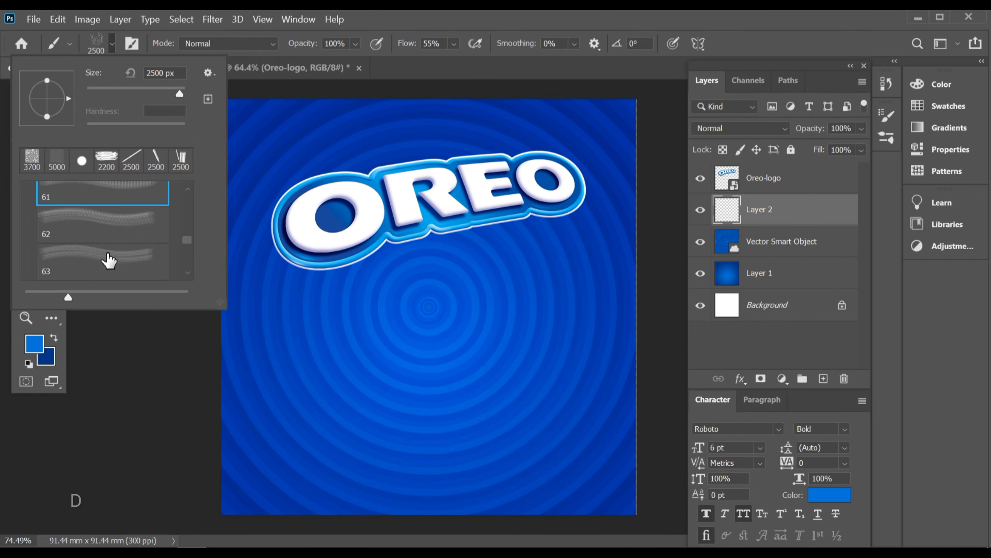
Try the water bubble brush presets from 62 through 69 and choose brush 70
{"action": "left_click", "coordinate": [106, 262]}
{"action": "left_click", "coordinate": [127, 214]}
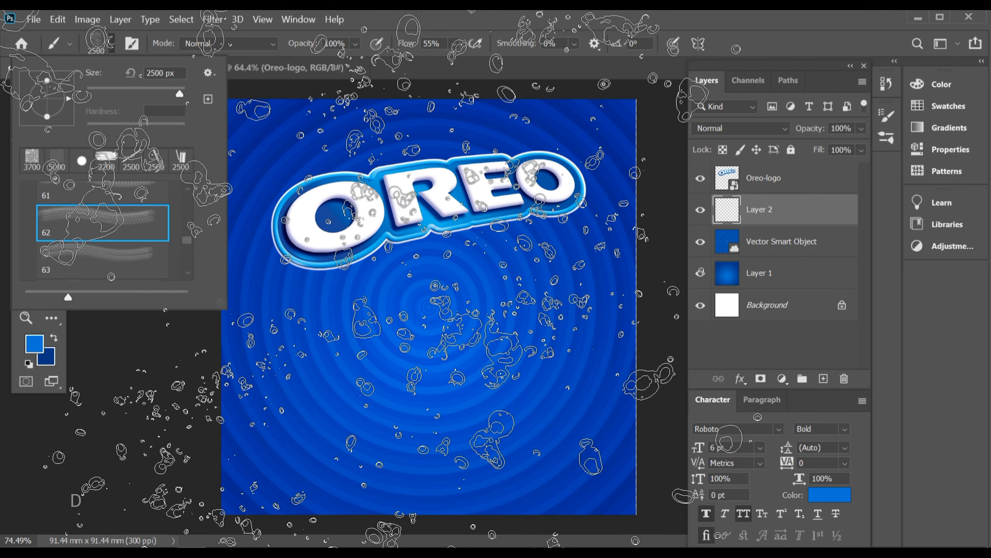
{"action": "scroll", "coordinate": [92, 242], "scroll_direction": "down", "scroll_amount": 1}
{"action": "left_click", "coordinate": [96, 244]}
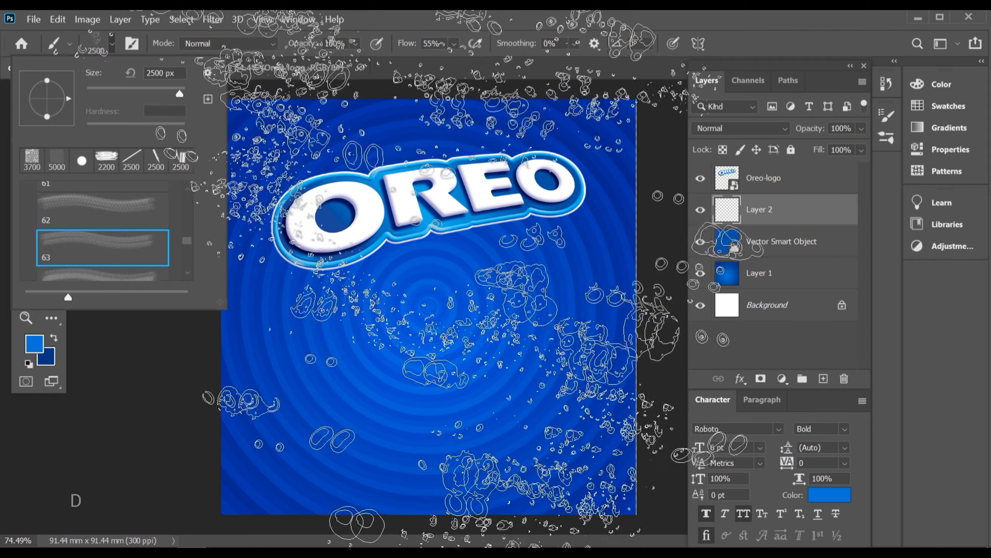
{"action": "scroll", "coordinate": [116, 244], "scroll_direction": "down", "scroll_amount": 1}
{"action": "left_click", "coordinate": [108, 258]}
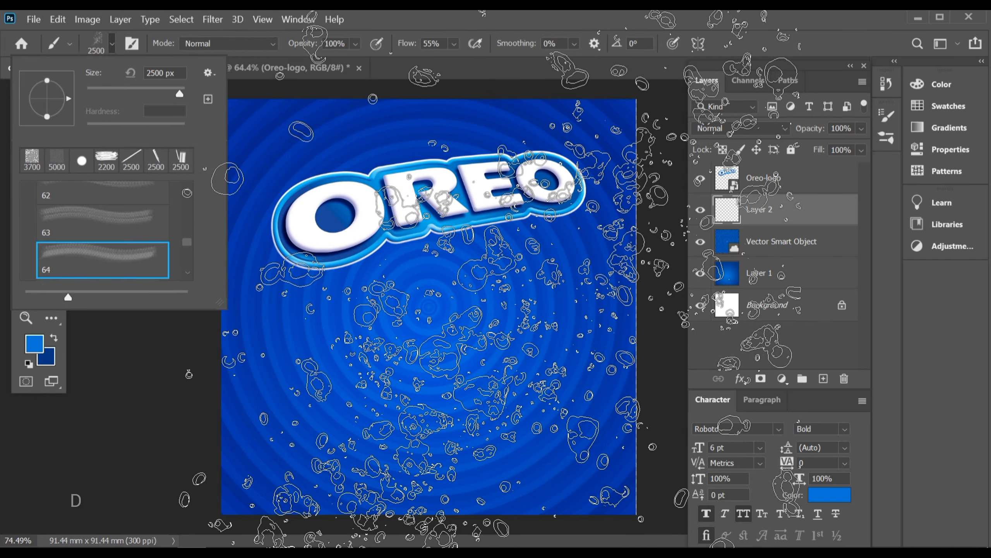
{"action": "scroll", "coordinate": [80, 256], "scroll_direction": "down", "scroll_amount": 1}
{"action": "left_click", "coordinate": [104, 249]}
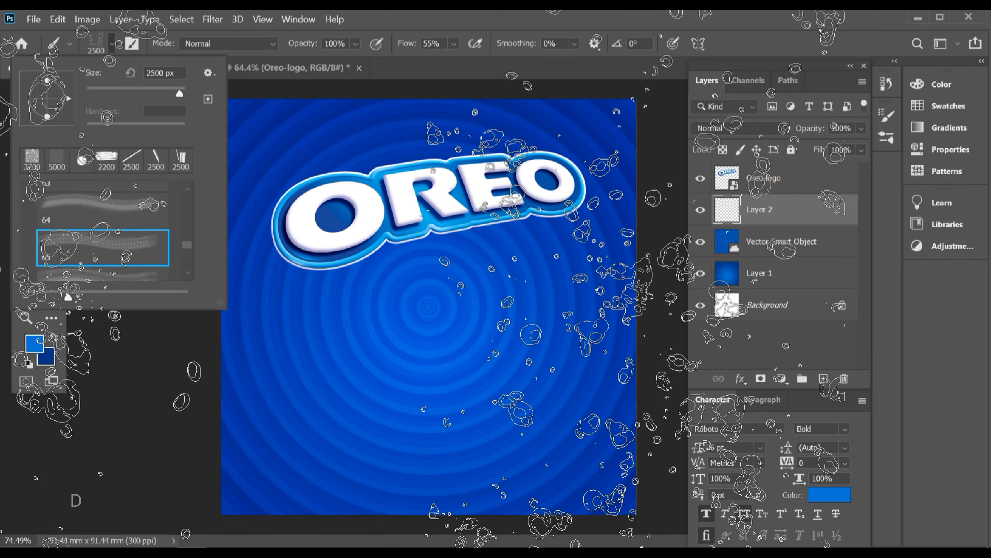
{"action": "scroll", "coordinate": [98, 245], "scroll_direction": "down", "scroll_amount": 1}
{"action": "left_click", "coordinate": [102, 249]}
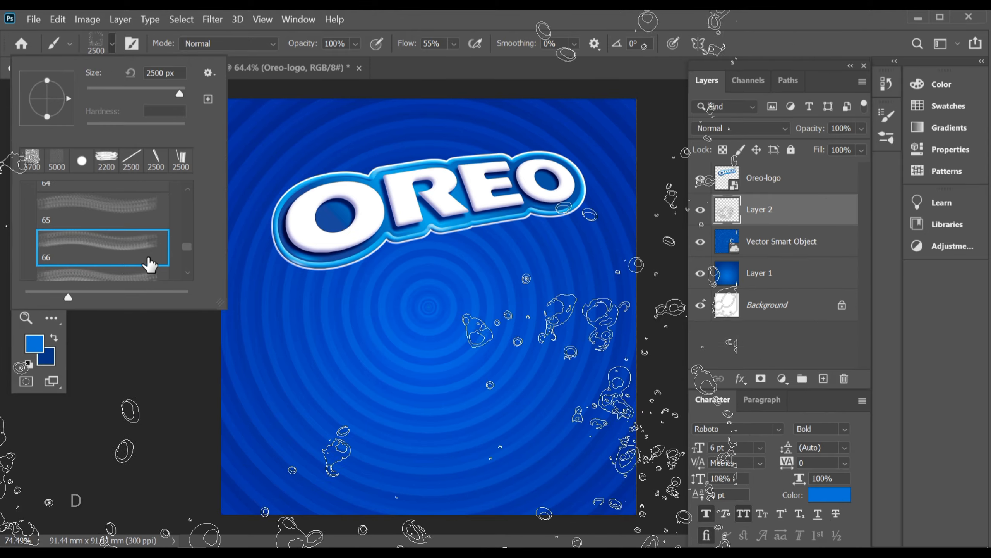
{"action": "scroll", "coordinate": [151, 258], "scroll_direction": "down", "scroll_amount": 1}
{"action": "left_click", "coordinate": [117, 248]}
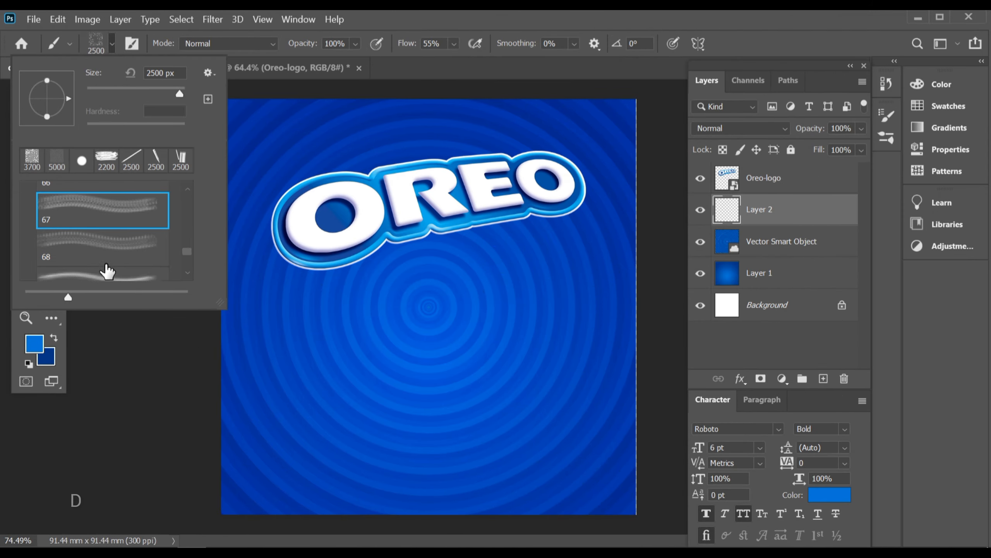
{"action": "scroll", "coordinate": [104, 270], "scroll_direction": "down", "scroll_amount": 1}
{"action": "left_click", "coordinate": [106, 250]}
{"action": "scroll", "coordinate": [158, 269], "scroll_direction": "down", "scroll_amount": 1}
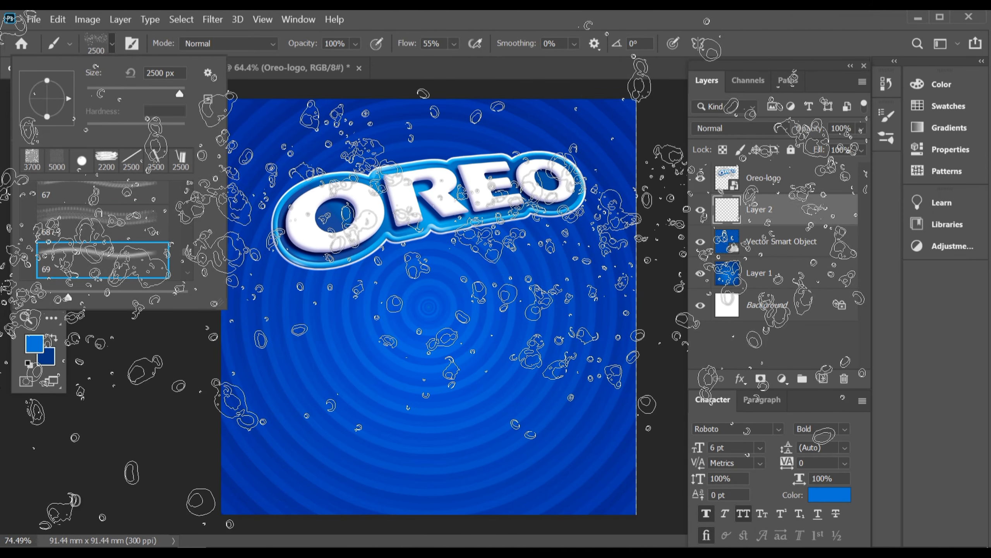
{"action": "left_click", "coordinate": [84, 236]}
{"action": "left_click", "coordinate": [99, 268]}
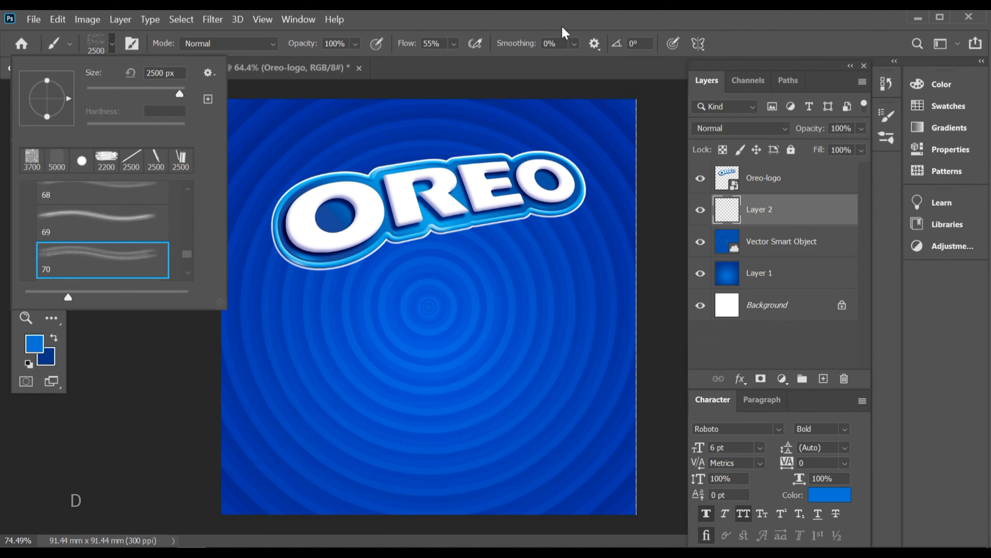
Reduce the bubble brush size to 1700 px
{"action": "left_click", "coordinate": [562, 28]}
{"action": "mouse_move", "coordinate": [436, 262]}
{"action": "left_mouse_down"}
{"action": "mouse_move", "coordinate": [416, 257]}
{"action": "mouse_move", "coordinate": [438, 280]}
{"action": "left_mouse_up"}
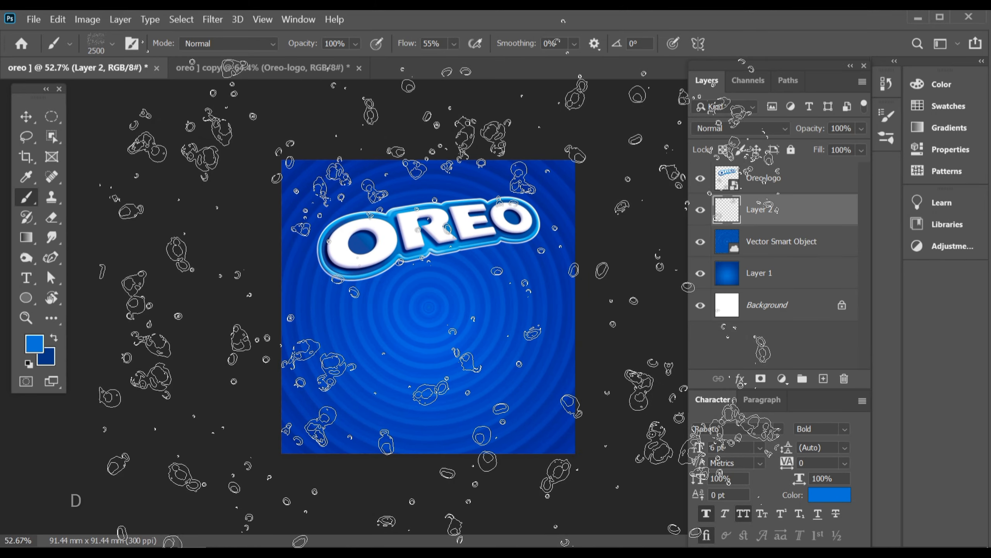
{"action": "key", "text": "bracketleft"}
{"action": "key", "text": "bracketleft"}
{"action": "key", "text": "bracketleft"}
{"action": "key", "text": "bracketleft"}
{"action": "key", "text": "bracketleft"}
{"action": "key", "text": "bracketleft"}
{"action": "key", "text": "bracketleft"}
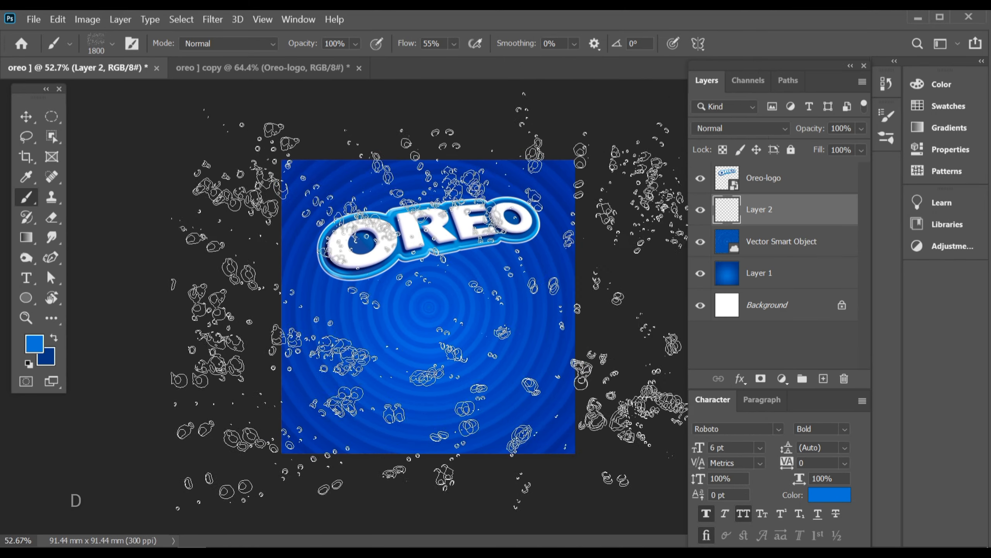
{"action": "key", "text": "bracketleft"}
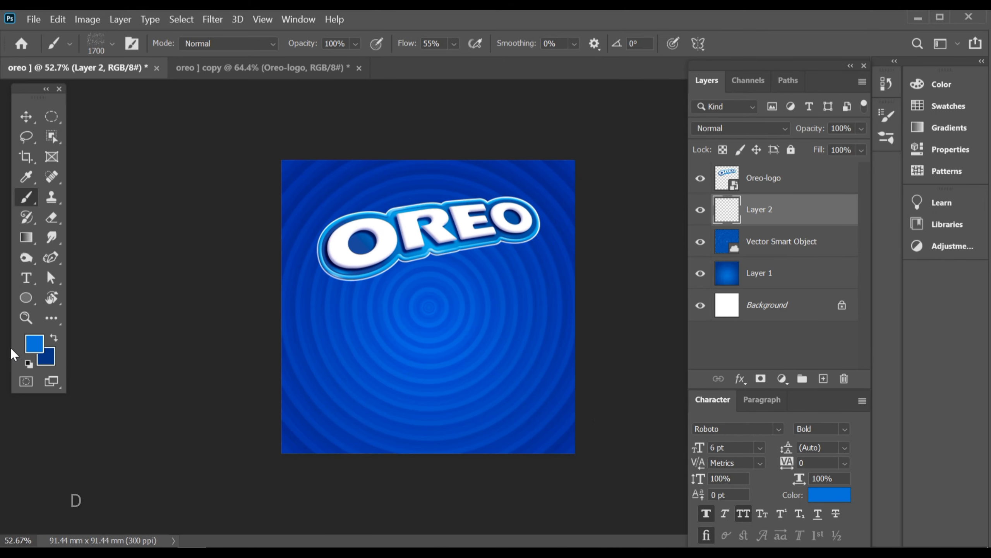
Set the foreground colour to white (ffffff) and stamp the bubble brush over the middle of the canvas on Layer 2
{"action": "left_click", "coordinate": [42, 341]}
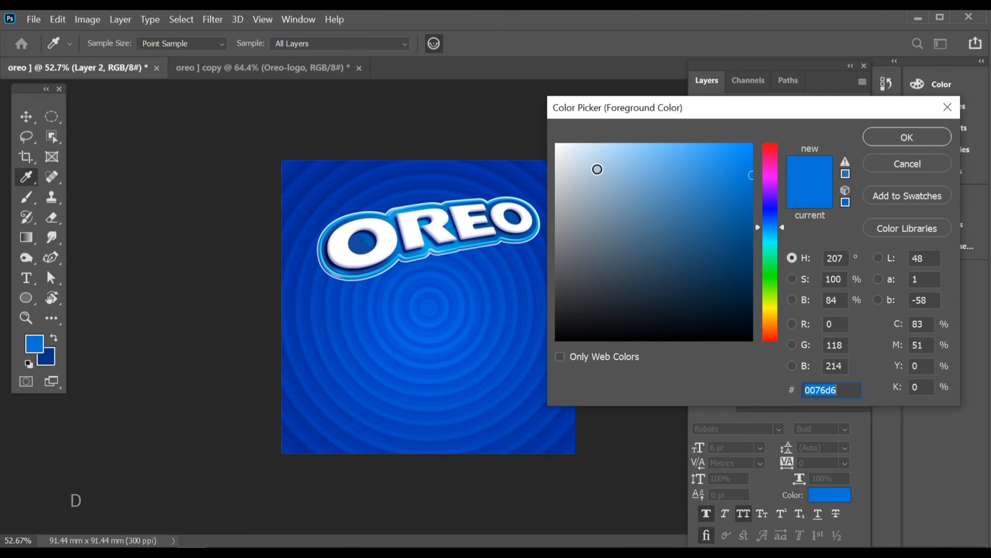
{"action": "left_click_drag", "start_coordinate": [595, 168], "coordinate": [552, 149]}
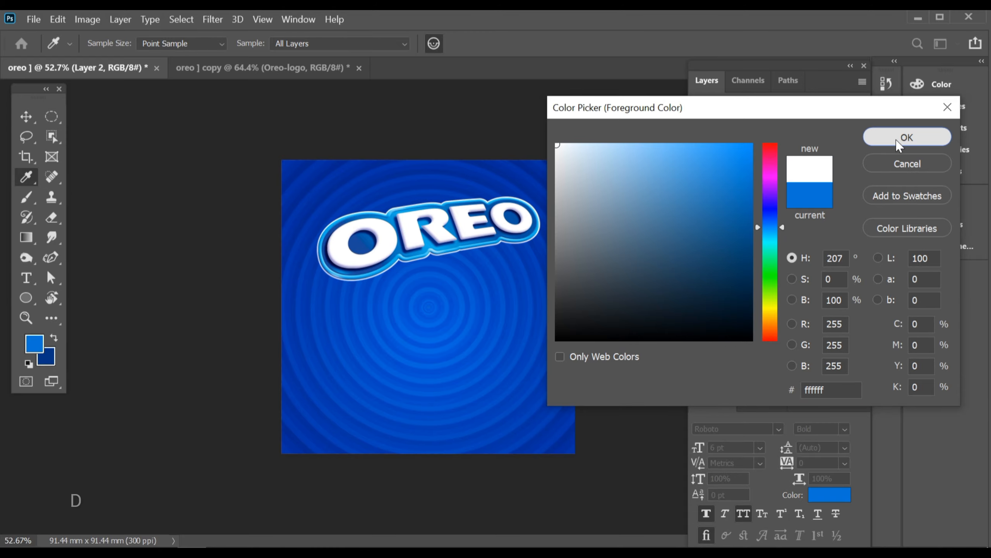
{"action": "left_click", "coordinate": [906, 137]}
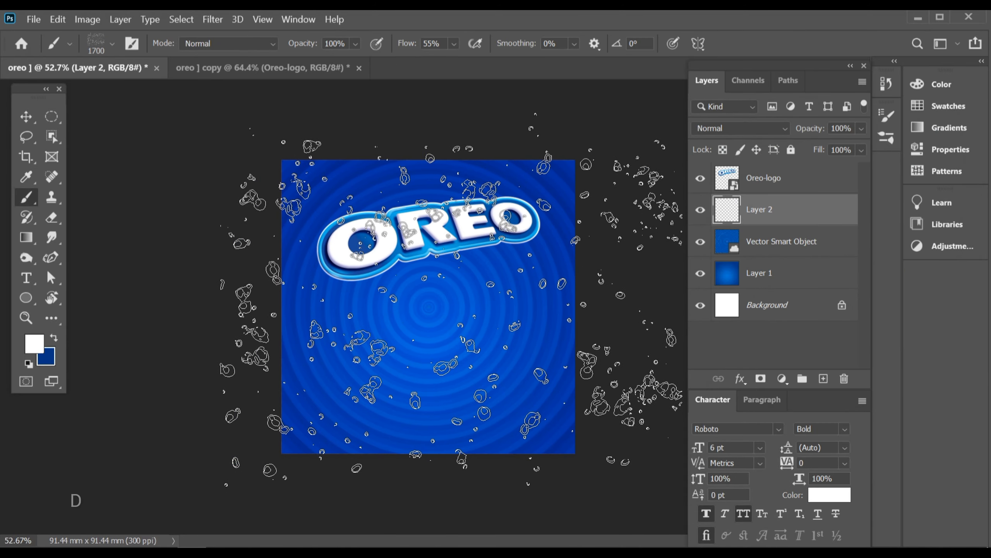
{"action": "left_click_drag", "start_coordinate": [451, 298], "coordinate": [451, 296]}
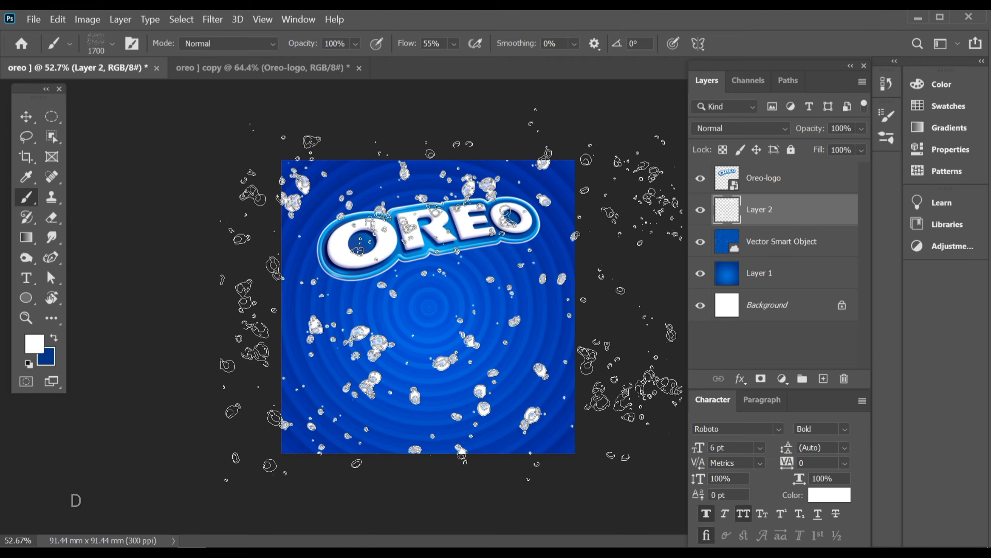
Switch to the Move tool and set Layer 2's blend mode to Hard Light
{"action": "left_click", "coordinate": [26, 117]}
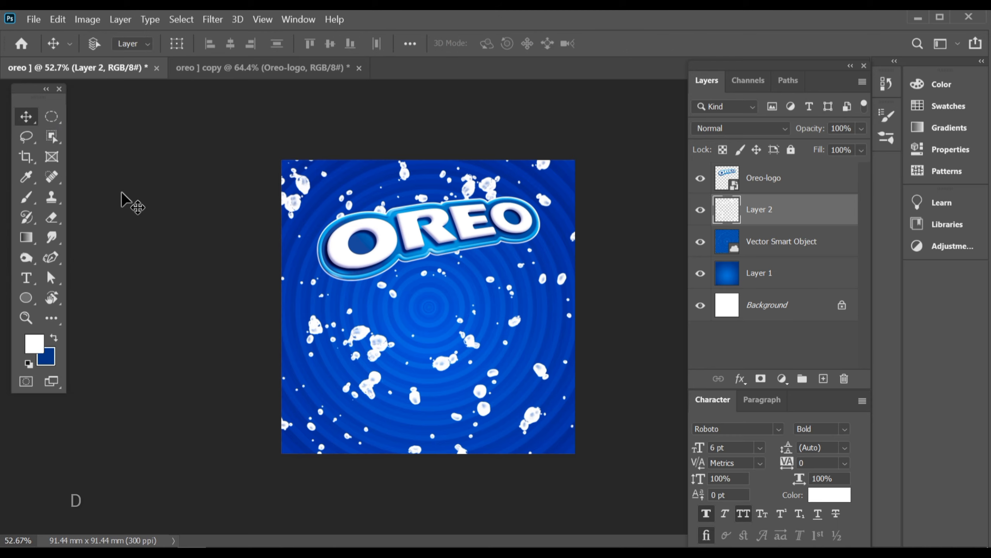
{"action": "left_click_drag", "start_coordinate": [396, 275], "coordinate": [478, 304]}
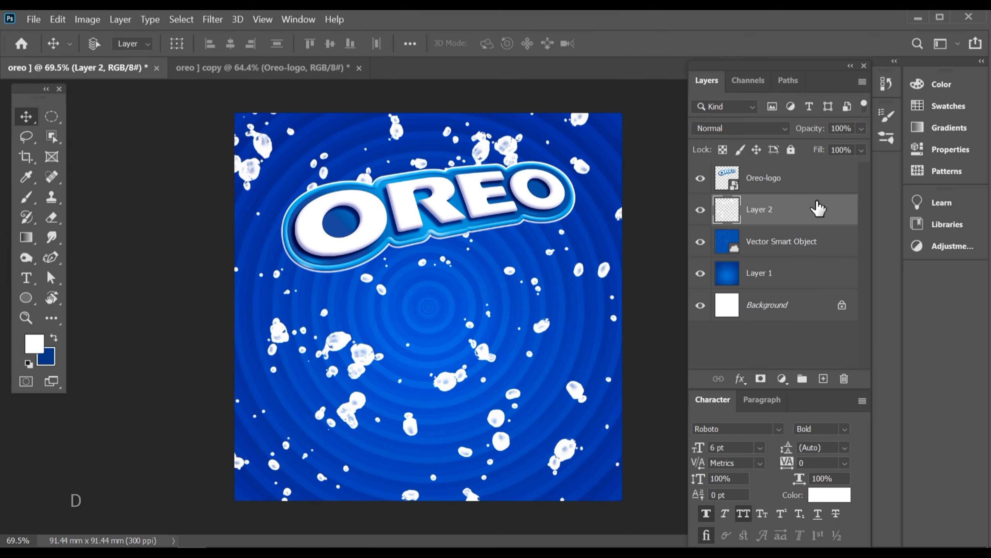
{"action": "left_click", "coordinate": [773, 131]}
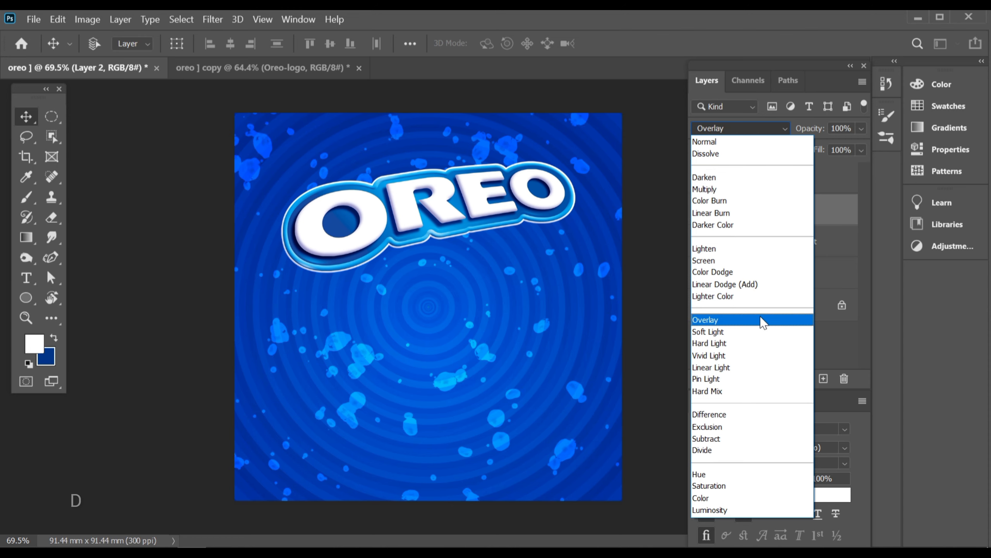
{"action": "left_click", "coordinate": [763, 349]}
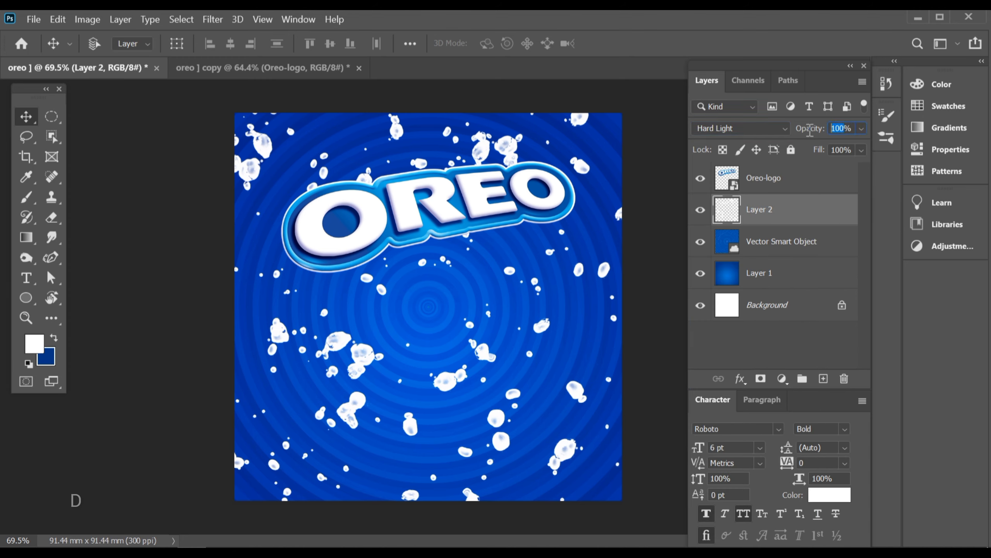
Try 65% and 50% opacity on Layer 2 and settle on 75%
{"action": "type", "text": "65"}
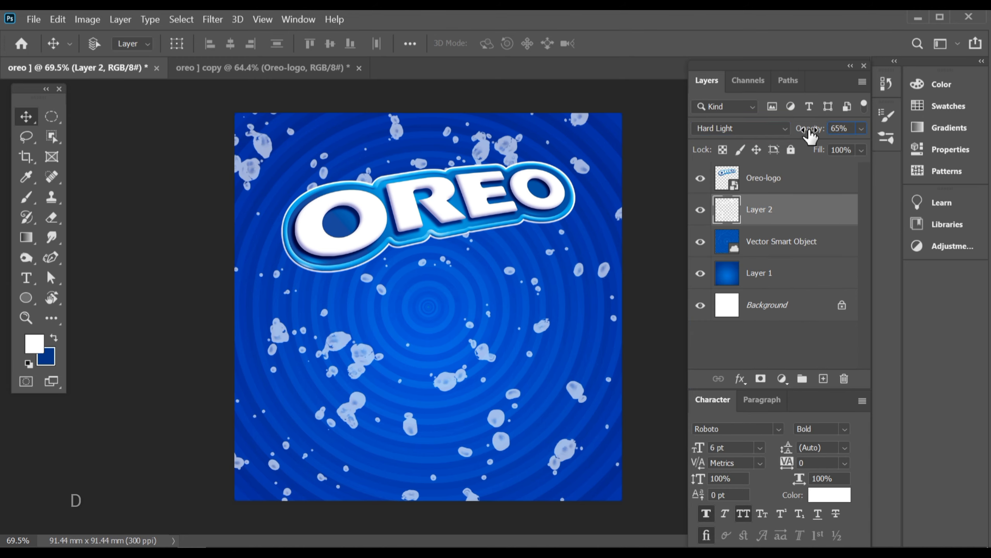
{"action": "key", "text": "BackSpace"}
{"action": "key", "text": "BackSpace"}
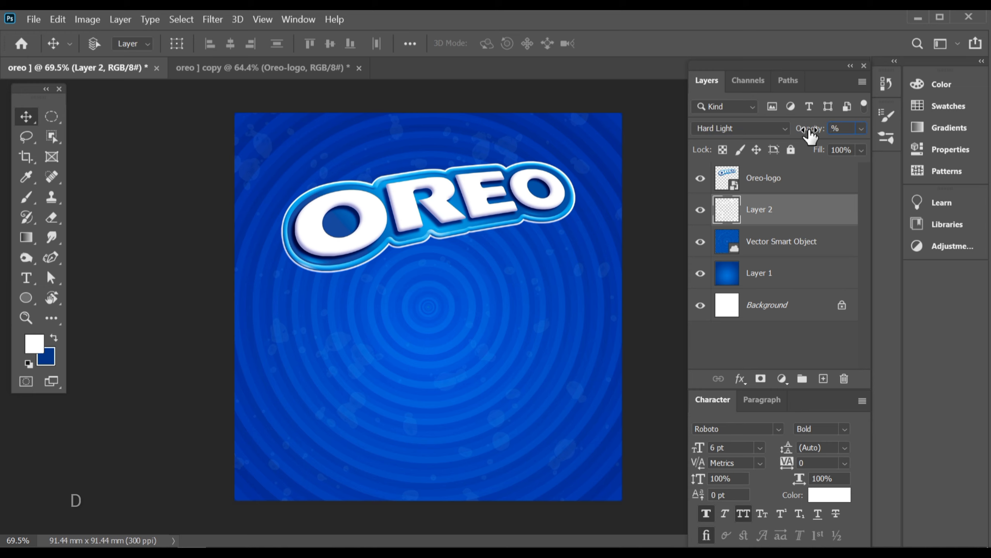
{"action": "type", "text": "50"}
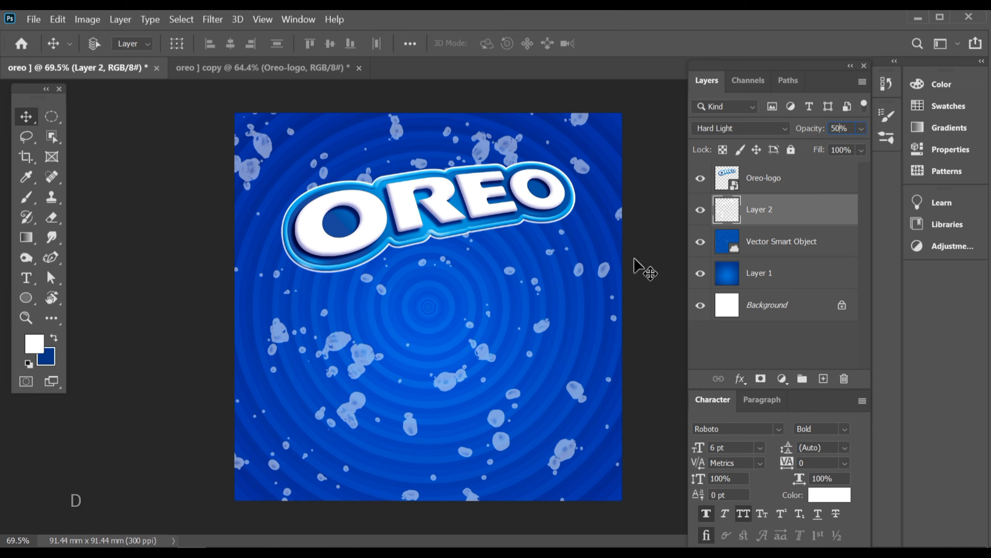
{"action": "key", "text": "BackSpace"}
{"action": "key", "text": "BackSpace"}
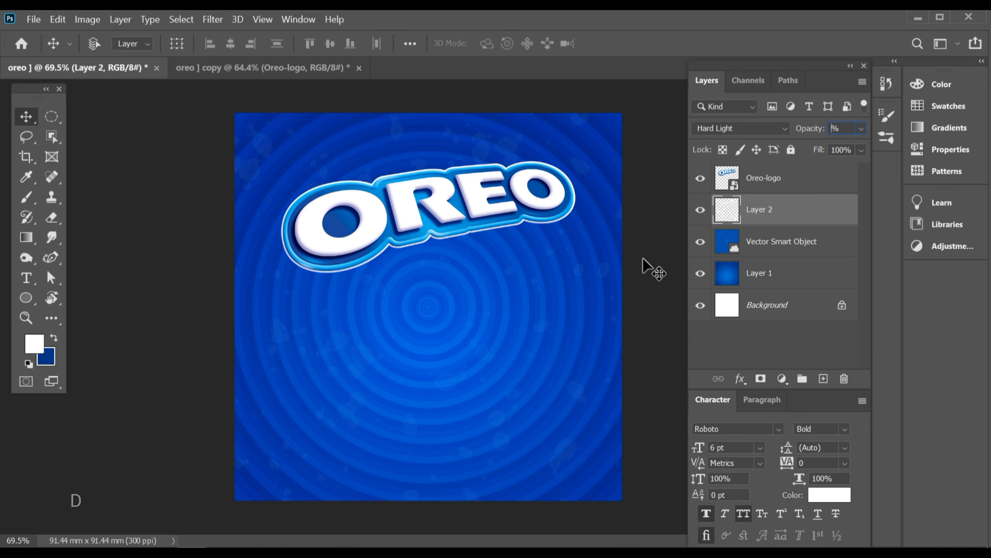
{"action": "type", "text": "75"}
{"action": "key", "text": "Return"}
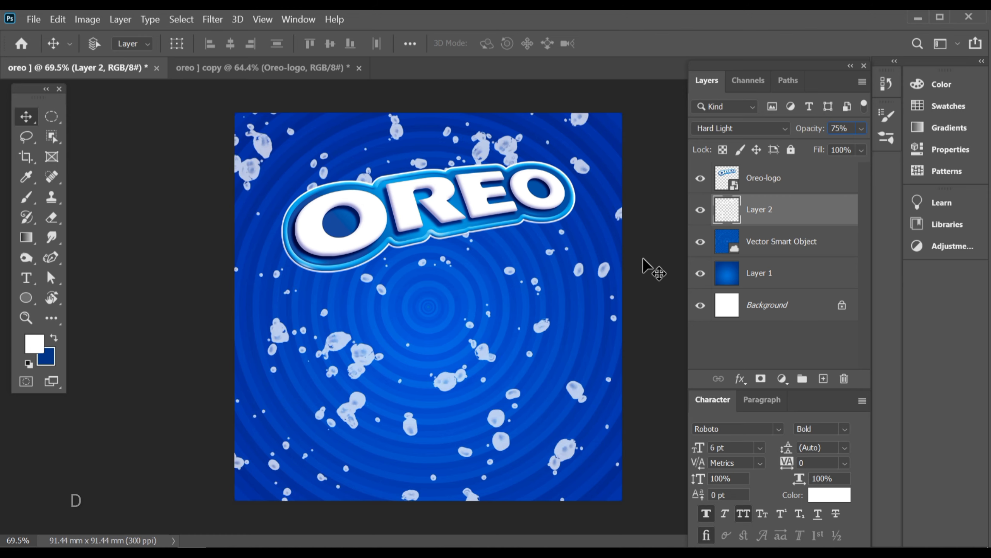
Scale the Oreo logo up to about 7.72% with Free Transform and apply it
{"action": "left_click", "coordinate": [552, 313], "text": "ctrl"}
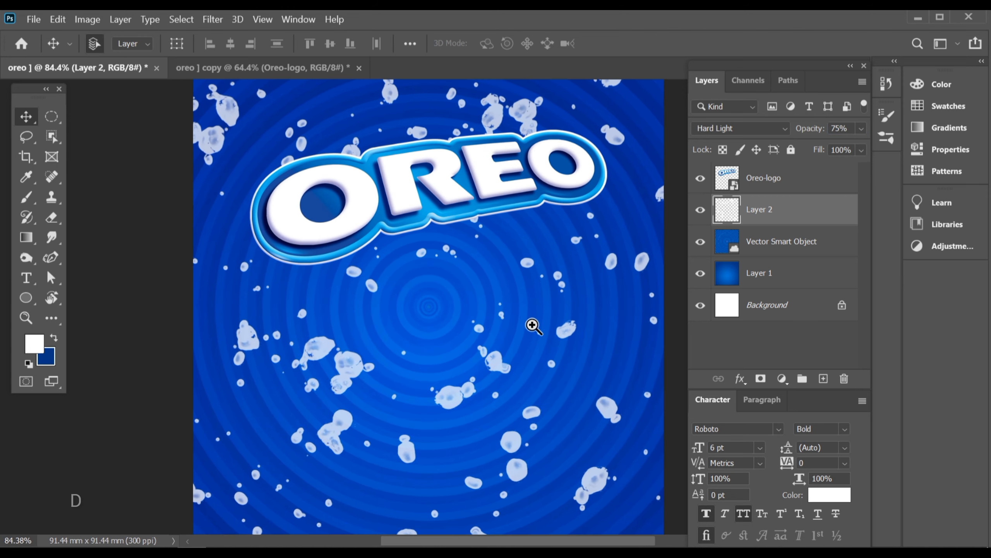
{"action": "left_click", "coordinate": [434, 193]}
{"action": "key", "text": "ctrl+t"}
{"action": "key", "text": "ctrl+minus"}
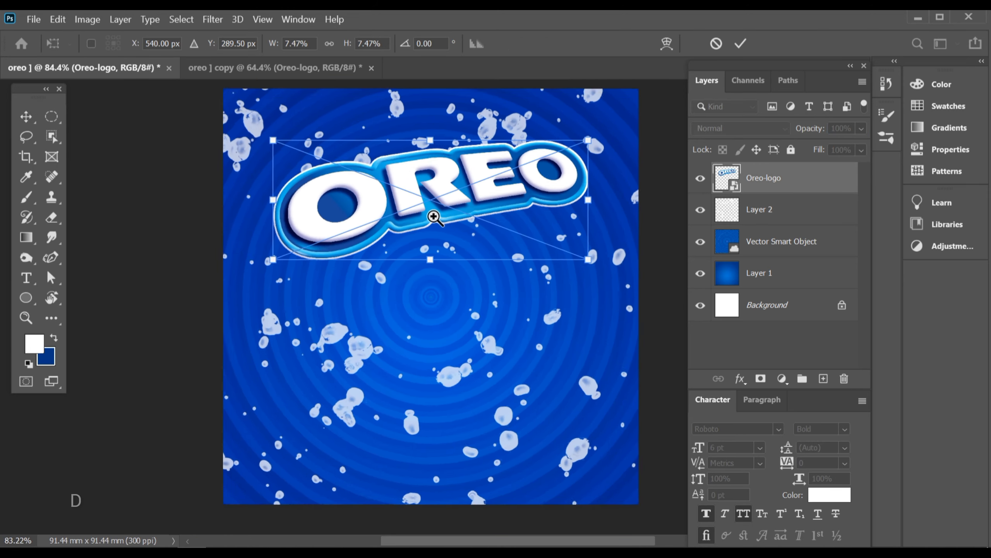
{"action": "left_click_drag", "start_coordinate": [572, 164], "coordinate": [576, 163]}
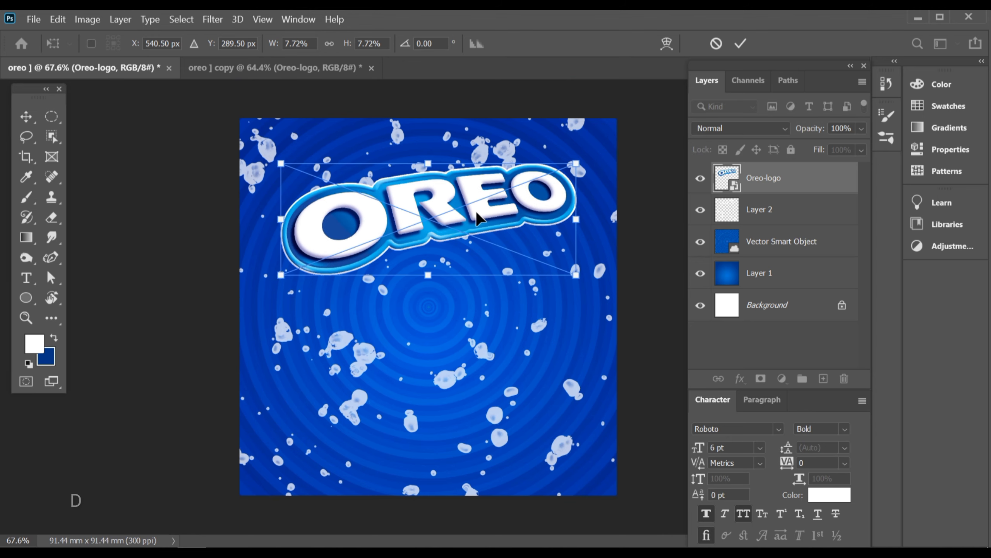
{"action": "left_click", "coordinate": [740, 45]}
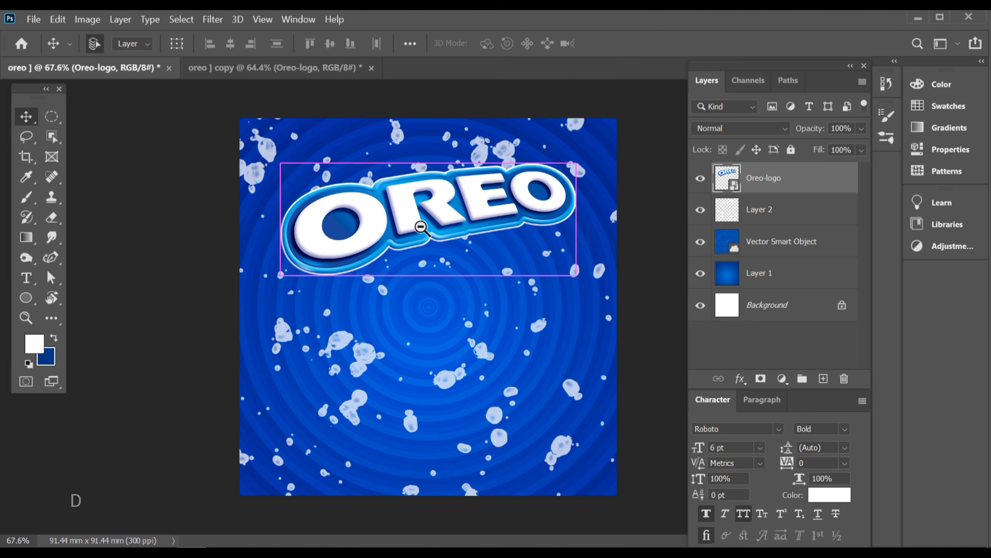
{"action": "left_click_drag", "start_coordinate": [420, 225], "coordinate": [489, 234]}
Lower the opacity of the bubble layer, Layer 2, to 45%
{"action": "left_click", "coordinate": [801, 212]}
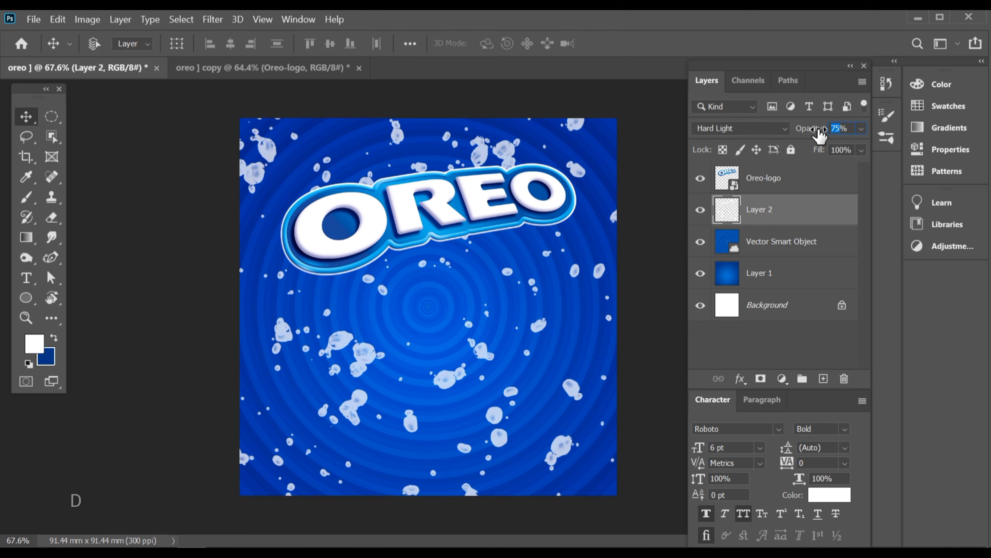
{"action": "type", "text": "45"}
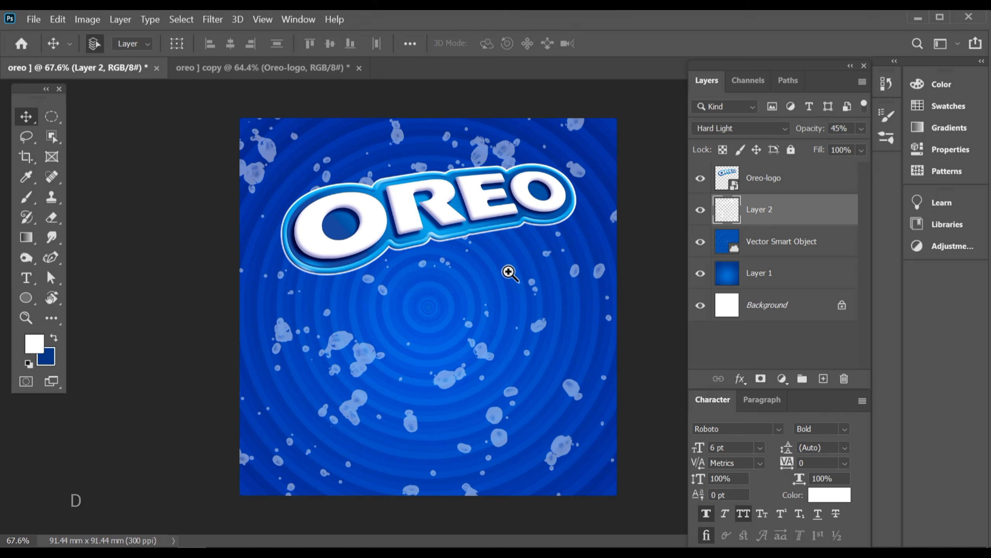
{"action": "left_click_drag", "start_coordinate": [507, 272], "coordinate": [510, 290]}
{"action": "left_click_drag", "start_coordinate": [449, 340], "coordinate": [460, 345]}
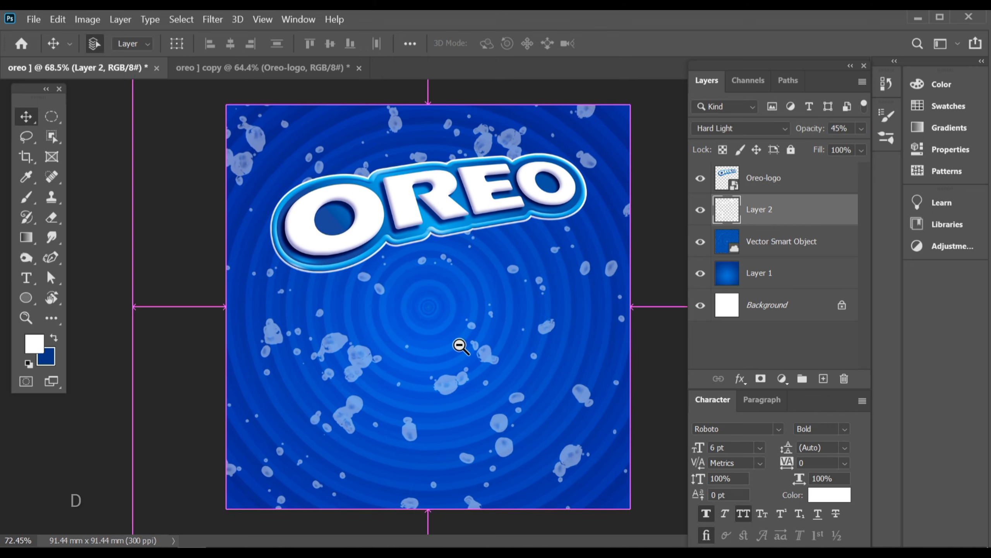
{"action": "left_click", "coordinate": [513, 419]}
Set the opacity of the ring-pattern Vector Smart Object to 45%
{"action": "left_click", "coordinate": [796, 241]}
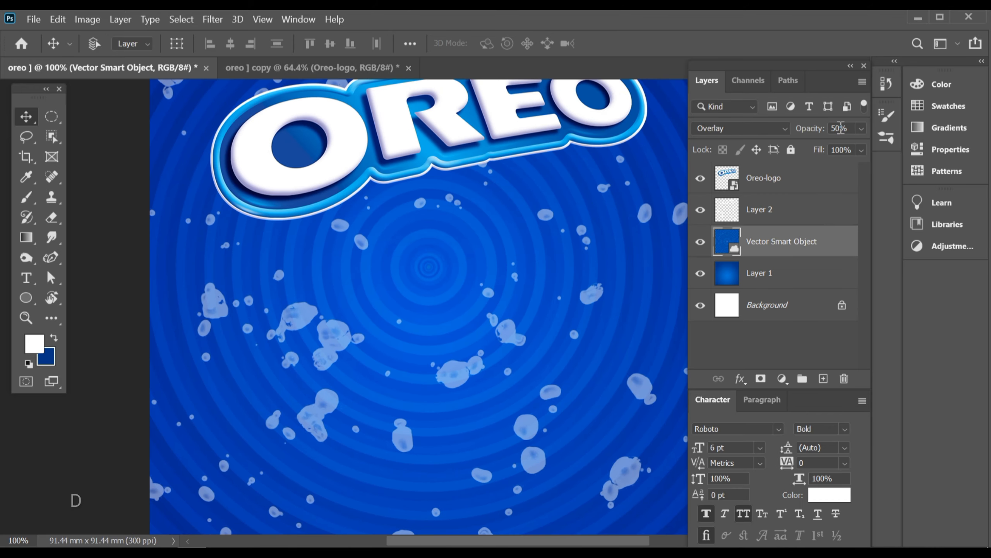
{"action": "type", "text": "45"}
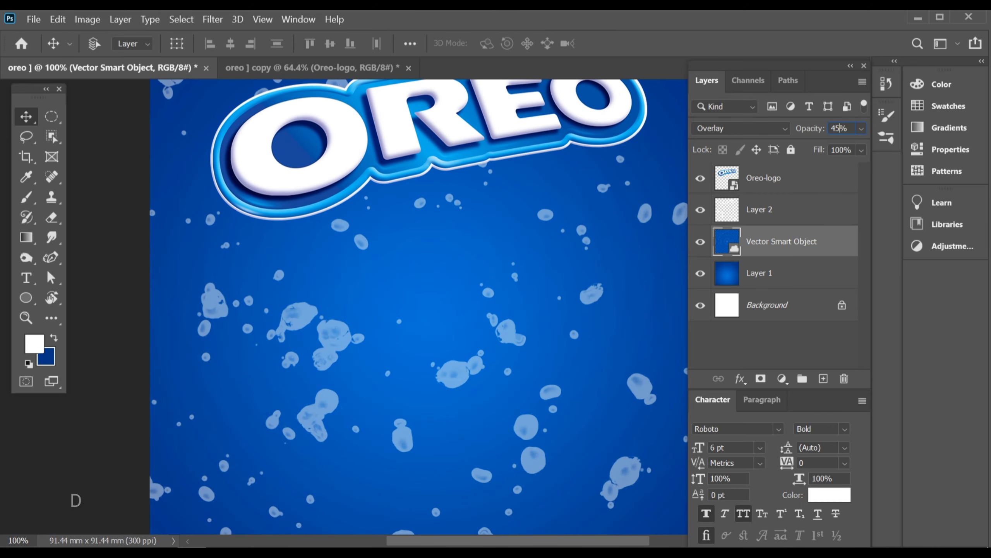
{"action": "key", "text": "ctrl+0"}
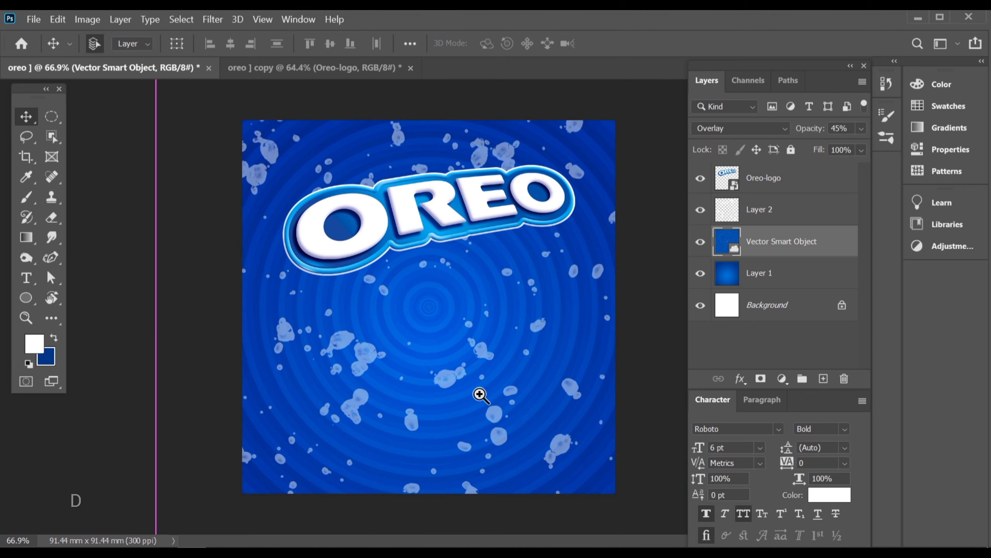
Bring the milk splash from the "oreo ] copy" document into the poster and scale it up to about 67% with Free Transform
{"action": "left_click", "coordinate": [315, 67]}
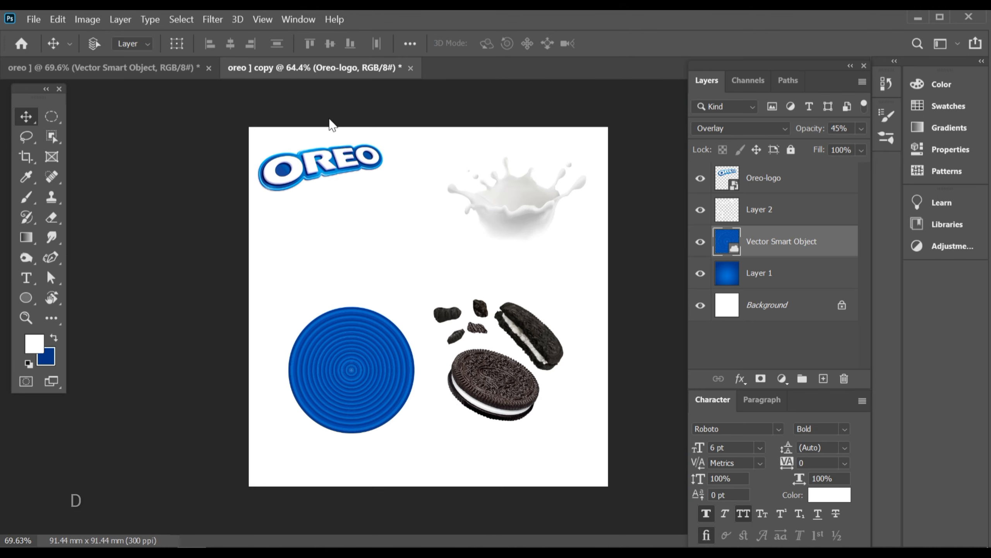
{"action": "left_click_drag", "start_coordinate": [513, 198], "coordinate": [464, 343]}
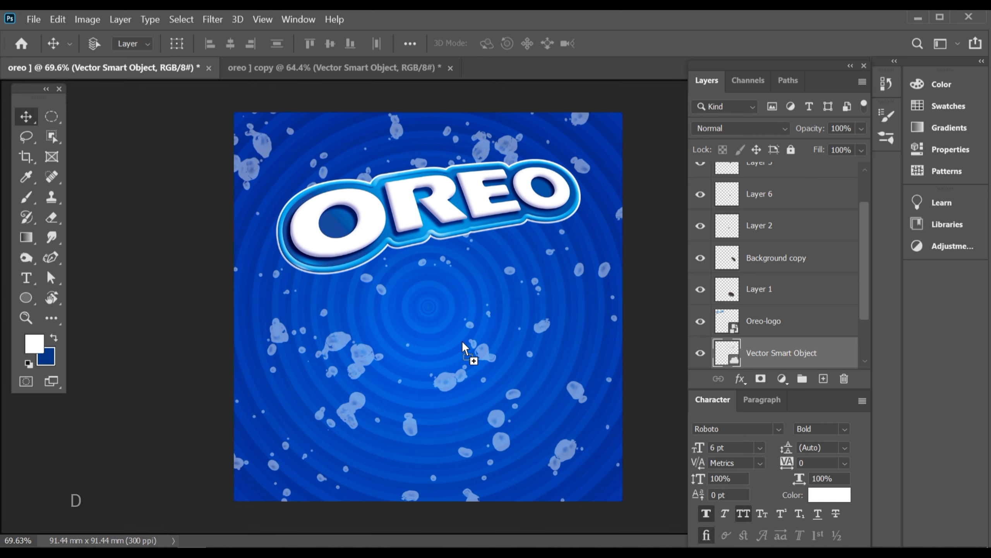
{"action": "left_click_drag", "start_coordinate": [504, 399], "coordinate": [538, 406]}
{"action": "key", "text": "ctrl+t"}
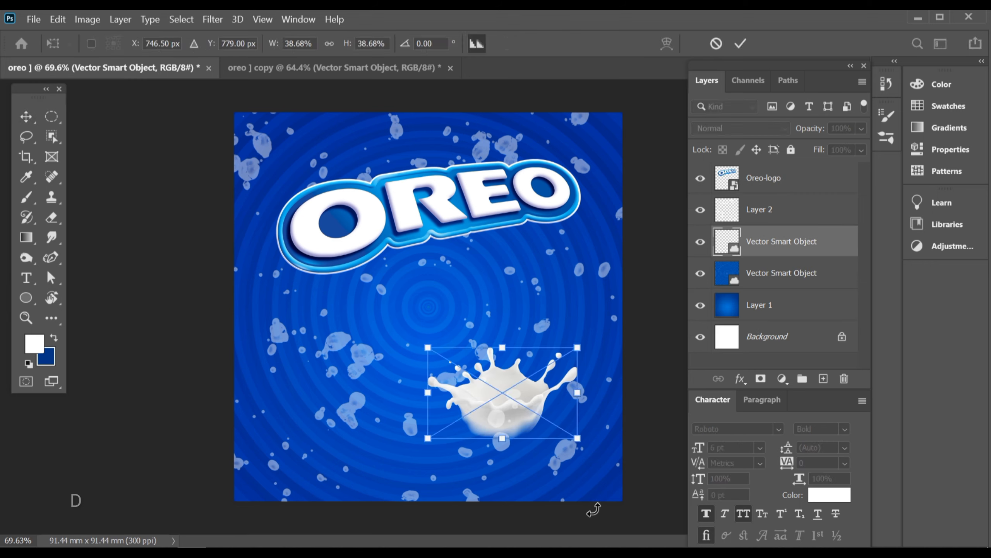
{"action": "left_click_drag", "start_coordinate": [580, 350], "coordinate": [635, 308]}
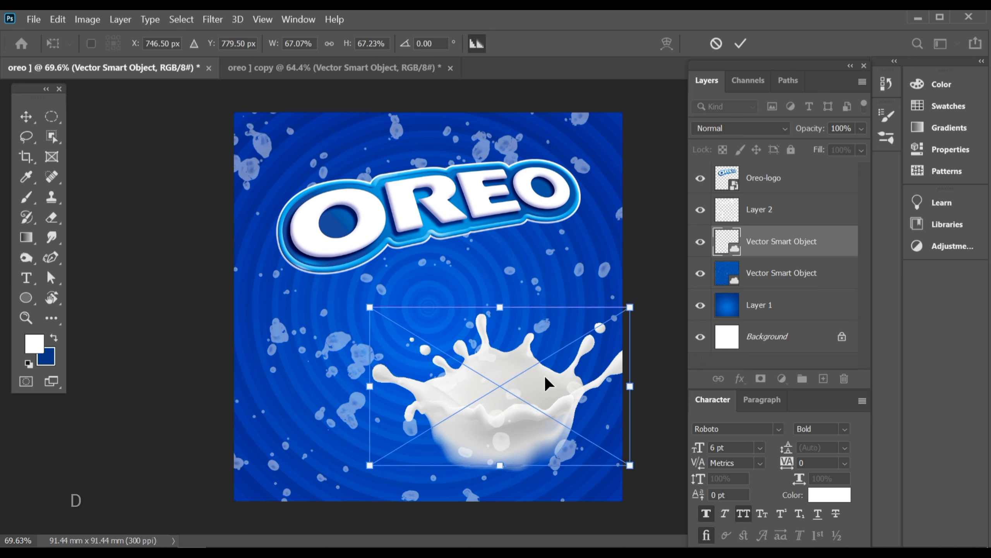
Rotate the milk splash to about -28.73° and position it in the poster's lower-right area
{"action": "left_click_drag", "start_coordinate": [556, 380], "coordinate": [539, 387]}
{"action": "left_click_drag", "start_coordinate": [623, 492], "coordinate": [659, 437]}
{"action": "left_click_drag", "start_coordinate": [527, 421], "coordinate": [536, 419]}
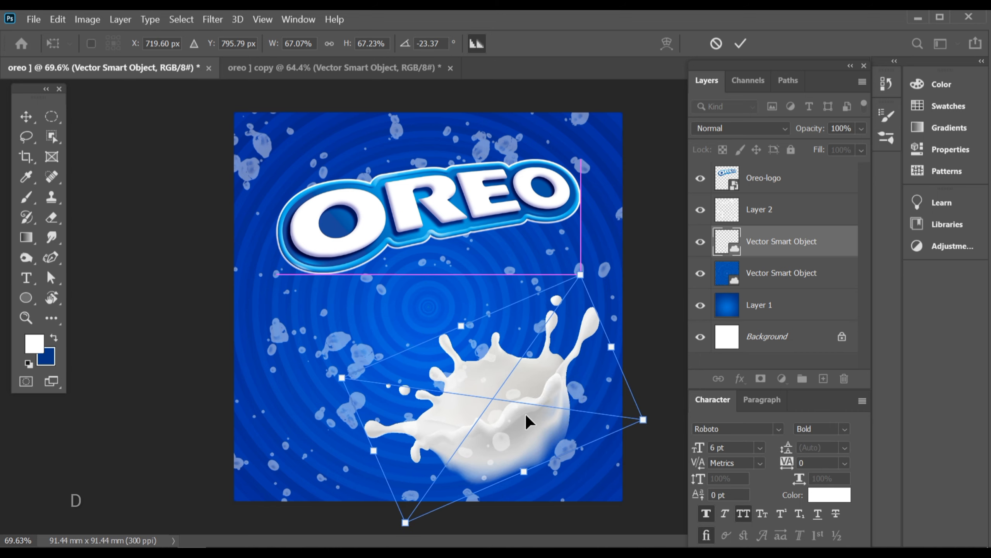
{"action": "left_click_drag", "start_coordinate": [666, 417], "coordinate": [667, 408]}
{"action": "left_click_drag", "start_coordinate": [493, 421], "coordinate": [500, 414]}
{"action": "left_click_drag", "start_coordinate": [669, 398], "coordinate": [668, 390]}
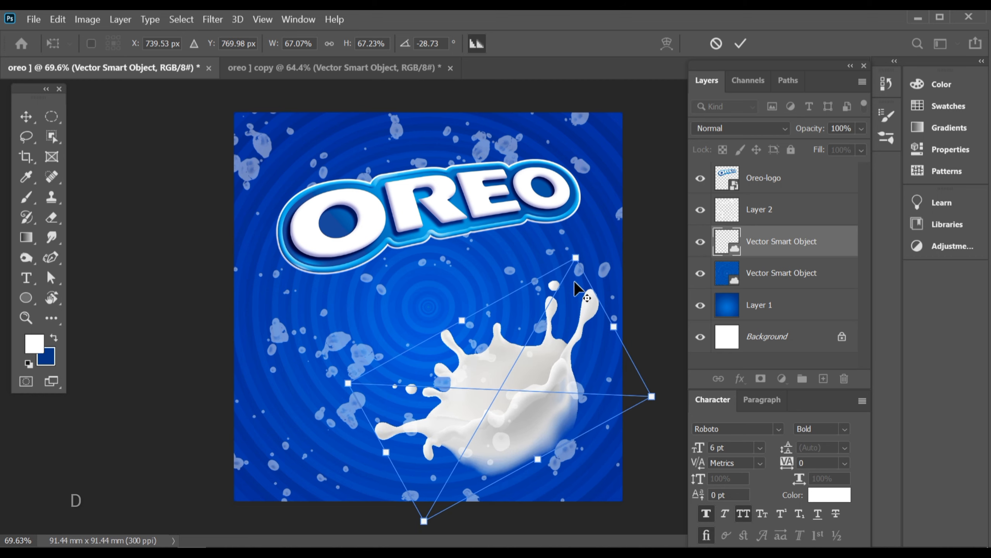
Enlarge the milk splash to about 77%, shift it slightly down and apply the transform
{"action": "left_click_drag", "start_coordinate": [576, 265], "coordinate": [581, 256]}
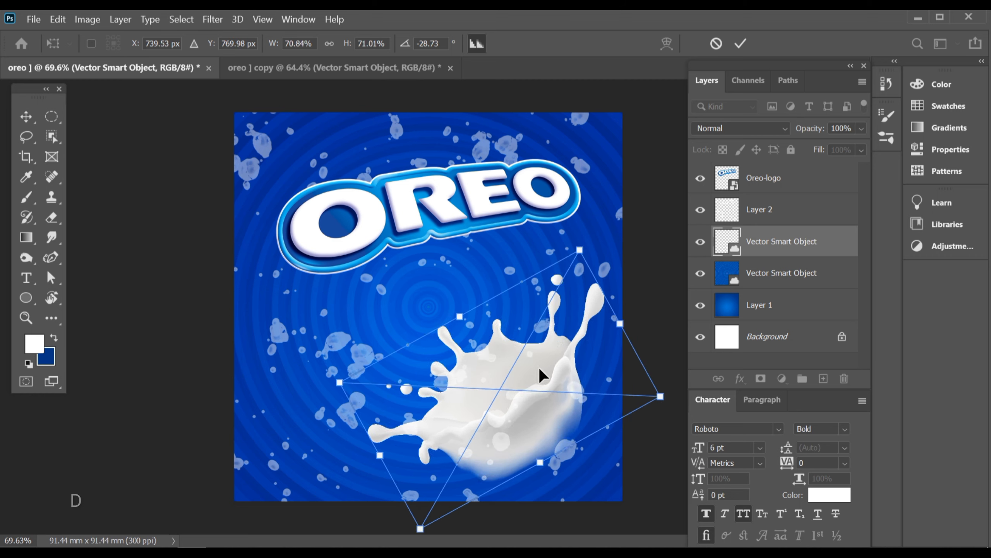
{"action": "left_click_drag", "start_coordinate": [542, 375], "coordinate": [541, 378]}
{"action": "left_click_drag", "start_coordinate": [582, 254], "coordinate": [587, 241]}
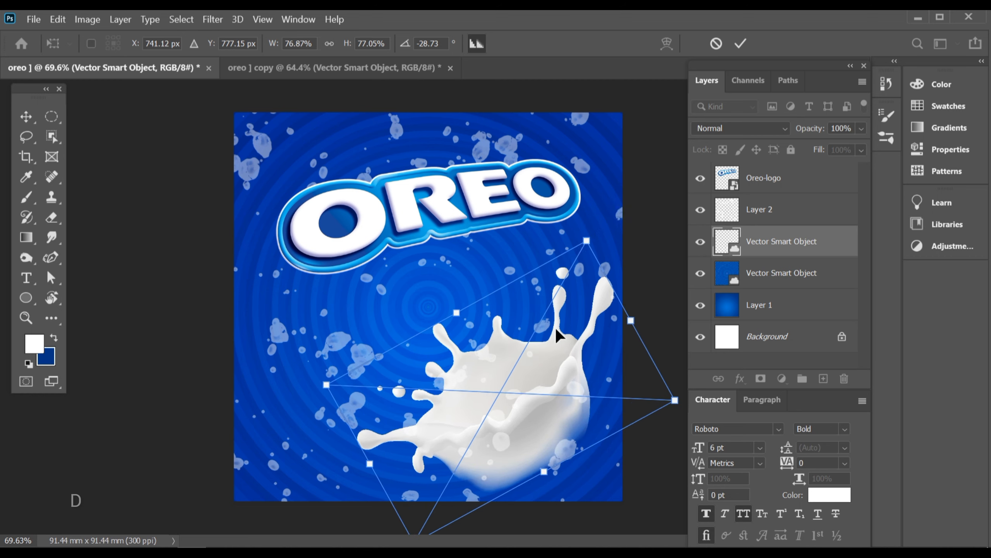
{"action": "left_click_drag", "start_coordinate": [560, 328], "coordinate": [561, 334]}
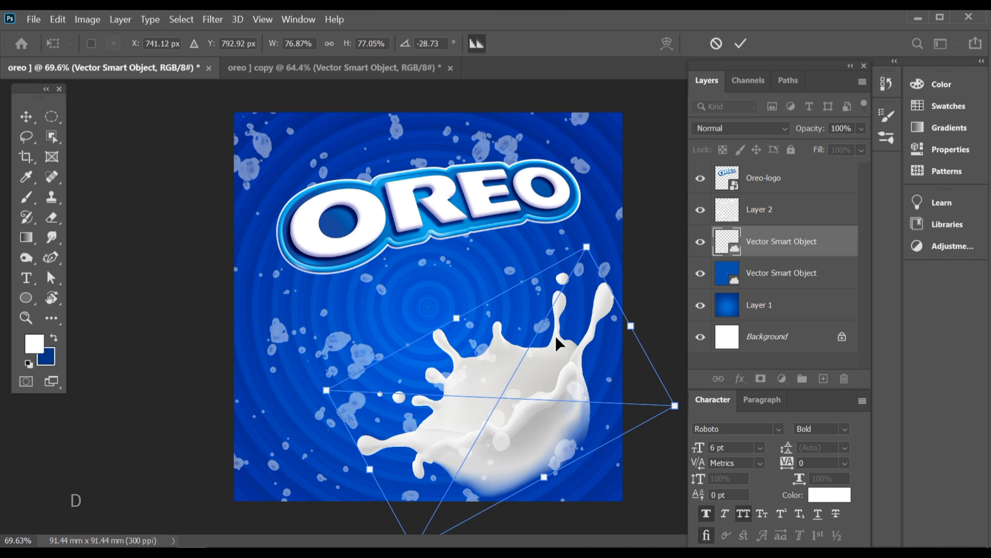
{"action": "left_click", "coordinate": [740, 44]}
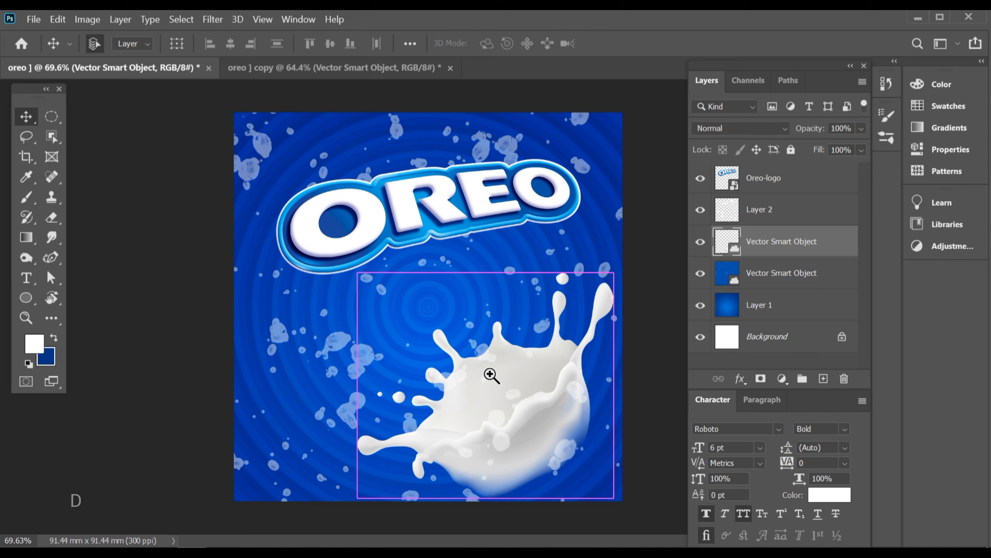
Copy the whole Oreo cookie from the "oreo ] copy" document into the poster, over the milk splash
{"action": "scroll", "coordinate": [491, 376], "scroll_direction": "up", "scroll_amount": 1}
{"action": "left_click", "coordinate": [361, 77]}
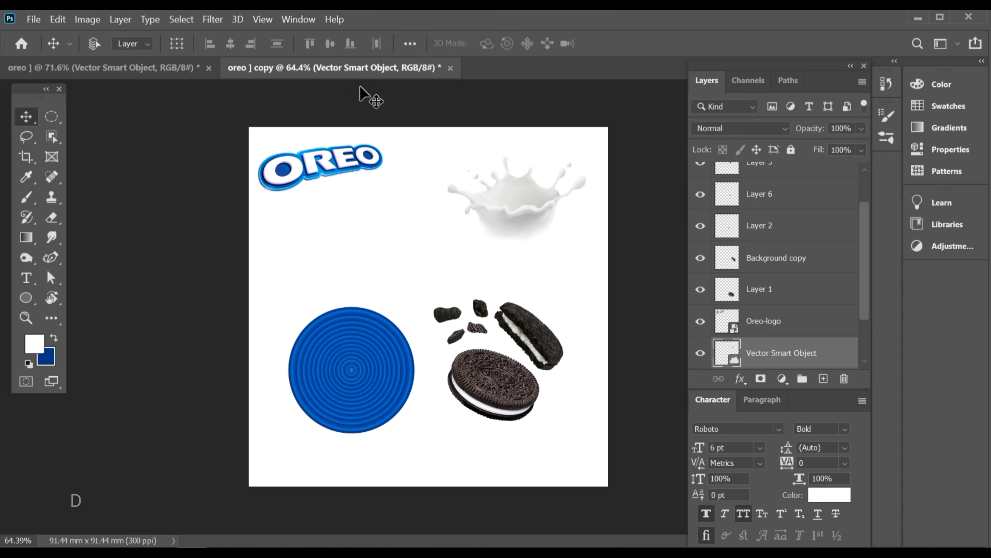
{"action": "left_click", "coordinate": [144, 68]}
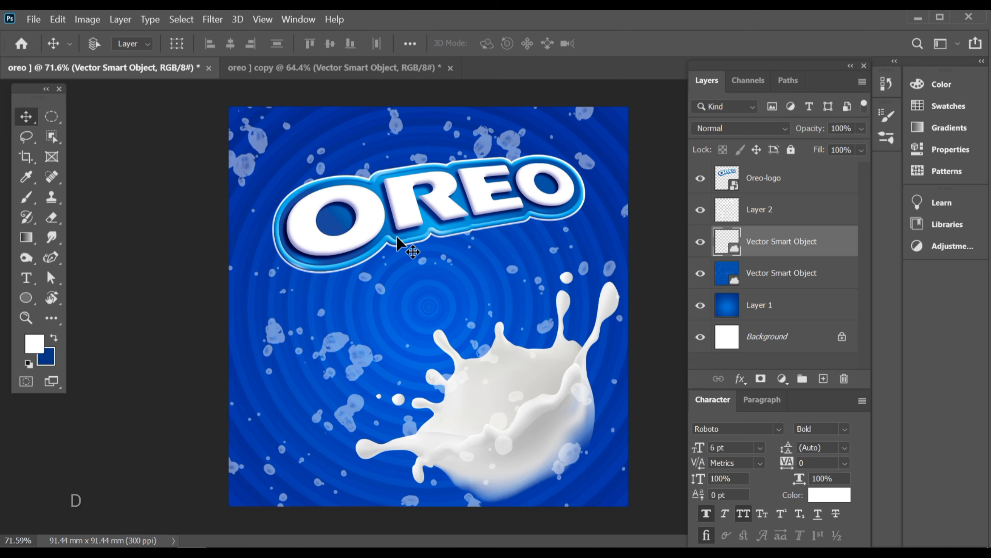
{"action": "left_click", "coordinate": [370, 78]}
{"action": "left_click", "coordinate": [498, 378], "text": "ctrl"}
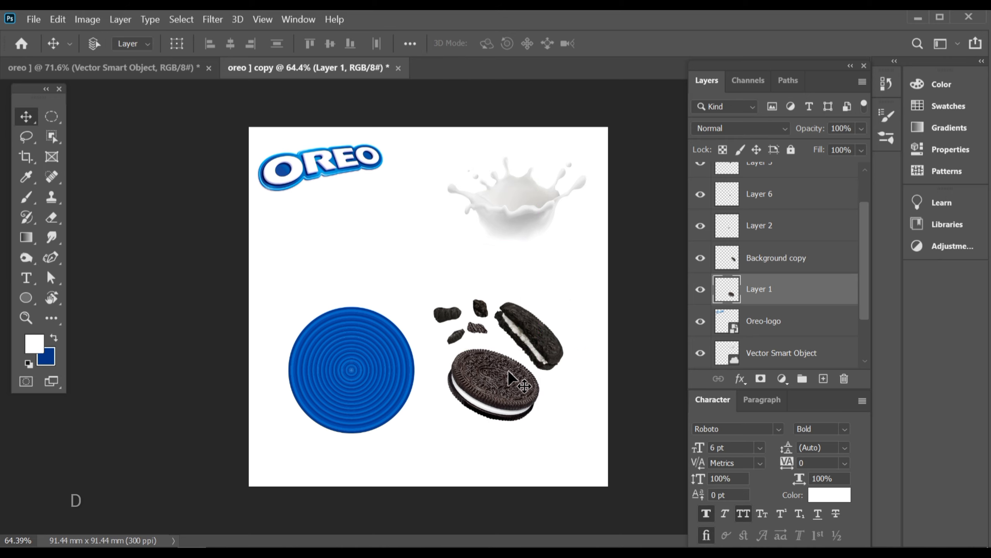
{"action": "left_click_drag", "start_coordinate": [508, 371], "coordinate": [453, 367]}
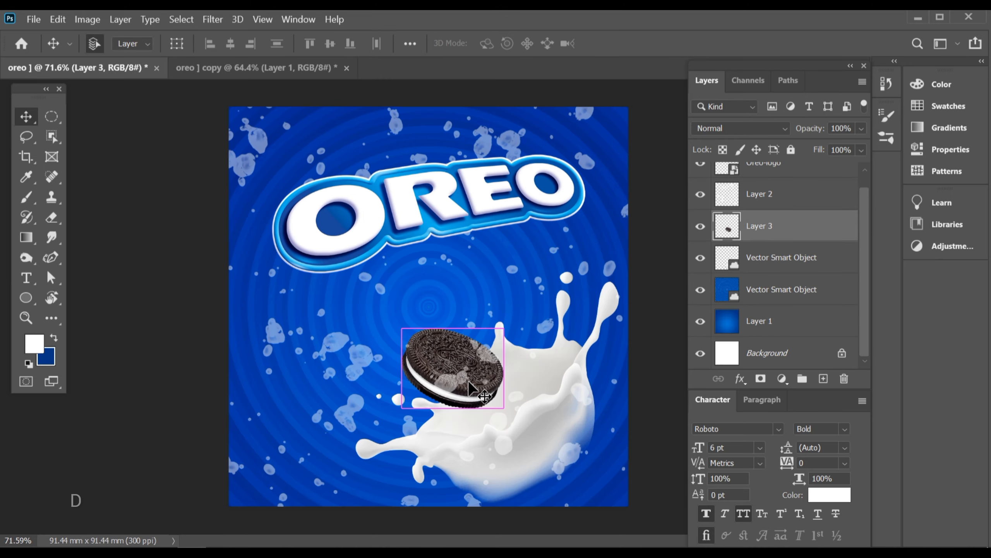
Scale the cookie to about 146.57%, shift it onto the milk splash and move its layer above the Oreo-logo layer
{"action": "key", "text": "ctrl+t"}
{"action": "left_click_drag", "start_coordinate": [509, 324], "coordinate": [528, 310]}
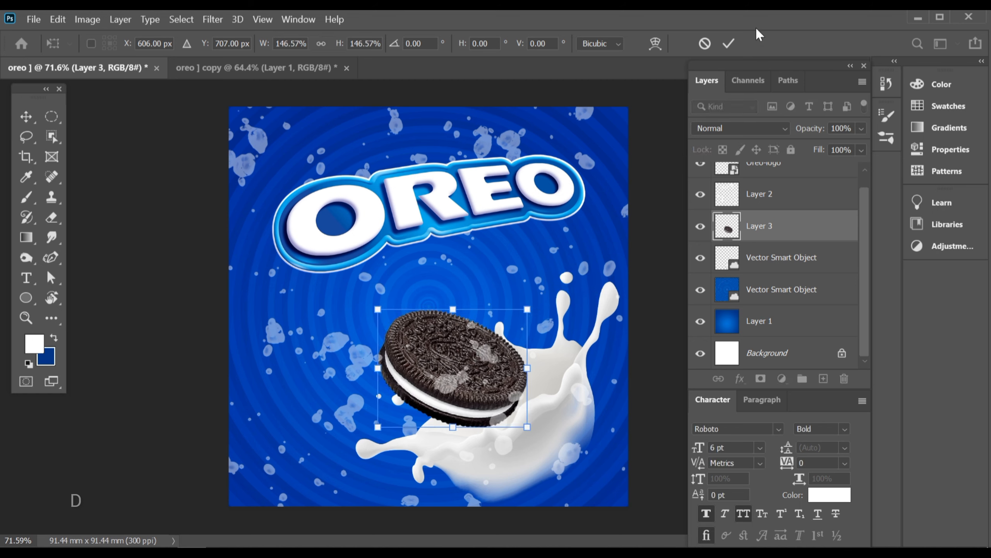
{"action": "left_click", "coordinate": [728, 43]}
{"action": "left_click_drag", "start_coordinate": [468, 352], "coordinate": [479, 360]}
{"action": "scroll", "coordinate": [750, 270], "scroll_direction": "up", "scroll_amount": 1}
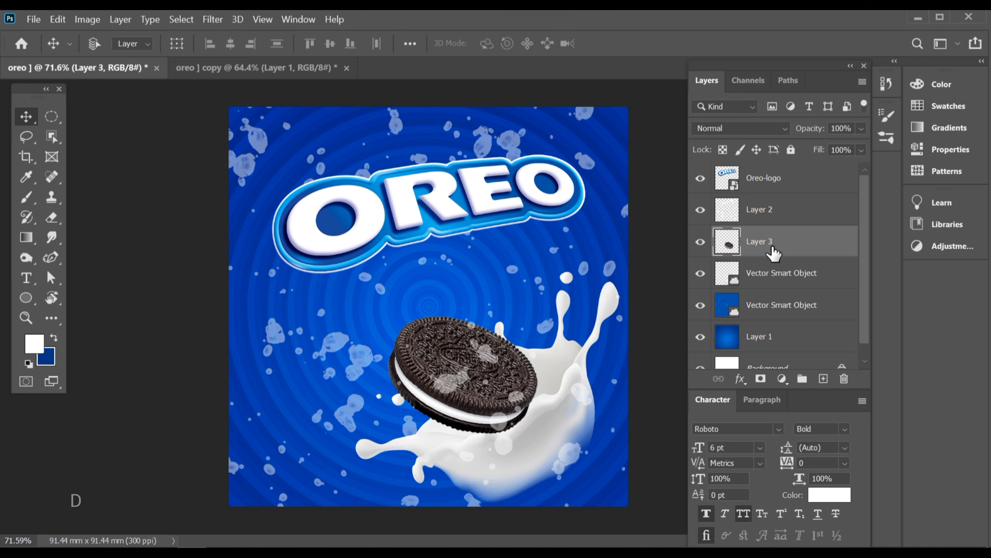
{"action": "left_click_drag", "start_coordinate": [773, 253], "coordinate": [771, 174]}
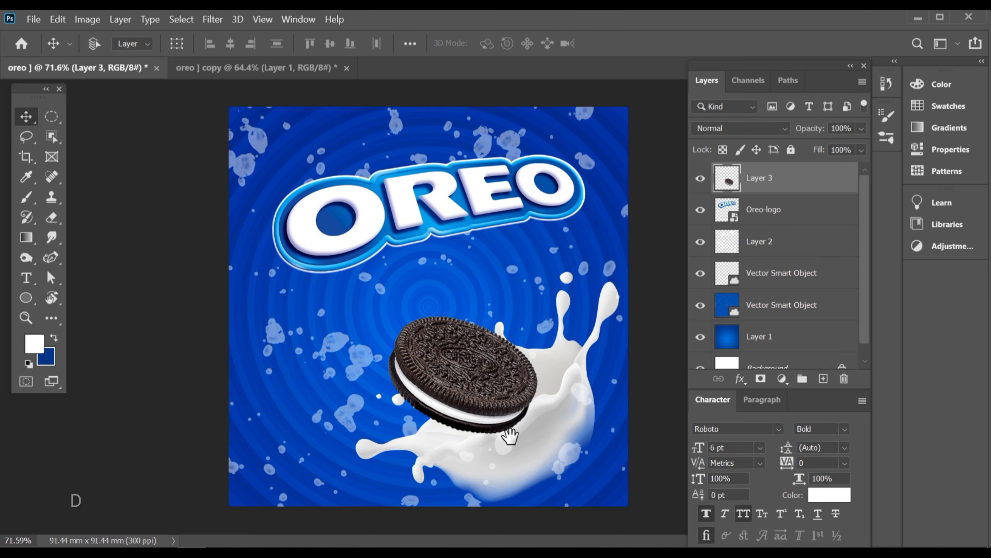
Examine up close how the cookie's lower edge overlaps the milk splash
{"action": "scroll", "coordinate": [510, 436], "scroll_direction": "up", "scroll_amount": 4}
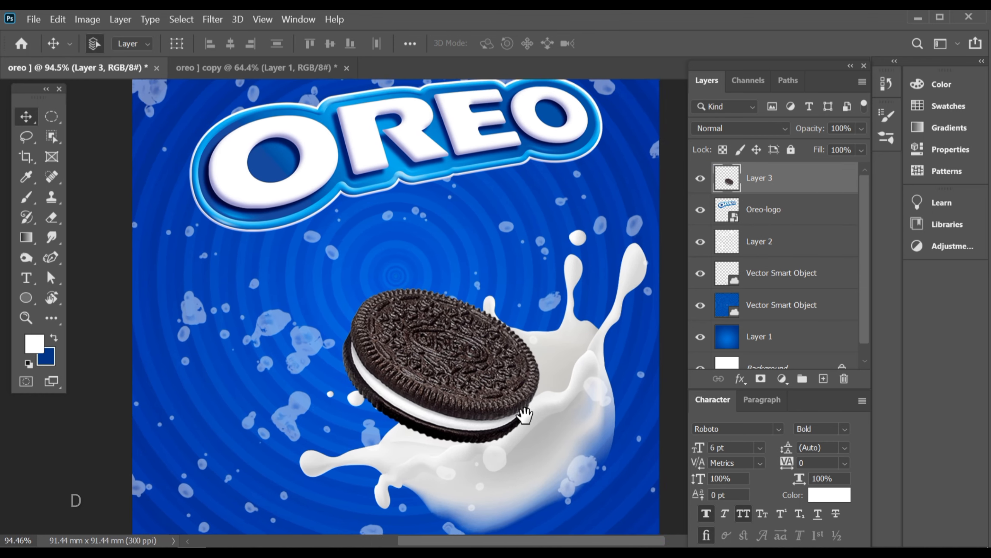
{"action": "scroll", "coordinate": [523, 415], "scroll_direction": "up", "scroll_amount": 5}
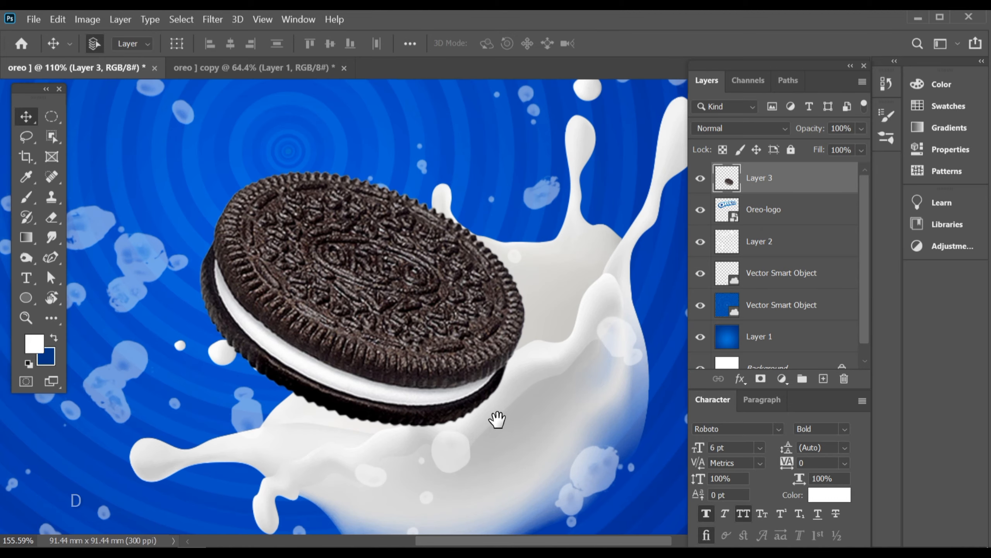
{"action": "scroll", "coordinate": [497, 420], "scroll_direction": "up", "scroll_amount": 3}
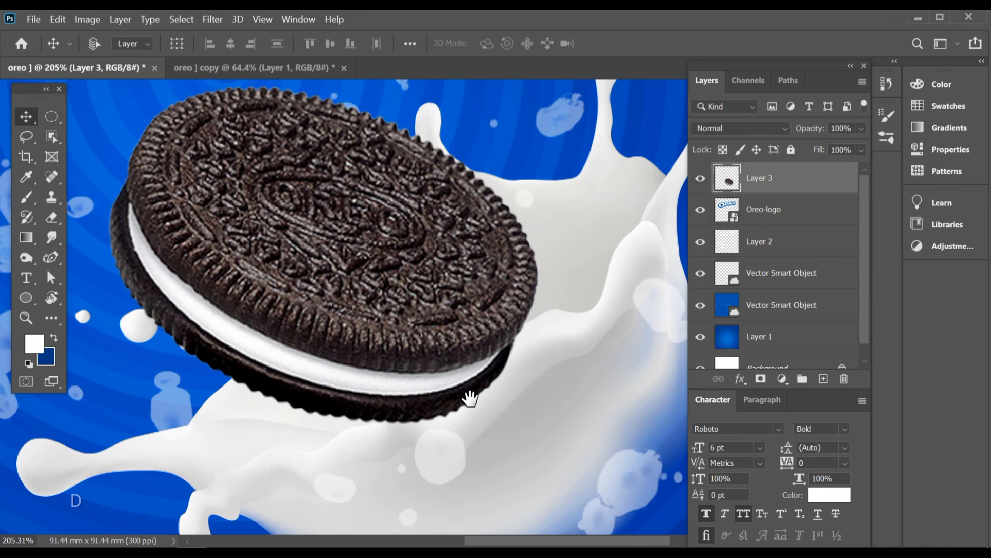
{"action": "scroll", "coordinate": [469, 398], "scroll_direction": "up", "scroll_amount": 2}
{"action": "left_click_drag", "start_coordinate": [411, 332], "coordinate": [423, 346]}
{"action": "left_click_drag", "start_coordinate": [495, 356], "coordinate": [473, 350]}
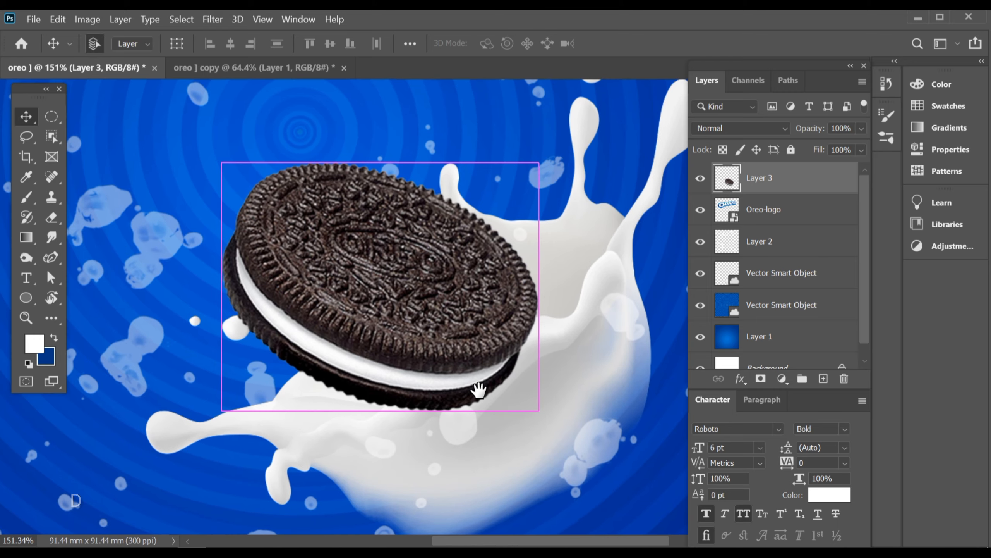
{"action": "scroll", "coordinate": [473, 375], "scroll_direction": "up", "scroll_amount": 1}
{"action": "left_click_drag", "start_coordinate": [461, 355], "coordinate": [474, 363]}
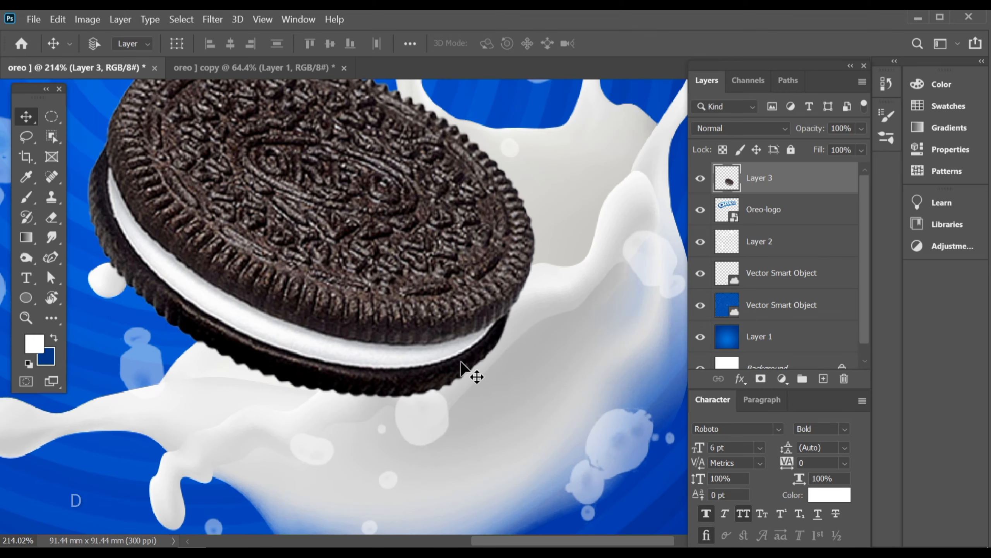
{"action": "left_click_drag", "start_coordinate": [384, 318], "coordinate": [391, 333]}
{"action": "left_click_drag", "start_coordinate": [453, 325], "coordinate": [468, 342]}
{"action": "left_click_drag", "start_coordinate": [468, 343], "coordinate": [415, 366]}
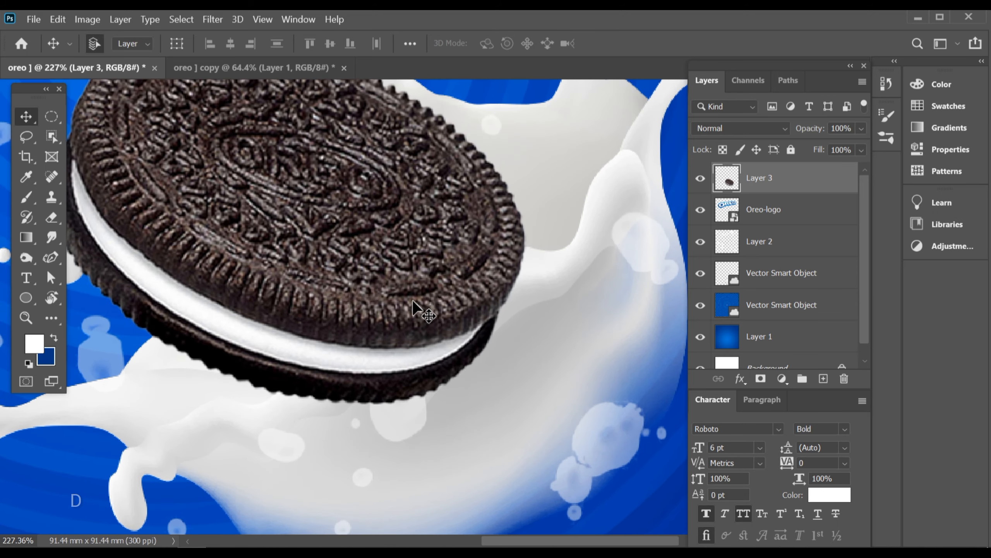
Set up the Pen tool with no fill and in Path mode
{"action": "left_click", "coordinate": [52, 258]}
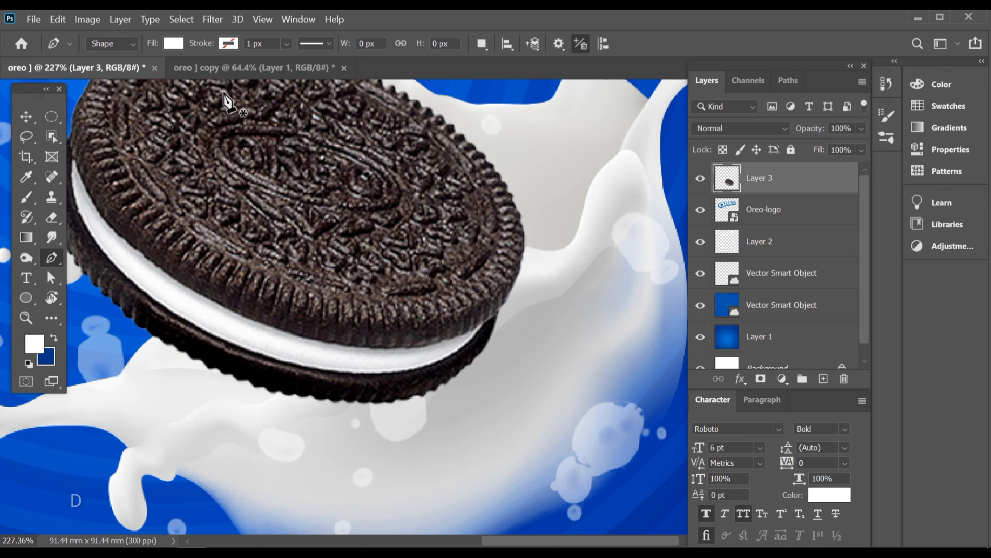
{"action": "left_click", "coordinate": [174, 44]}
{"action": "left_click", "coordinate": [82, 73]}
{"action": "left_click", "coordinate": [112, 44]}
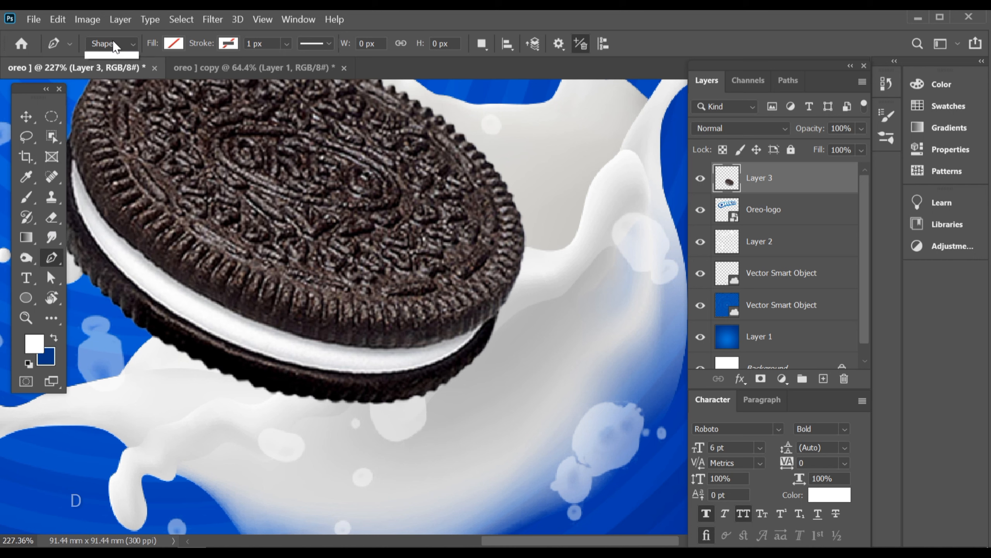
{"action": "left_click", "coordinate": [112, 44]}
{"action": "left_click", "coordinate": [107, 71]}
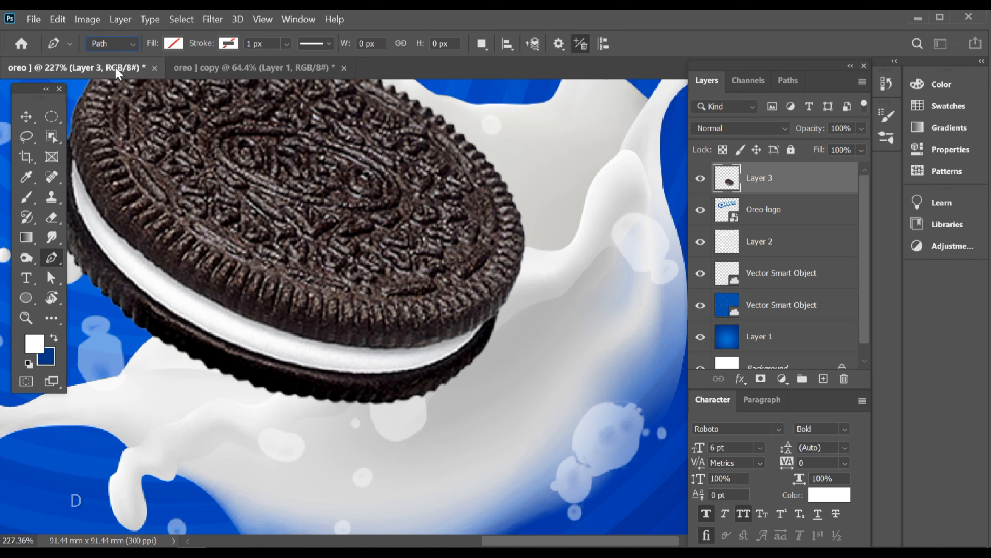
Draw a closed curved path around the cookie's lower-right part where it overlaps the milk splash and convert it to a selection
{"action": "scroll", "coordinate": [328, 326], "scroll_direction": "up", "scroll_amount": 3}
{"action": "scroll", "coordinate": [296, 338], "scroll_direction": "down", "scroll_amount": 3}
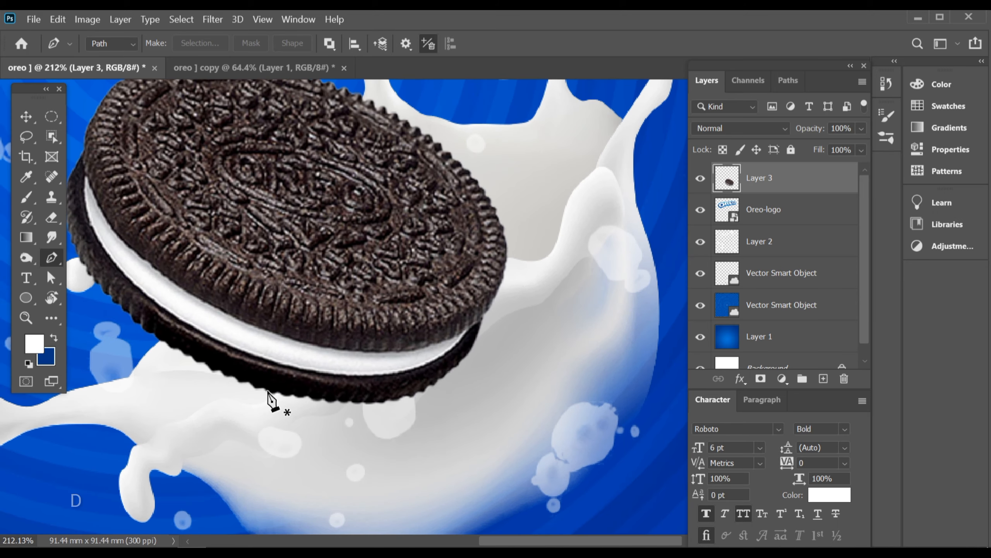
{"action": "left_click", "coordinate": [267, 391]}
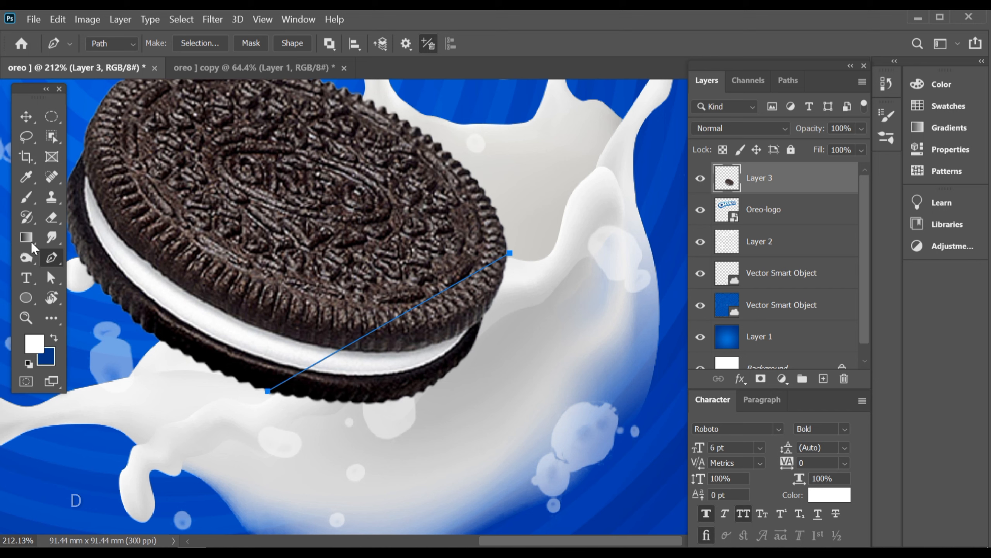
{"action": "right_click", "coordinate": [51, 259]}
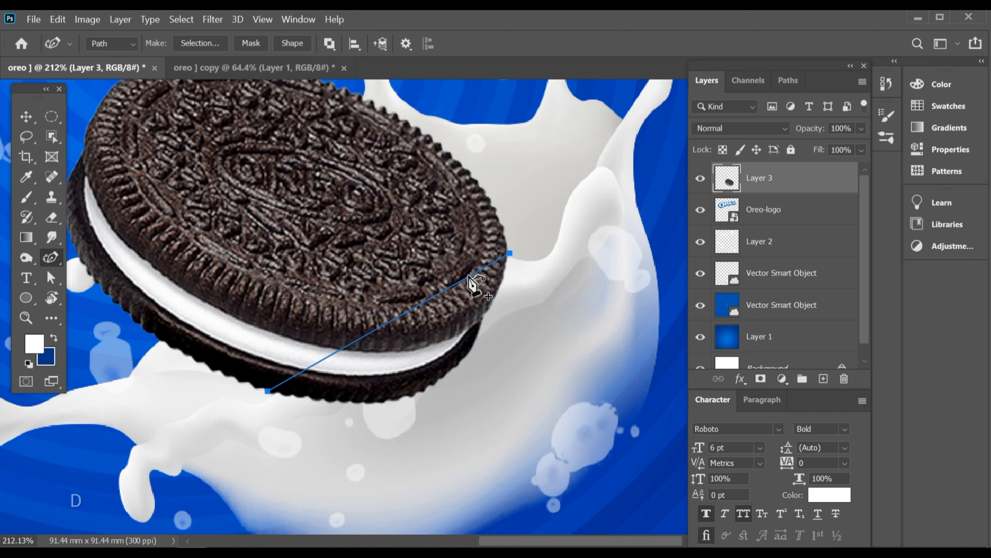
{"action": "left_click_drag", "start_coordinate": [437, 272], "coordinate": [436, 298]}
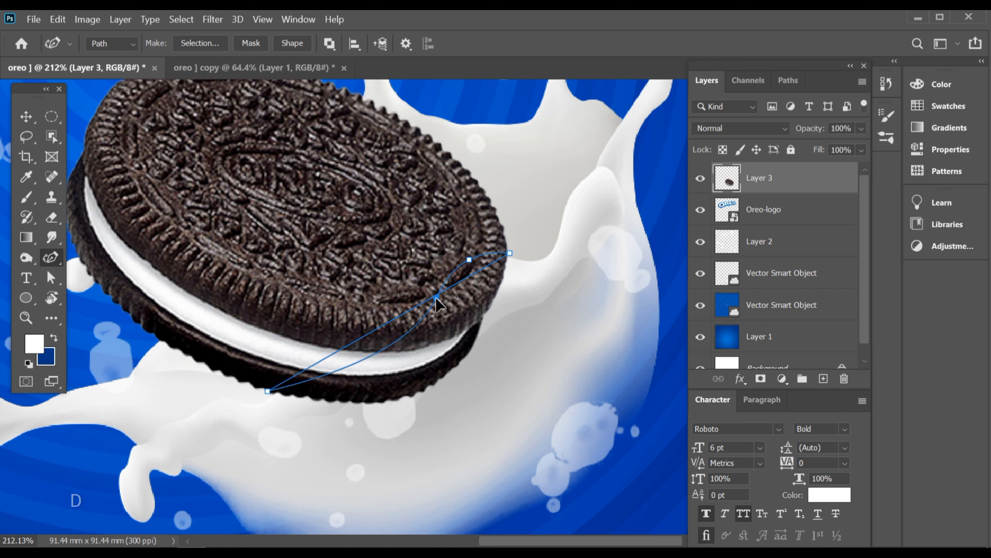
{"action": "left_click_drag", "start_coordinate": [399, 333], "coordinate": [365, 341]}
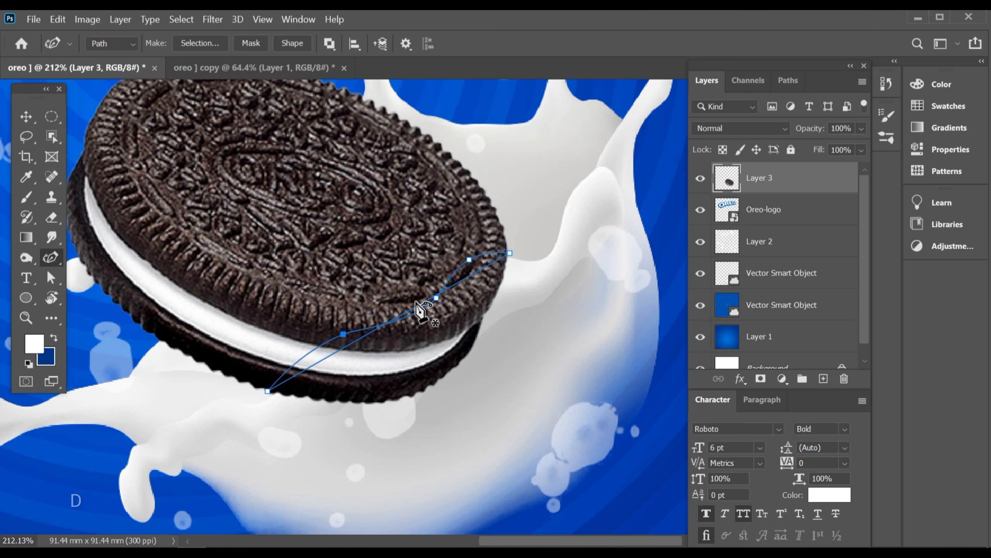
{"action": "left_click_drag", "start_coordinate": [392, 365], "coordinate": [409, 411]}
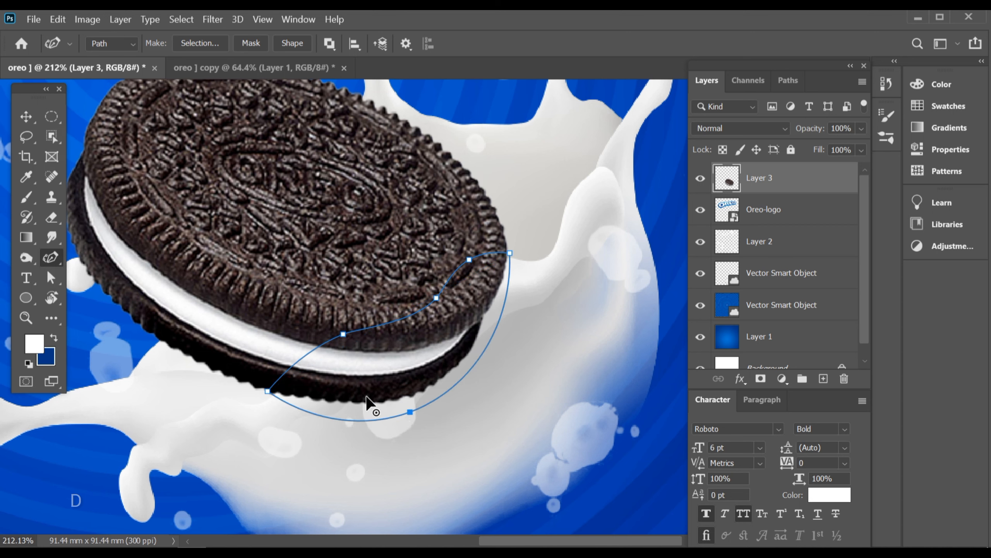
{"action": "key", "text": "v"}
{"action": "key", "text": "ctrl+Return"}
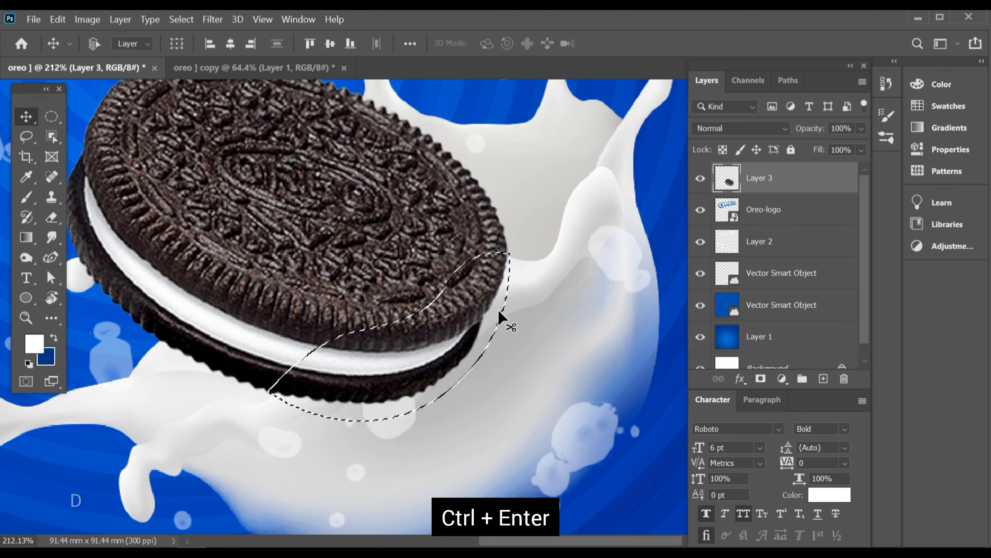
Erase the selected lower-right part of the cookie on Layer 3 with a 90 px eraser, revealing the milk splash, and clear the selection
{"action": "scroll", "coordinate": [446, 381], "scroll_direction": "up", "scroll_amount": 1}
{"action": "scroll", "coordinate": [463, 392], "scroll_direction": "up", "scroll_amount": 2}
{"action": "key", "text": "e"}
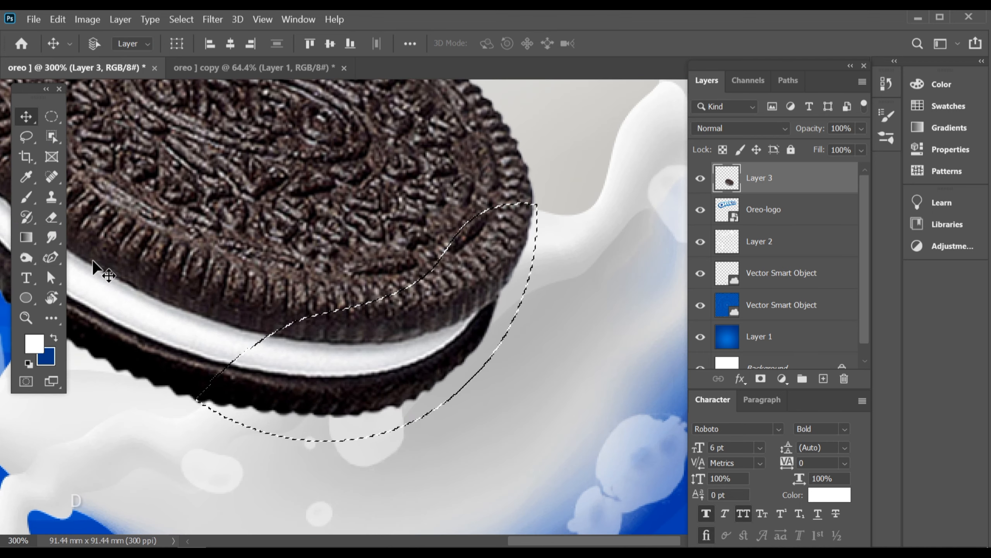
{"action": "key", "text": "bracketleft"}
{"action": "key", "text": "bracketleft"}
{"action": "key", "text": "bracketleft"}
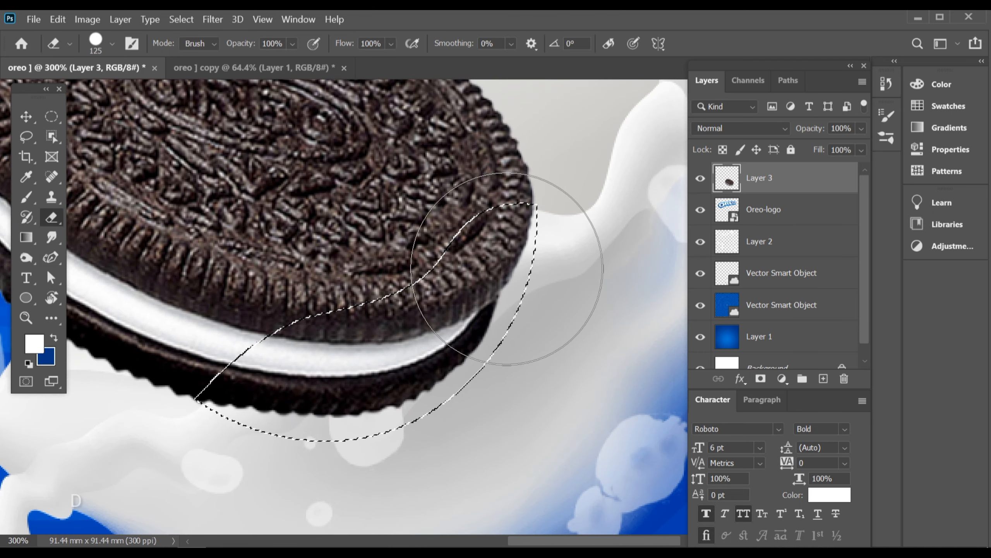
{"action": "left_click", "coordinate": [516, 257]}
{"action": "mouse_move", "coordinate": [516, 257]}
{"action": "left_mouse_down"}
{"action": "mouse_move", "coordinate": [434, 341]}
{"action": "mouse_move", "coordinate": [377, 375]}
{"action": "mouse_move", "coordinate": [249, 401]}
{"action": "mouse_move", "coordinate": [228, 419]}
{"action": "mouse_move", "coordinate": [426, 322]}
{"action": "mouse_move", "coordinate": [534, 236]}
{"action": "mouse_move", "coordinate": [428, 350]}
{"action": "mouse_move", "coordinate": [248, 364]}
{"action": "left_mouse_up"}
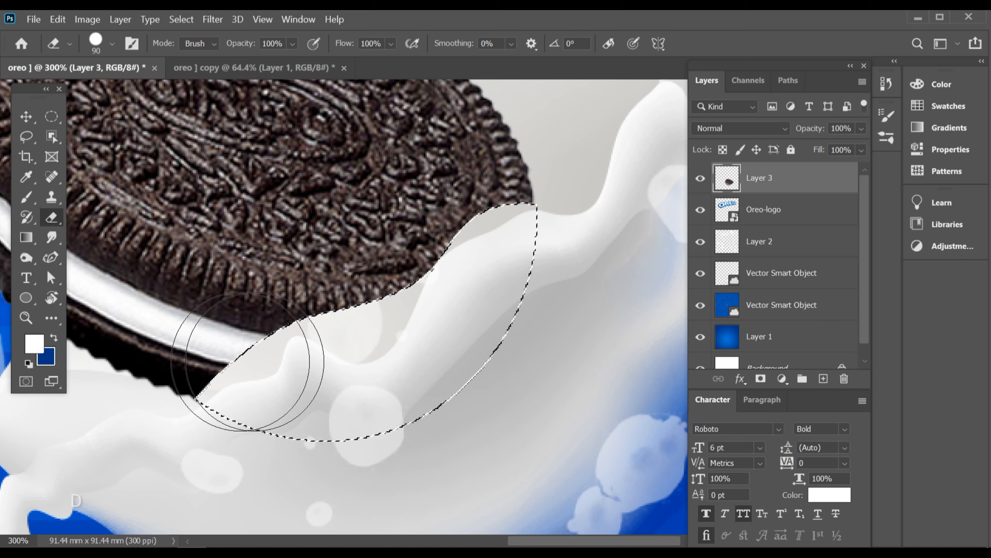
{"action": "left_click", "coordinate": [26, 118]}
{"action": "key", "text": "ctrl+d"}
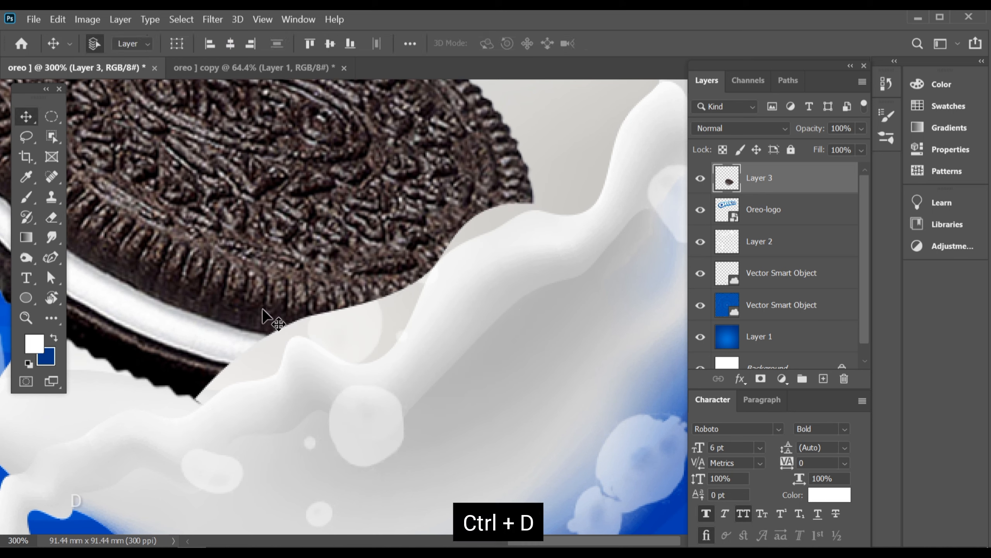
Enlarge the trimmed cookie slightly from its upper-left corner and apply the transform
{"action": "left_click_drag", "start_coordinate": [354, 365], "coordinate": [306, 356]}
{"action": "left_click_drag", "start_coordinate": [406, 392], "coordinate": [380, 396]}
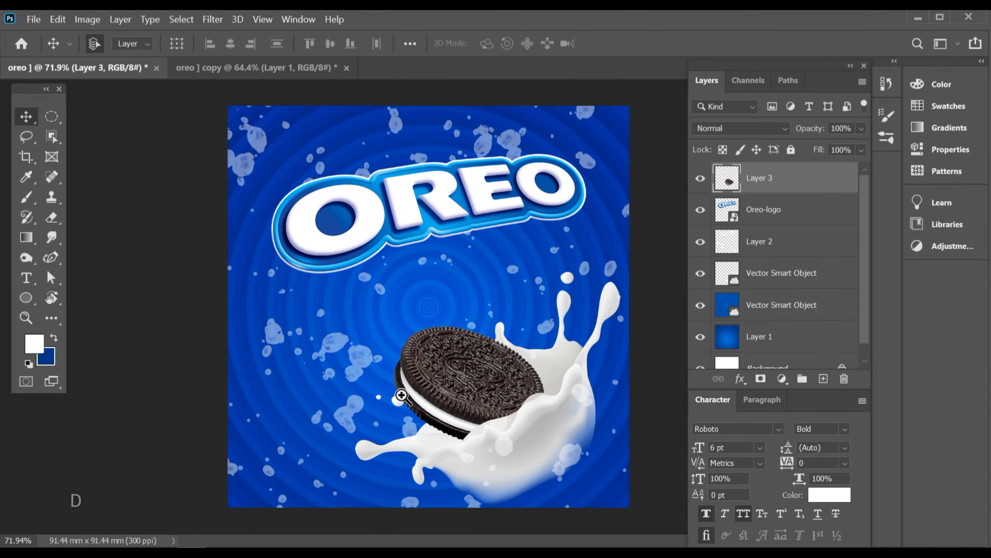
{"action": "left_click", "coordinate": [491, 450]}
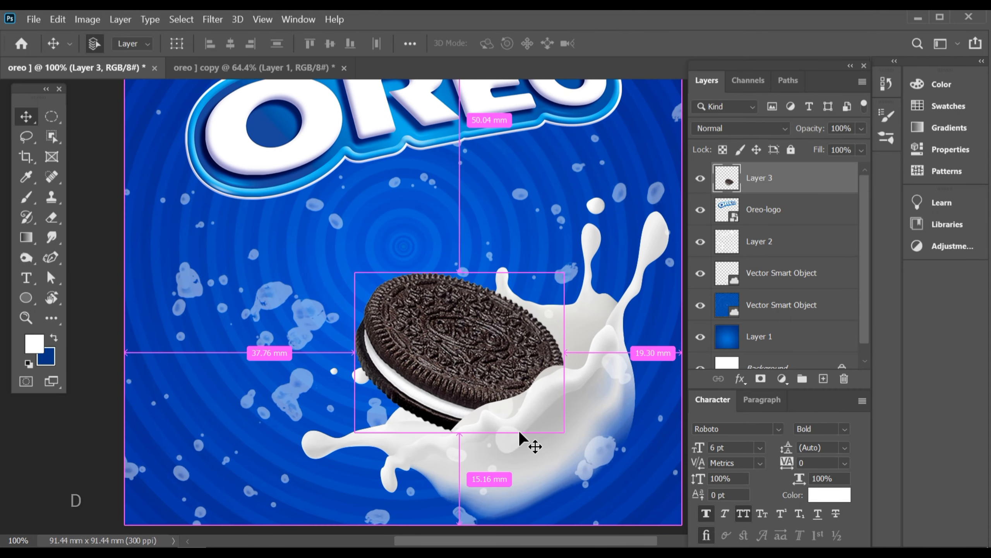
{"action": "key", "text": "ctrl+t"}
{"action": "left_click_drag", "start_coordinate": [355, 272], "coordinate": [353, 269]}
{"action": "left_click", "coordinate": [729, 43]}
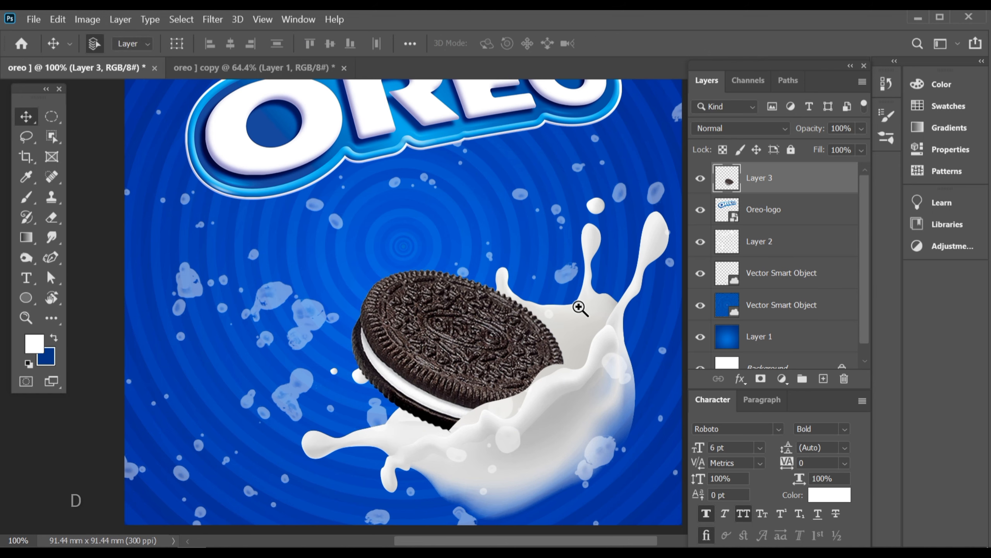
{"action": "left_click_drag", "start_coordinate": [580, 311], "coordinate": [582, 359]}
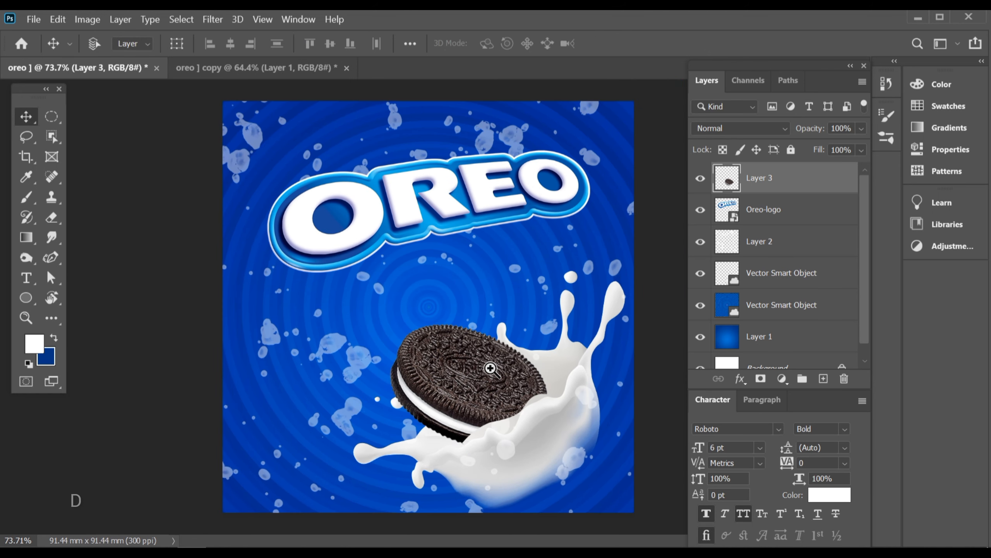
{"action": "left_click_drag", "start_coordinate": [490, 368], "coordinate": [494, 373]}
Set the opacity of the bubbles on Layer 2 to 50% and move the layer directly below the milk splash layer
{"action": "left_click", "coordinate": [806, 249]}
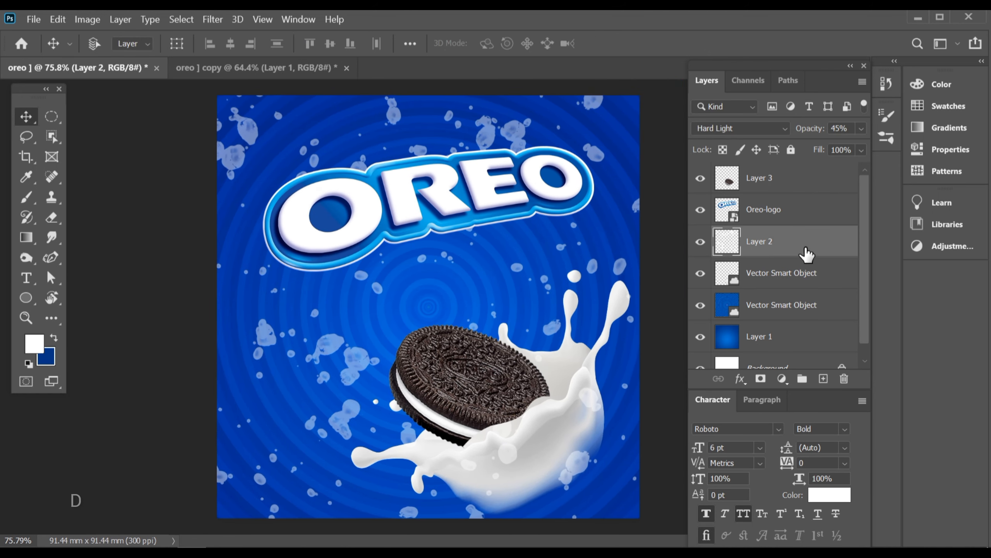
{"action": "type", "text": "50"}
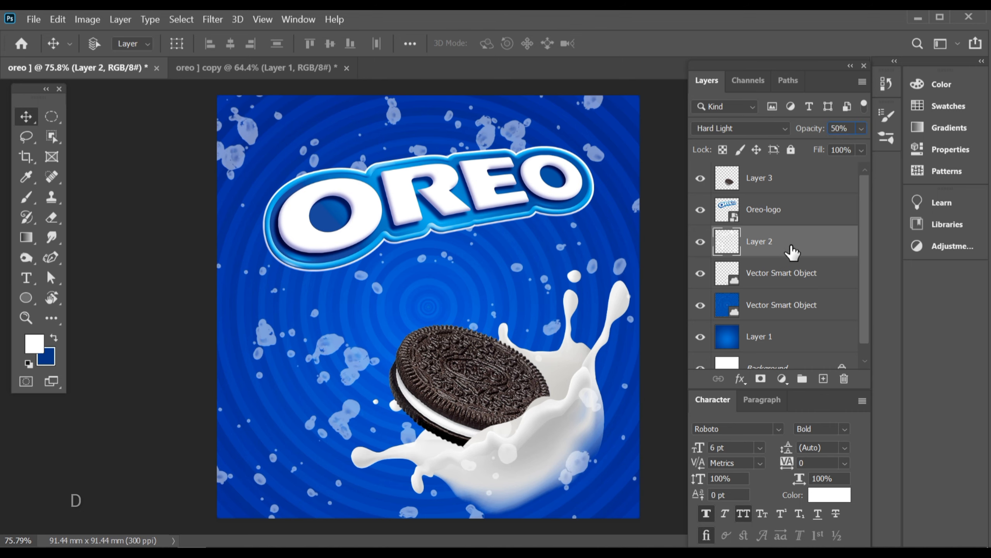
{"action": "left_click_drag", "start_coordinate": [793, 252], "coordinate": [792, 285]}
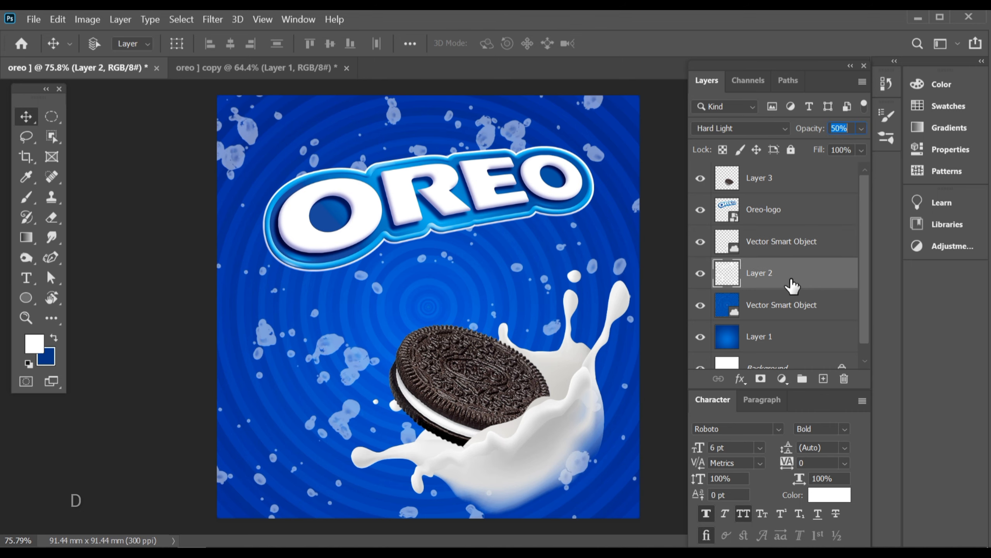
{"action": "left_click", "coordinate": [586, 358], "text": "ctrl"}
{"action": "left_click", "coordinate": [829, 284]}
Erase the Layer 2 bubbles overlapping the milk splash's lower-right edge and underside with a 70 px eraser
{"action": "left_click_drag", "start_coordinate": [544, 408], "coordinate": [542, 420]}
{"action": "left_click_drag", "start_coordinate": [556, 463], "coordinate": [545, 424]}
{"action": "left_click", "coordinate": [52, 218]}
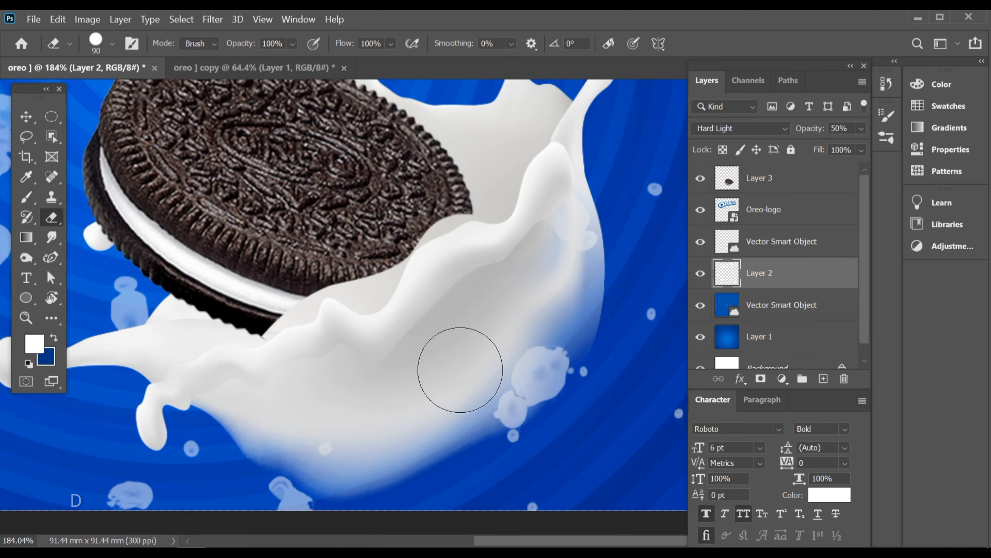
{"action": "key", "text": "bracketleft"}
{"action": "left_click_drag", "start_coordinate": [519, 384], "coordinate": [525, 385]}
{"action": "left_click_drag", "start_coordinate": [525, 385], "coordinate": [461, 320]}
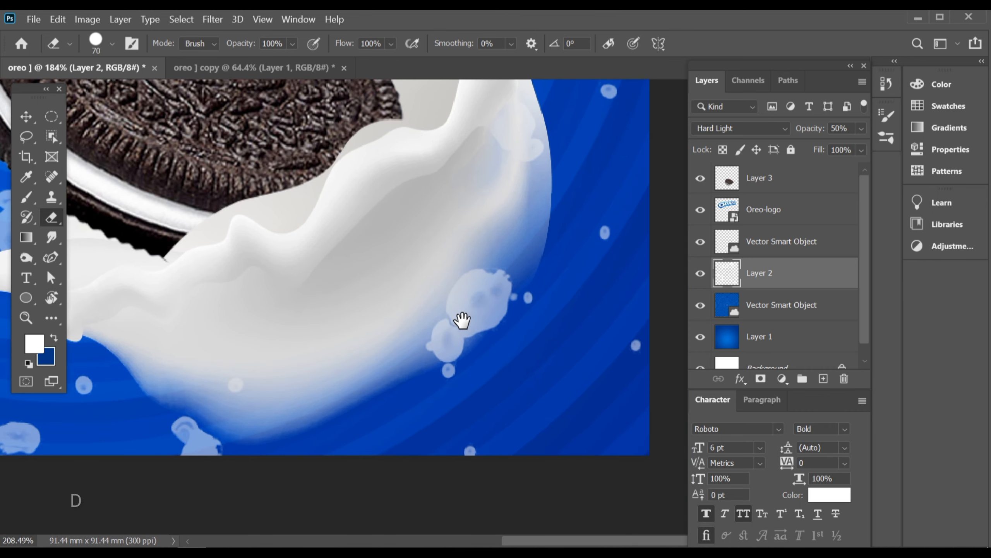
{"action": "mouse_move", "coordinate": [500, 278]}
{"action": "left_mouse_down"}
{"action": "mouse_move", "coordinate": [420, 325]}
{"action": "mouse_move", "coordinate": [589, 284]}
{"action": "left_mouse_up"}
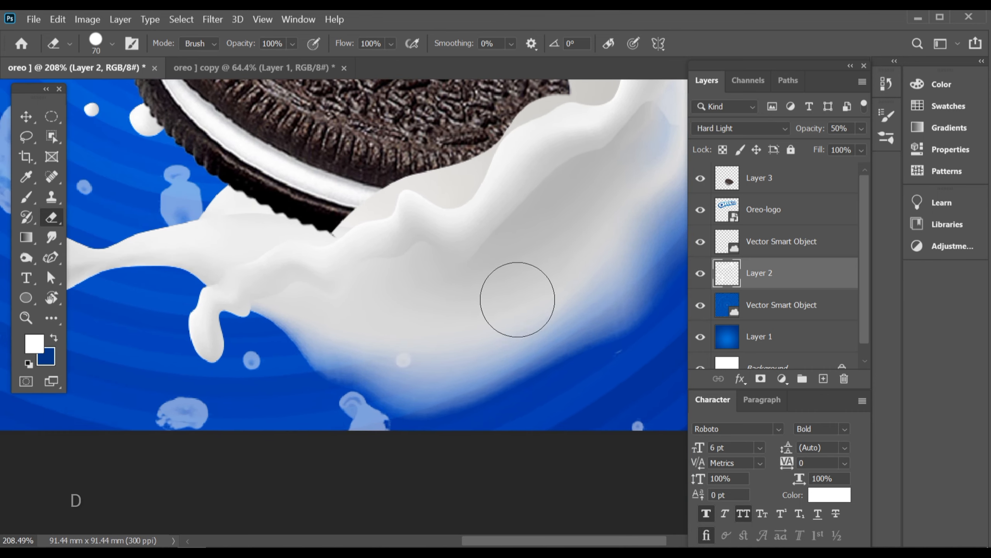
{"action": "left_click", "coordinate": [418, 332]}
{"action": "left_click_drag", "start_coordinate": [405, 343], "coordinate": [458, 382]}
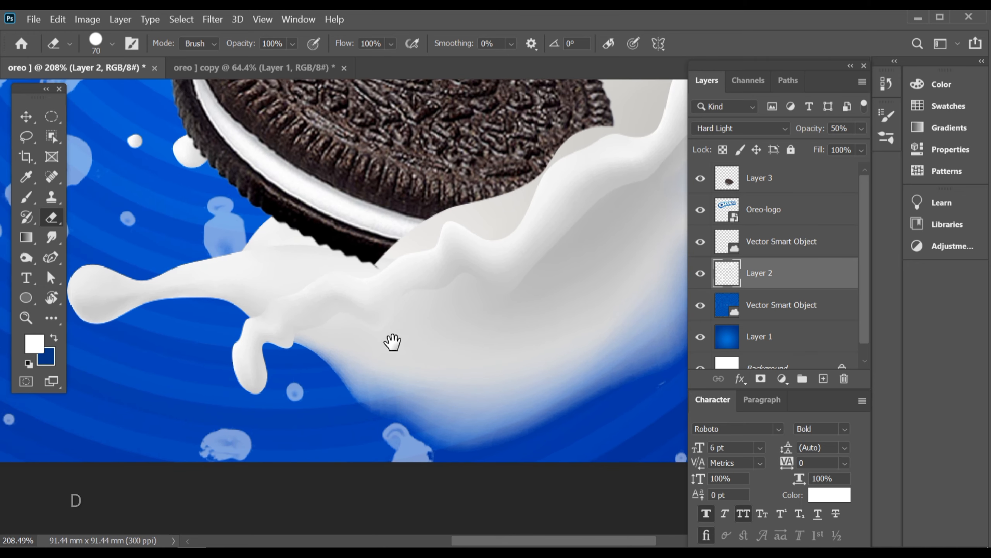
{"action": "left_click_drag", "start_coordinate": [393, 342], "coordinate": [469, 395]}
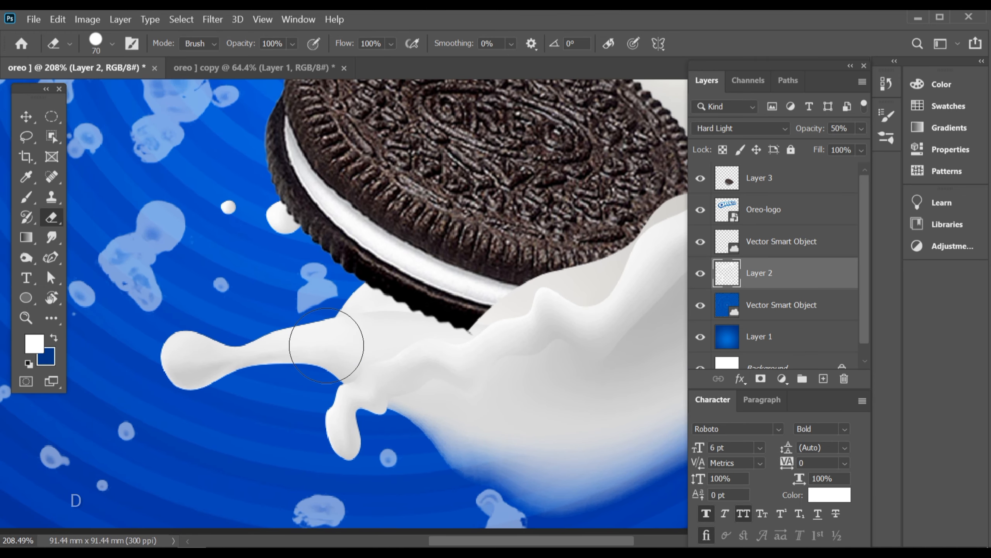
Switch the eraser to a soft round brush at 50 px and fade the bubble just above the splash's left arm
{"action": "left_click_drag", "start_coordinate": [327, 345], "coordinate": [273, 300]}
{"action": "left_click", "coordinate": [112, 44]}
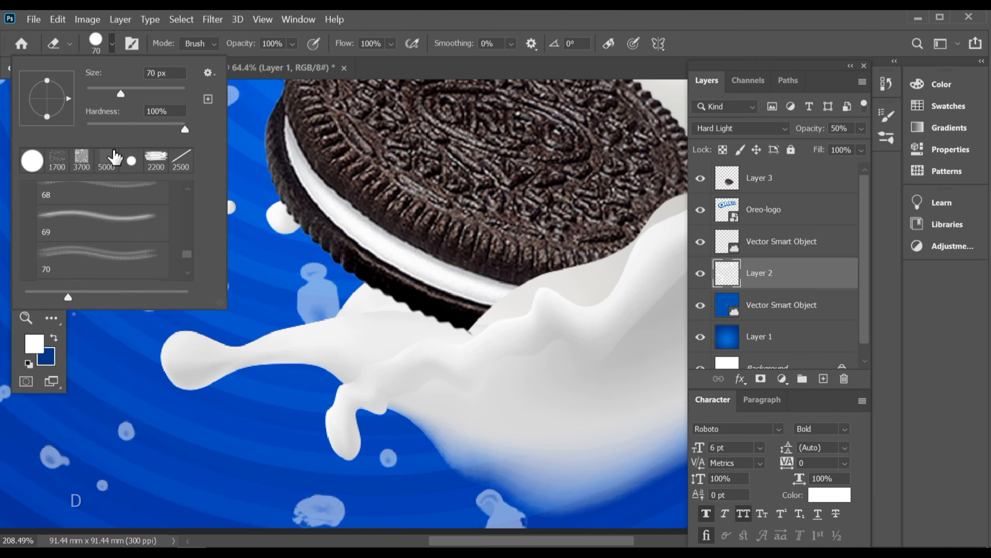
{"action": "left_click", "coordinate": [502, 29]}
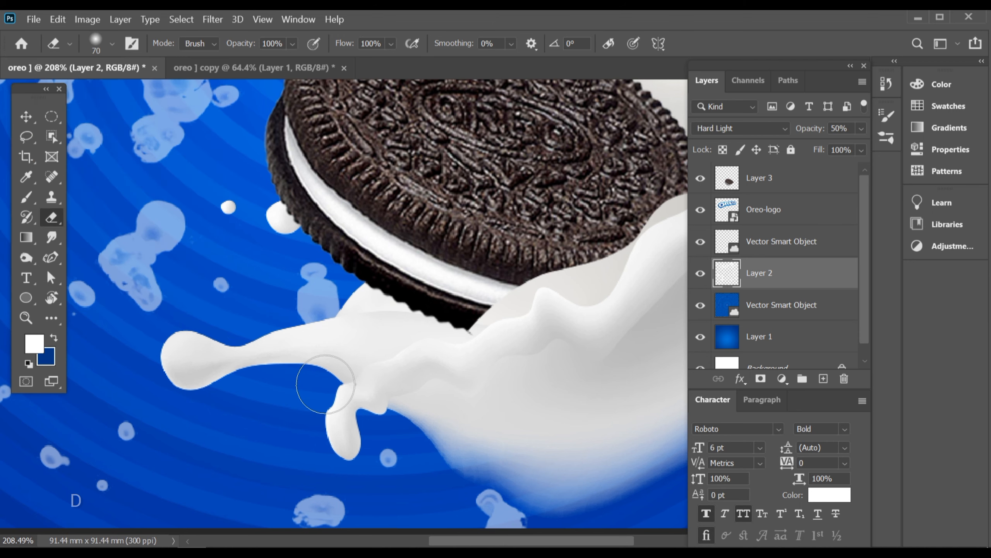
{"action": "left_click_drag", "start_coordinate": [341, 323], "coordinate": [287, 339]}
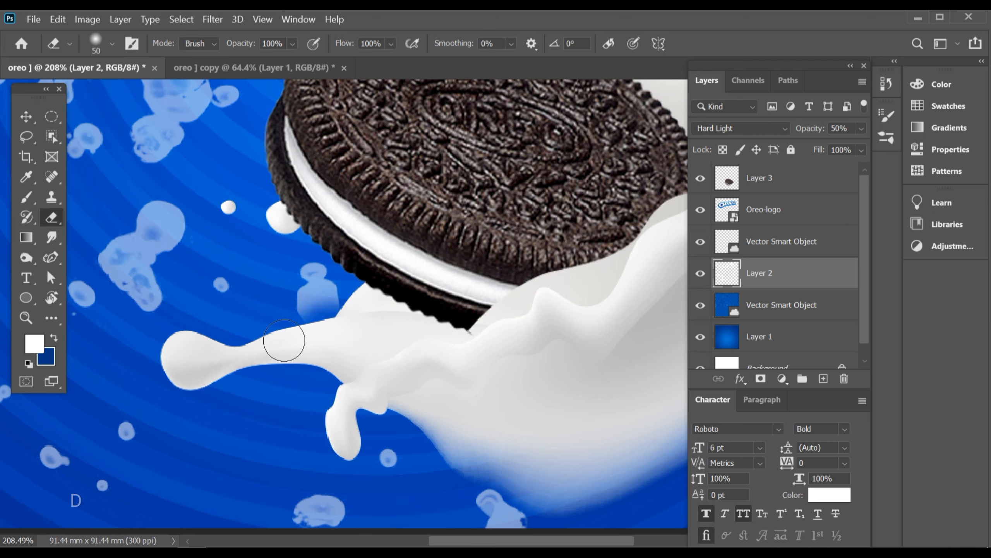
{"action": "mouse_move", "coordinate": [333, 378]}
{"action": "left_mouse_down"}
{"action": "mouse_move", "coordinate": [356, 354]}
{"action": "mouse_move", "coordinate": [405, 383]}
{"action": "mouse_move", "coordinate": [373, 517]}
{"action": "left_mouse_up"}
Fade the Layer 2 bubbles touching the cookie's upper edge and the milk splash's tall right-hand droplets
{"action": "left_click_drag", "start_coordinate": [624, 317], "coordinate": [393, 329]}
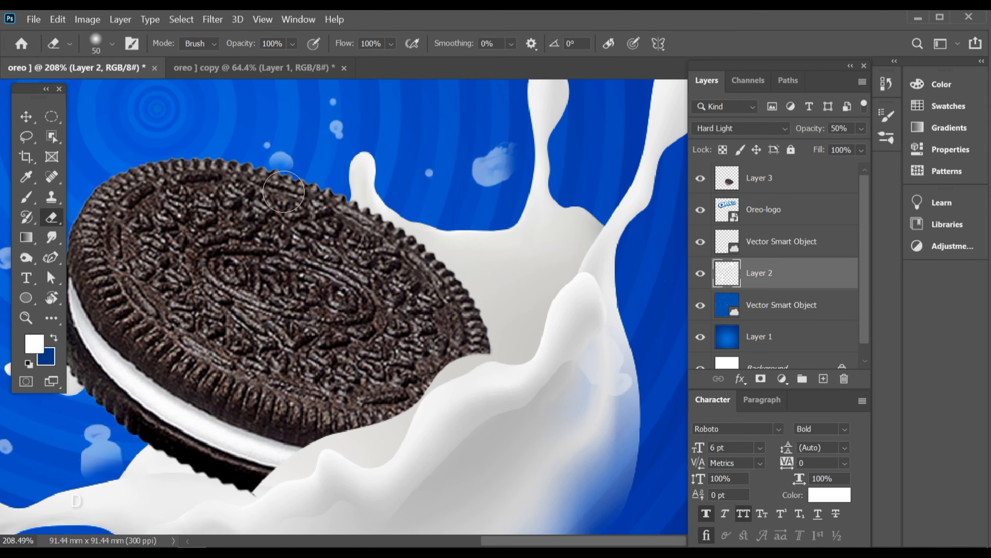
{"action": "left_click_drag", "start_coordinate": [508, 261], "coordinate": [351, 261]}
{"action": "left_click_drag", "start_coordinate": [487, 193], "coordinate": [466, 247]}
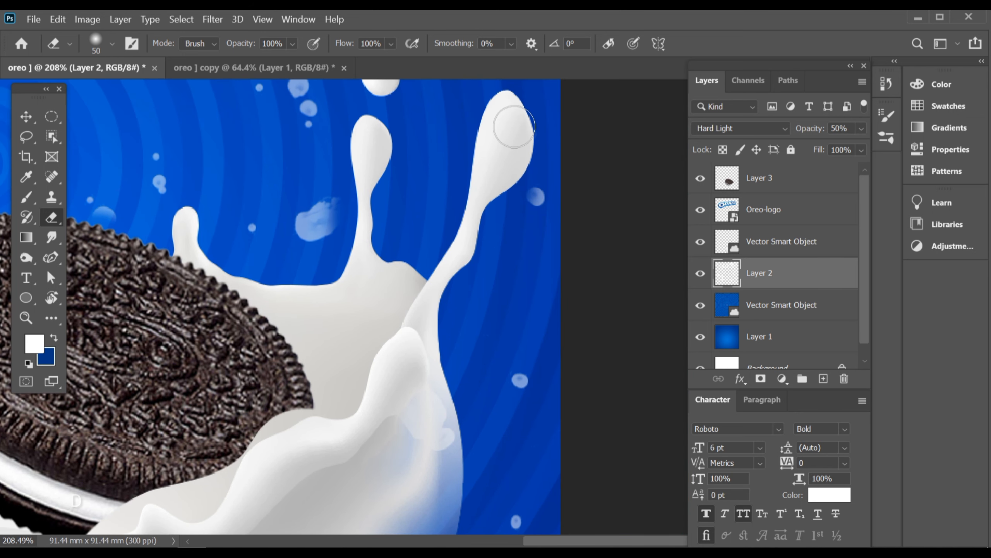
{"action": "left_click_drag", "start_coordinate": [551, 228], "coordinate": [586, 298]}
Erase the Layer 2 bubbles showing through the milk splash's right wall and fade those along its lower edge
{"action": "left_click_drag", "start_coordinate": [371, 422], "coordinate": [408, 242]}
{"action": "left_click_drag", "start_coordinate": [489, 330], "coordinate": [477, 215]}
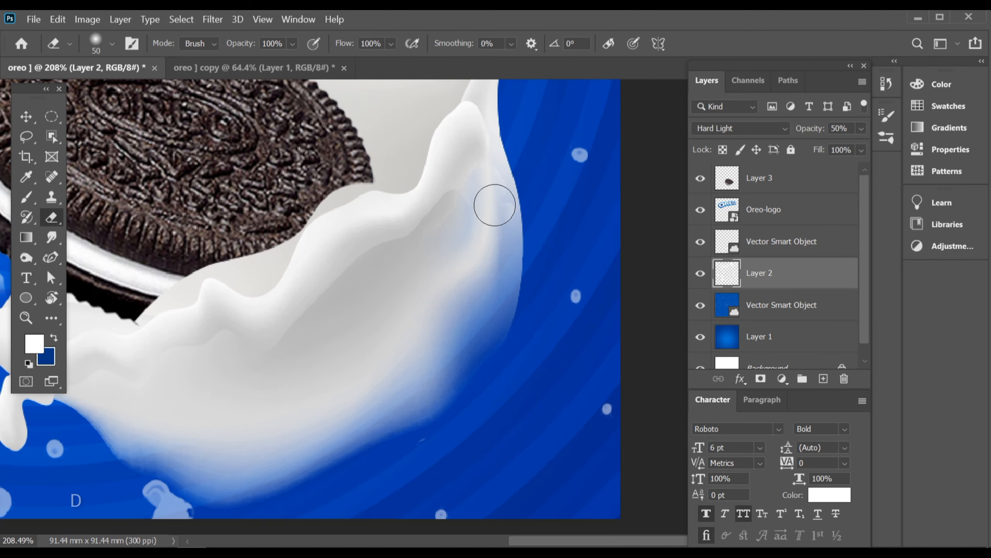
{"action": "left_click_drag", "start_coordinate": [467, 257], "coordinate": [476, 250]}
{"action": "left_click_drag", "start_coordinate": [443, 339], "coordinate": [405, 388]}
{"action": "left_click_drag", "start_coordinate": [389, 469], "coordinate": [449, 376]}
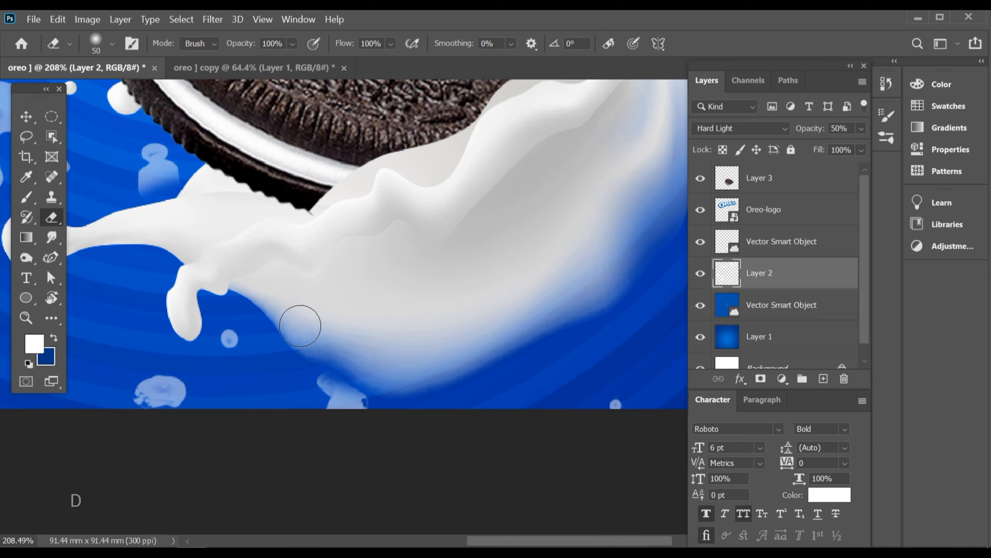
{"action": "mouse_move", "coordinate": [393, 360]}
{"action": "left_mouse_down"}
{"action": "mouse_move", "coordinate": [351, 371]}
{"action": "mouse_move", "coordinate": [332, 354]}
{"action": "mouse_move", "coordinate": [393, 381]}
{"action": "mouse_move", "coordinate": [356, 382]}
{"action": "mouse_move", "coordinate": [386, 379]}
{"action": "left_mouse_up"}
{"action": "left_click_drag", "start_coordinate": [360, 331], "coordinate": [283, 296]}
{"action": "left_click_drag", "start_coordinate": [422, 334], "coordinate": [423, 337]}
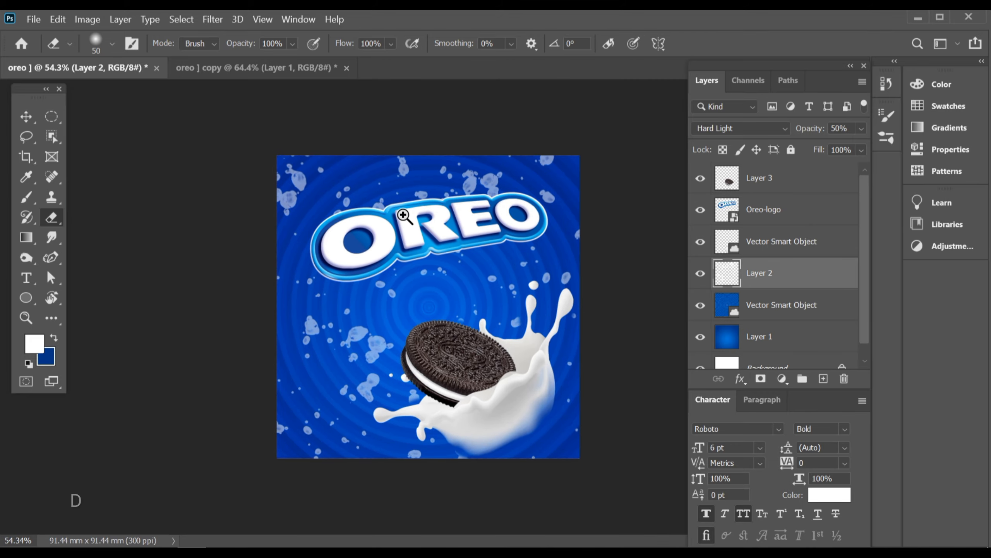
Fade the Layer 2 bubbles touching the Oreo logo's upper edge above the first O and the R
{"action": "left_click_drag", "start_coordinate": [402, 214], "coordinate": [428, 218]}
{"action": "left_click_drag", "start_coordinate": [253, 188], "coordinate": [280, 284]}
{"action": "left_click_drag", "start_coordinate": [280, 284], "coordinate": [301, 312]}
{"action": "left_click", "coordinate": [302, 313]}
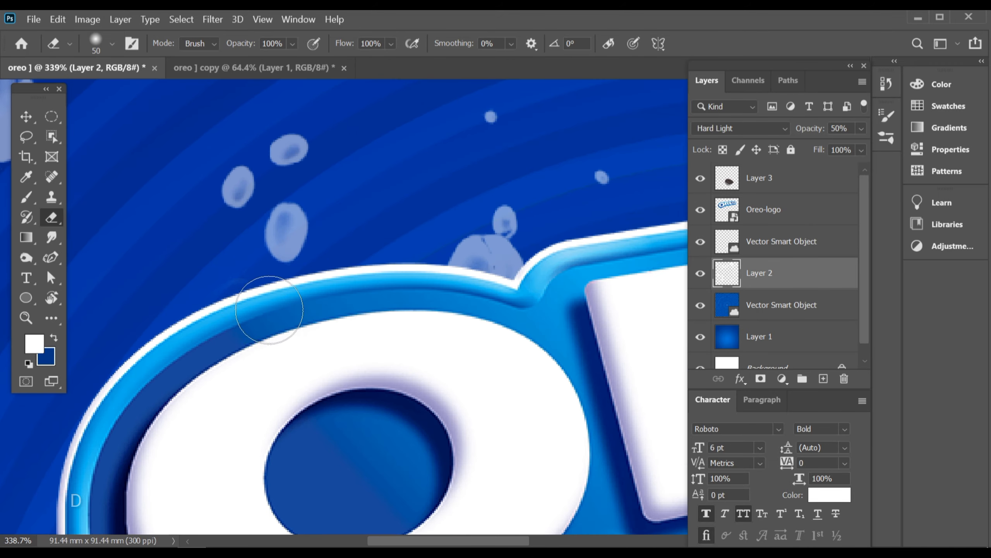
{"action": "mouse_move", "coordinate": [498, 299]}
{"action": "left_mouse_down"}
{"action": "mouse_move", "coordinate": [430, 292]}
{"action": "mouse_move", "coordinate": [524, 298]}
{"action": "mouse_move", "coordinate": [98, 356]}
{"action": "left_mouse_up"}
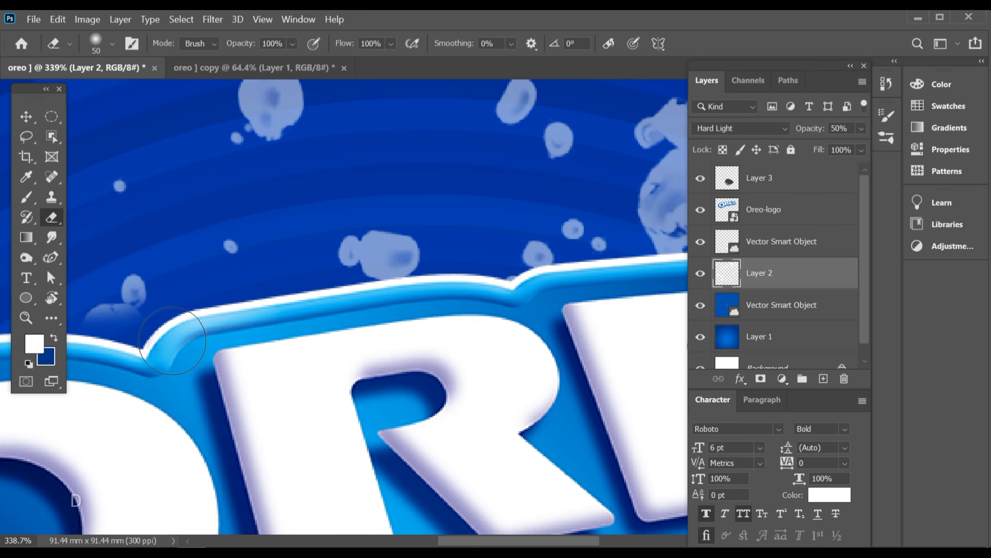
{"action": "mouse_move", "coordinate": [357, 311]}
{"action": "left_mouse_down"}
{"action": "mouse_move", "coordinate": [488, 296]}
{"action": "mouse_move", "coordinate": [344, 306]}
{"action": "mouse_move", "coordinate": [414, 295]}
{"action": "left_mouse_up"}
Soften the Layer 2 bubbles touching the logo's upper outline above the E and the last O
{"action": "left_click_drag", "start_coordinate": [631, 295], "coordinate": [323, 318]}
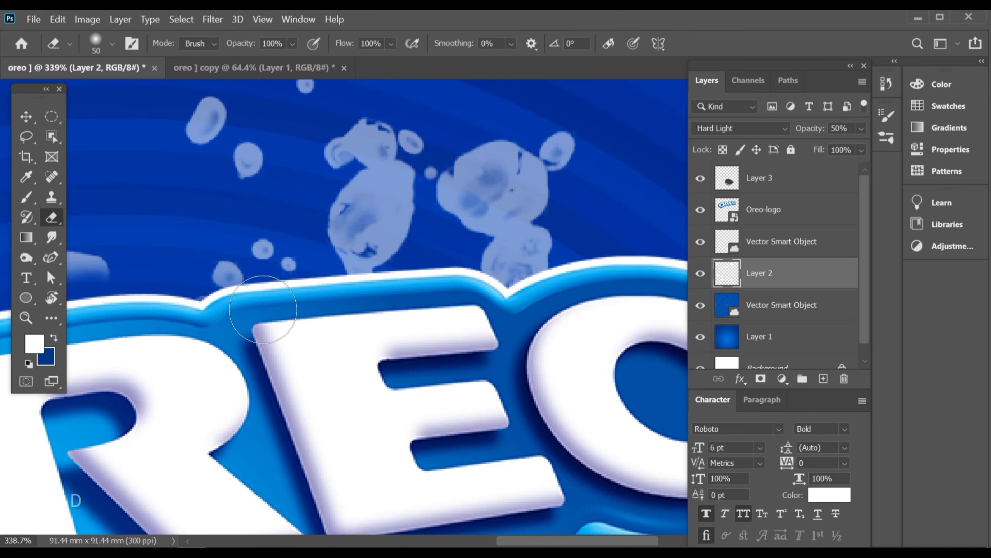
{"action": "left_click_drag", "start_coordinate": [247, 309], "coordinate": [232, 316]}
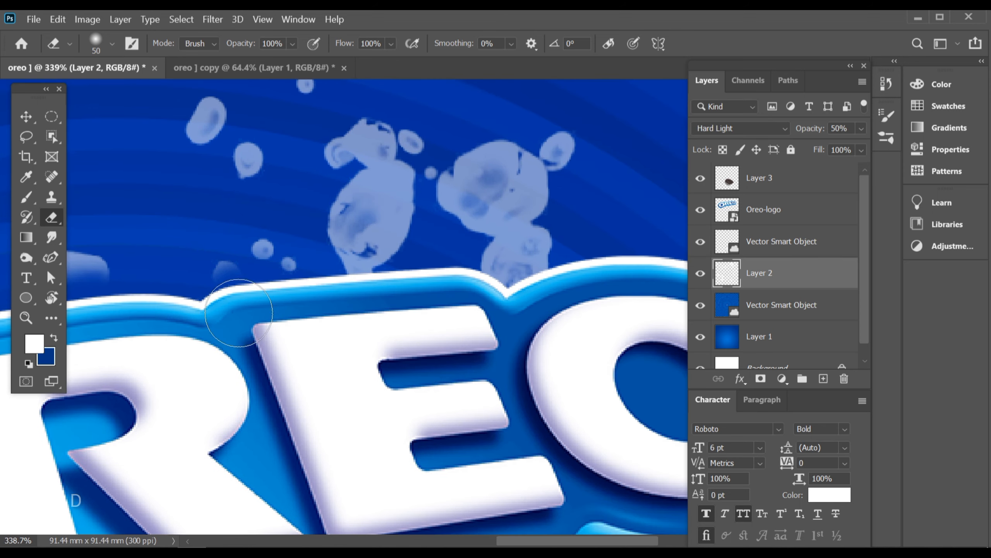
{"action": "mouse_move", "coordinate": [355, 311]}
{"action": "left_mouse_down"}
{"action": "mouse_move", "coordinate": [379, 293]}
{"action": "mouse_move", "coordinate": [307, 321]}
{"action": "left_mouse_up"}
{"action": "mouse_move", "coordinate": [351, 277]}
{"action": "left_mouse_down"}
{"action": "mouse_move", "coordinate": [459, 305]}
{"action": "mouse_move", "coordinate": [497, 274]}
{"action": "mouse_move", "coordinate": [427, 296]}
{"action": "mouse_move", "coordinate": [359, 300]}
{"action": "mouse_move", "coordinate": [410, 304]}
{"action": "left_mouse_up"}
{"action": "left_click_drag", "start_coordinate": [471, 293], "coordinate": [464, 333]}
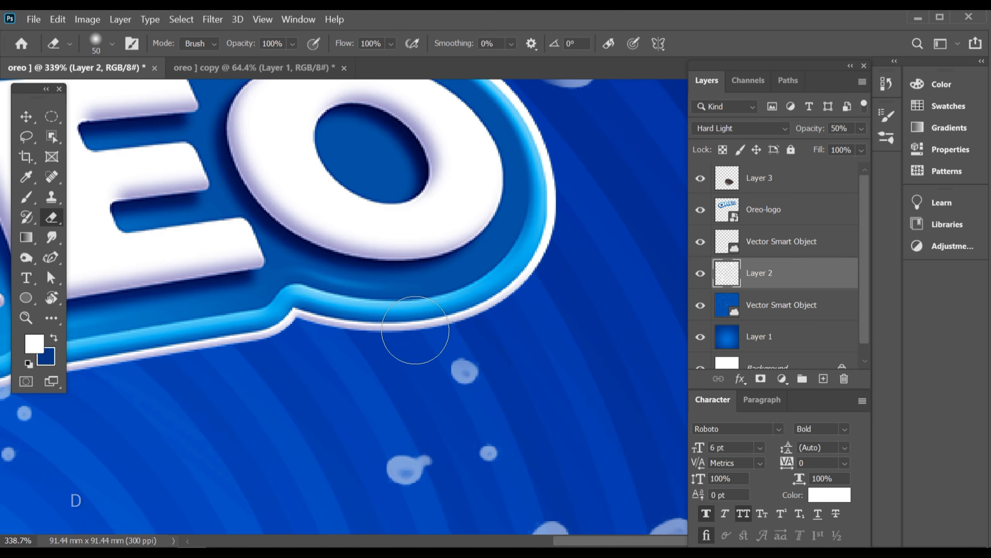
Fade the Layer 2 bubbles touching the Oreo logo's lower outline and the curve around the first O
{"action": "left_click_drag", "start_coordinate": [191, 337], "coordinate": [477, 332]}
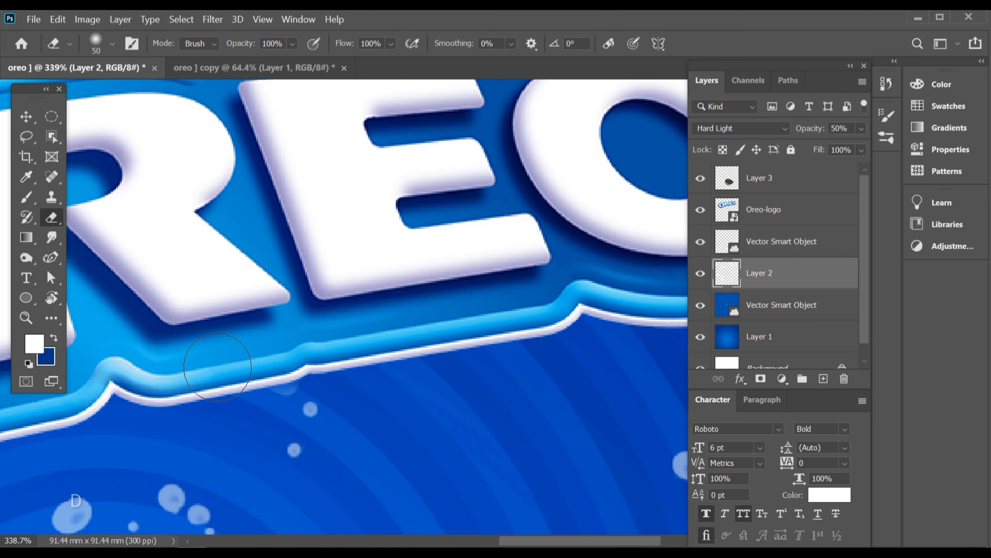
{"action": "left_click_drag", "start_coordinate": [204, 369], "coordinate": [341, 357]}
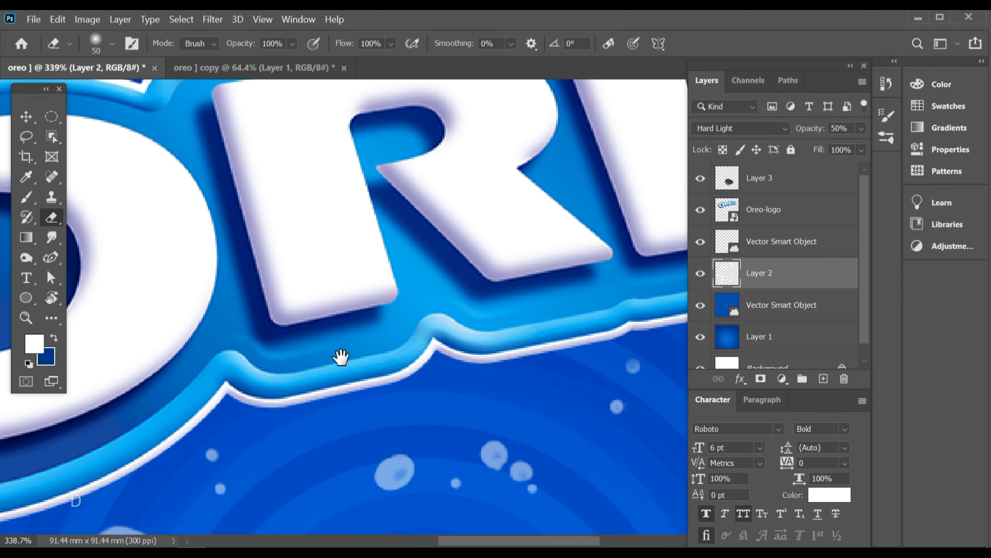
{"action": "mouse_move", "coordinate": [241, 382]}
{"action": "left_mouse_down"}
{"action": "mouse_move", "coordinate": [354, 315]}
{"action": "mouse_move", "coordinate": [400, 343]}
{"action": "left_mouse_up"}
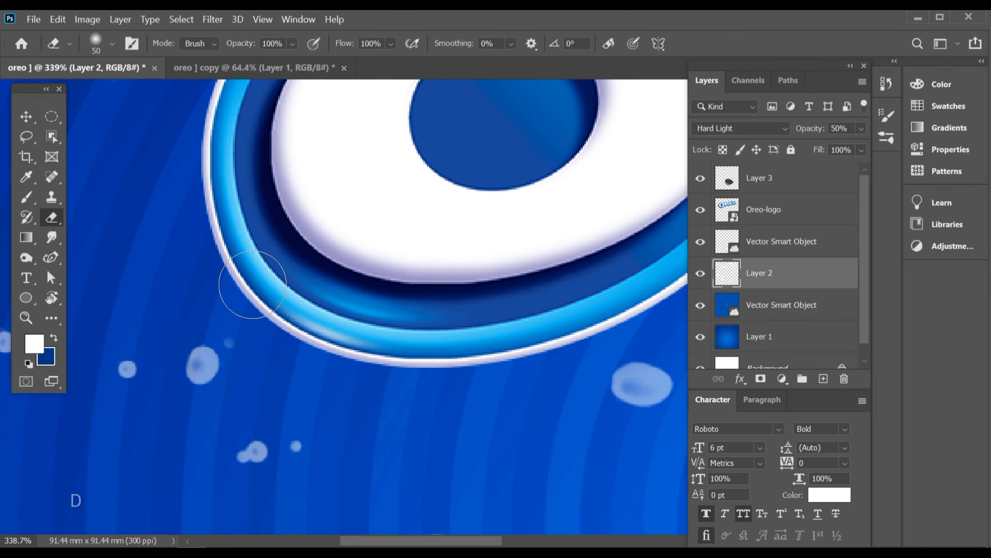
{"action": "left_click_drag", "start_coordinate": [284, 325], "coordinate": [308, 341]}
{"action": "left_click_drag", "start_coordinate": [281, 293], "coordinate": [303, 343]}
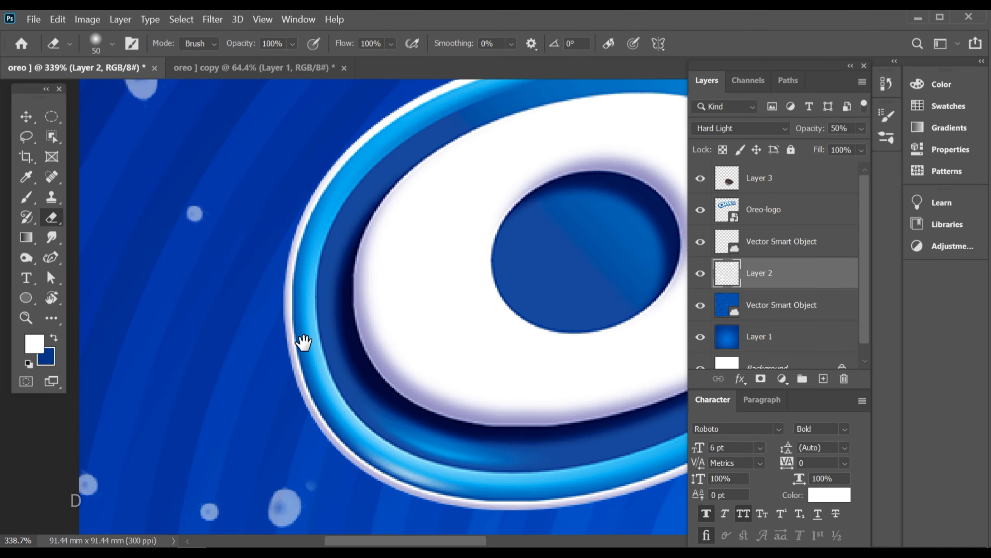
{"action": "left_click_drag", "start_coordinate": [383, 269], "coordinate": [250, 268]}
{"action": "left_click_drag", "start_coordinate": [609, 258], "coordinate": [356, 249]}
Copy the bitten Oreo cookie from the "oreo ] copy" document into the poster beside the whole cookie
{"action": "left_click", "coordinate": [27, 117]}
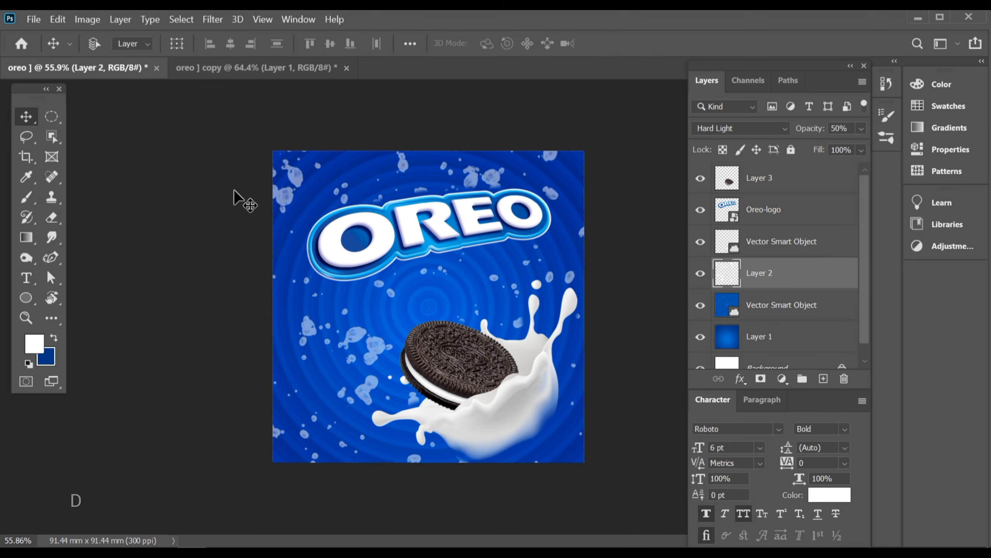
{"action": "left_click_drag", "start_coordinate": [407, 350], "coordinate": [428, 398]}
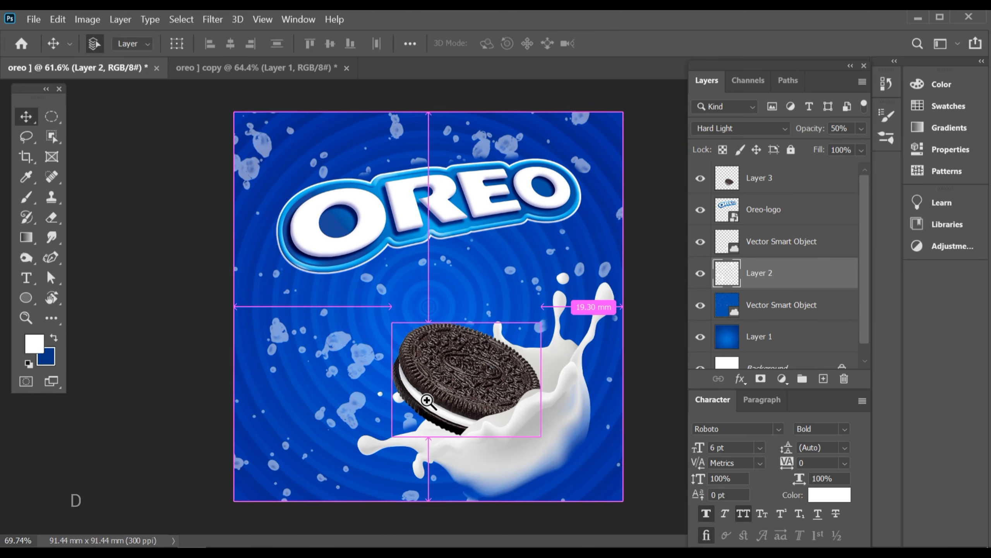
{"action": "left_click", "coordinate": [292, 68]}
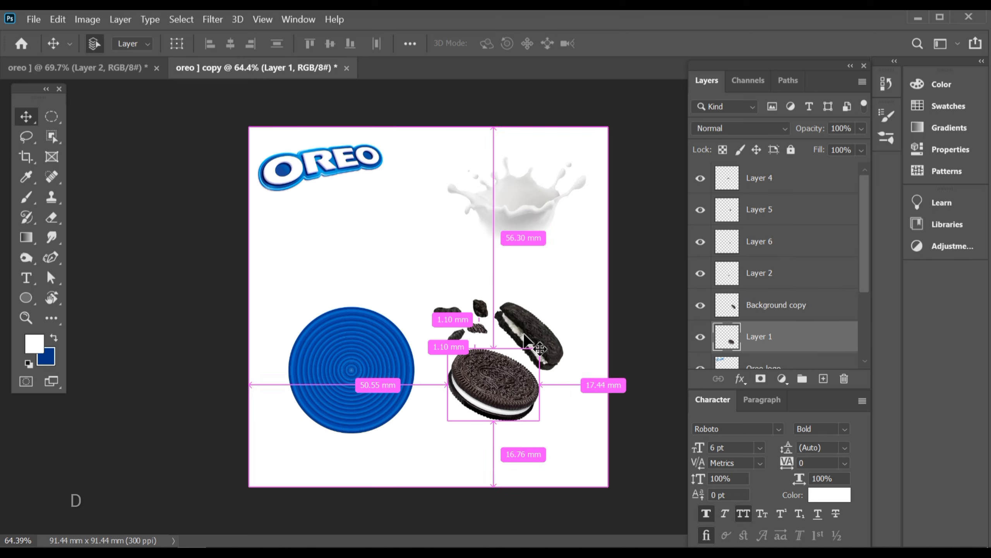
{"action": "left_click", "coordinate": [541, 344], "text": "ctrl"}
{"action": "left_click_drag", "start_coordinate": [541, 344], "coordinate": [445, 325]}
{"action": "left_click_drag", "start_coordinate": [519, 326], "coordinate": [356, 369]}
Enlarge the bitten cookie and place it between the logo's right half and the whole cookie
{"action": "key", "text": "ctrl+t"}
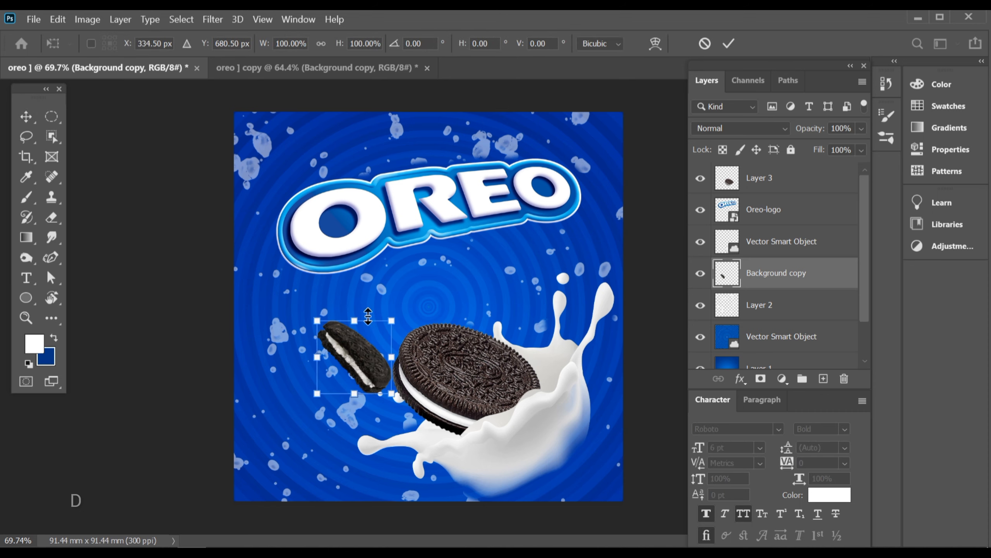
{"action": "mouse_move", "coordinate": [362, 310]}
{"action": "left_mouse_down"}
{"action": "mouse_move", "coordinate": [362, 294]}
{"action": "mouse_move", "coordinate": [363, 303]}
{"action": "left_mouse_up"}
{"action": "left_click_drag", "start_coordinate": [363, 357], "coordinate": [409, 322]}
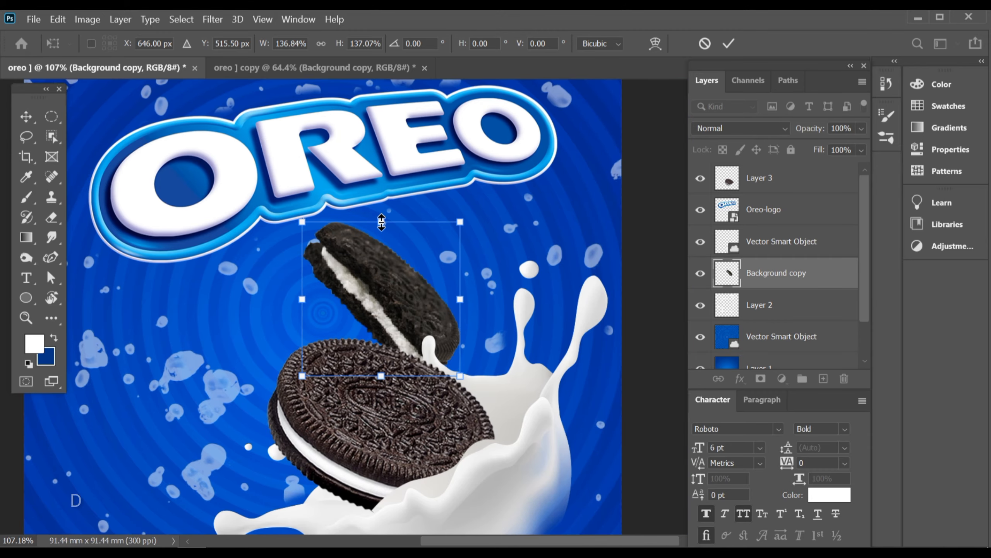
{"action": "left_click_drag", "start_coordinate": [381, 224], "coordinate": [382, 240]}
{"action": "left_click_drag", "start_coordinate": [407, 303], "coordinate": [454, 274]}
{"action": "left_click", "coordinate": [729, 43]}
Nudge the Oreo logo upward, closer to the poster's upper edge
{"action": "scroll", "coordinate": [425, 211], "scroll_direction": "down", "scroll_amount": 5}
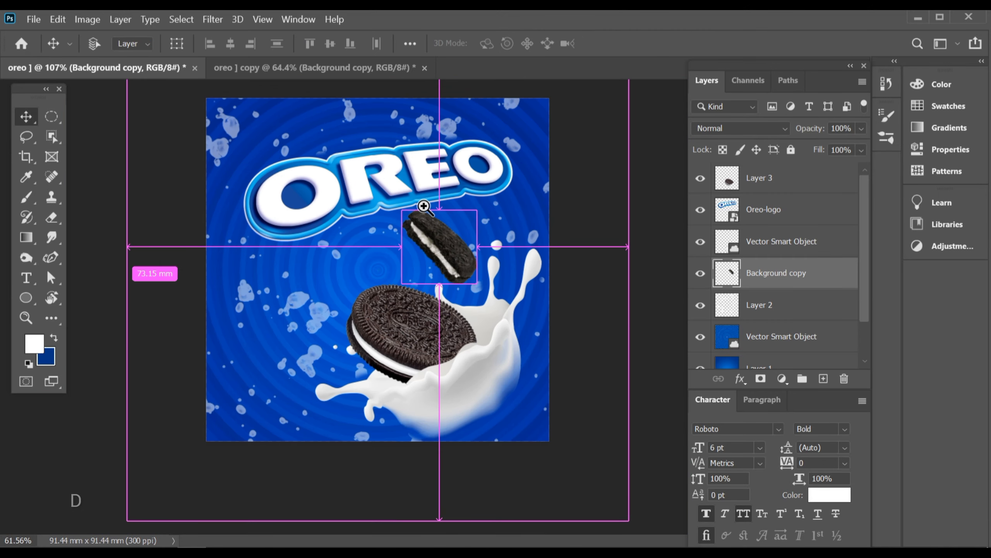
{"action": "left_click", "coordinate": [398, 216], "text": "ctrl"}
{"action": "key", "text": "shift+Up"}
{"action": "key", "text": "shift+Up"}
{"action": "key", "text": "shift+Up"}
{"action": "key", "text": "shift+Up"}
{"action": "key", "text": "shift+Up"}
{"action": "key", "text": "shift+Up"}
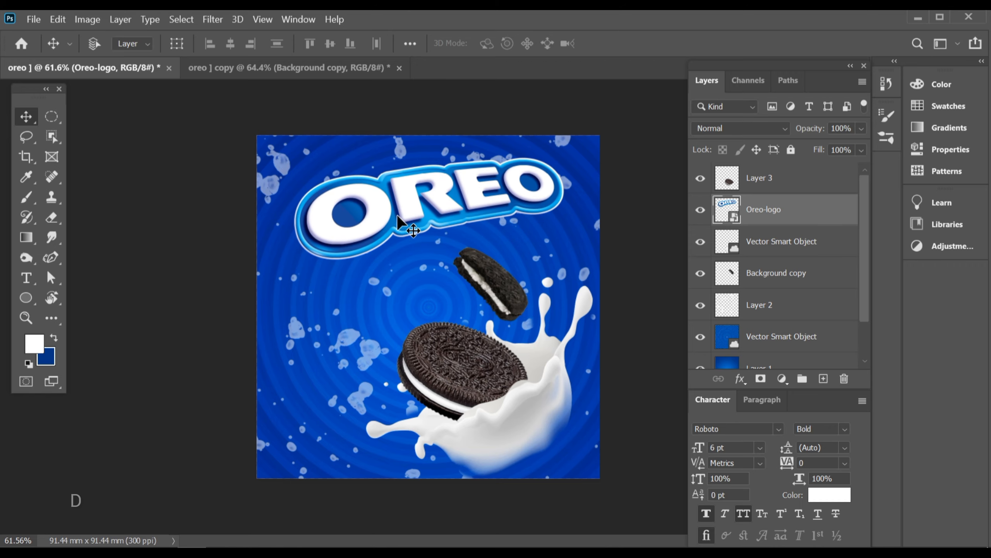
Rotate the bitten cookie counter-clockwise to a flatter tilt and shift it slightly left above the whole cookie
{"action": "scroll", "coordinate": [487, 314], "scroll_direction": "up", "scroll_amount": 4}
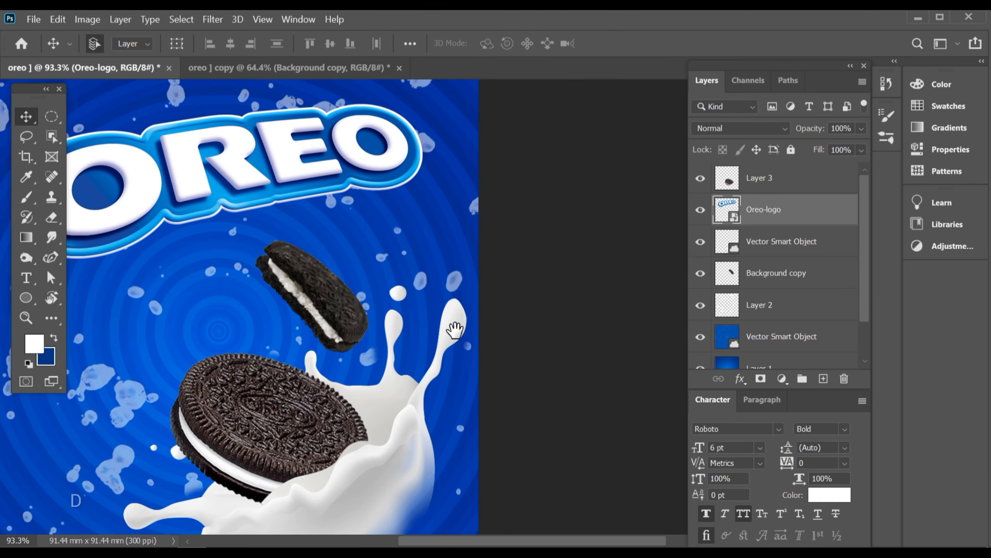
{"action": "scroll", "coordinate": [316, 352], "scroll_direction": "up", "scroll_amount": 5}
{"action": "left_click", "coordinate": [378, 279], "text": "ctrl"}
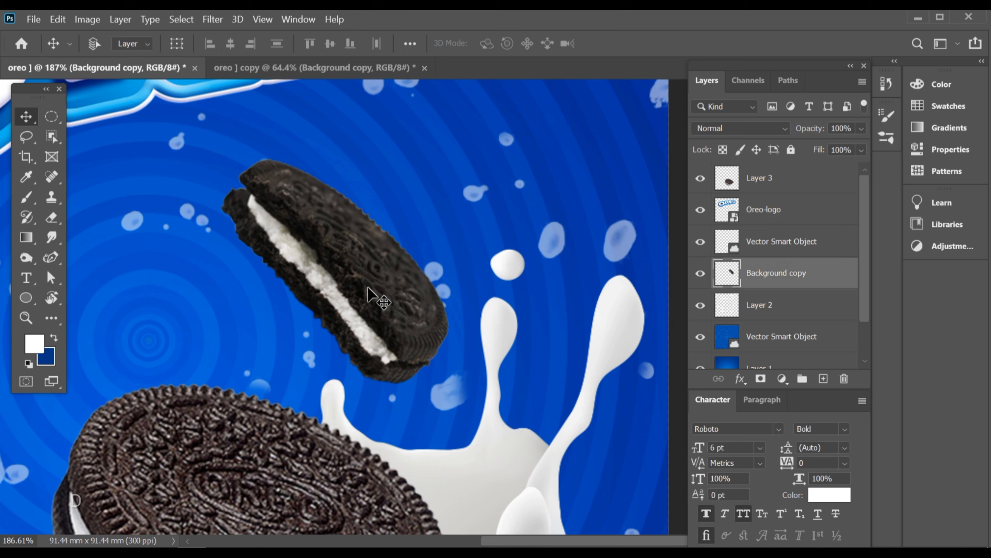
{"action": "key", "text": "ctrl+t"}
{"action": "left_click_drag", "start_coordinate": [439, 410], "coordinate": [473, 398]}
{"action": "left_click_drag", "start_coordinate": [388, 330], "coordinate": [380, 332]}
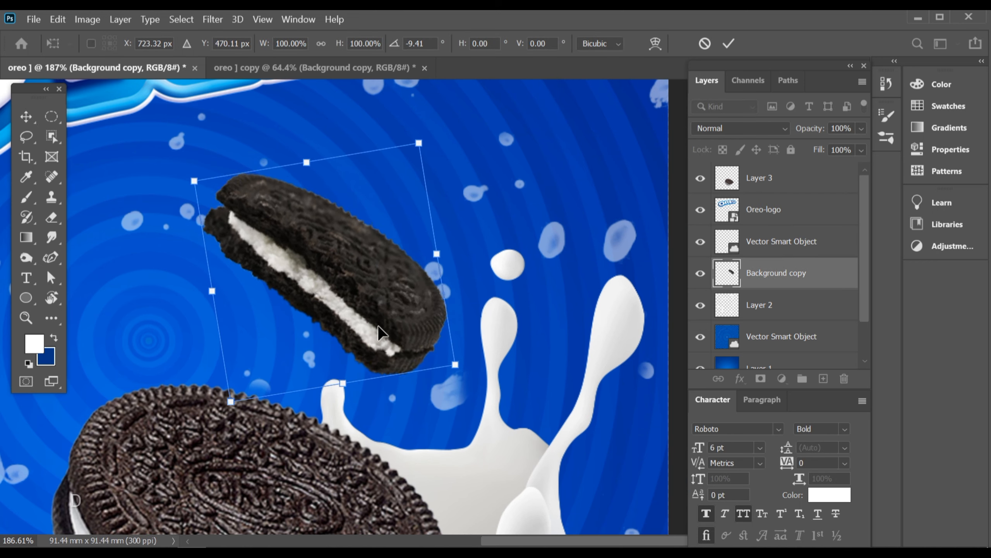
{"action": "left_click_drag", "start_coordinate": [466, 388], "coordinate": [470, 383]}
{"action": "left_click_drag", "start_coordinate": [402, 290], "coordinate": [395, 292]}
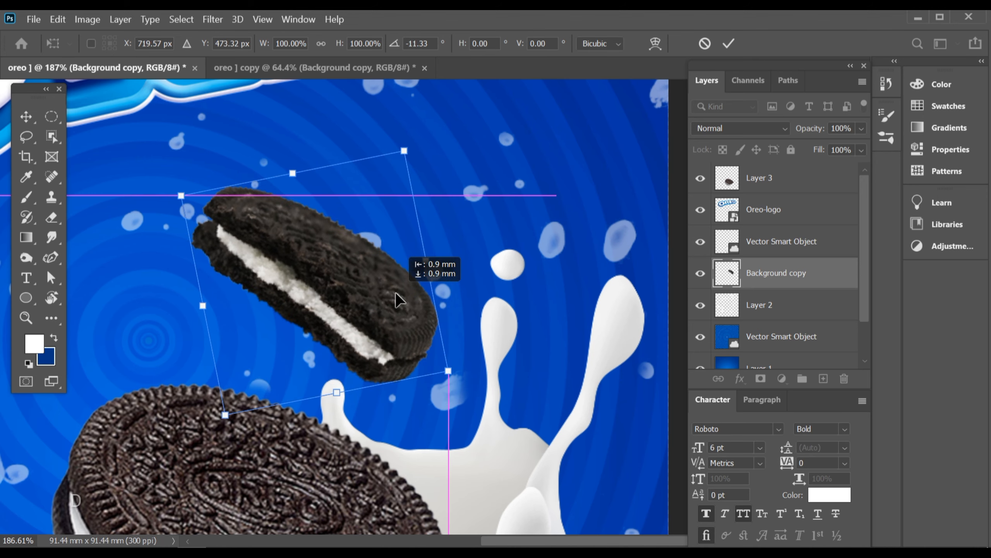
{"action": "left_click_drag", "start_coordinate": [453, 399], "coordinate": [491, 380]}
{"action": "left_click_drag", "start_coordinate": [413, 331], "coordinate": [407, 326]}
{"action": "left_click", "coordinate": [728, 45]}
{"action": "left_click_drag", "start_coordinate": [478, 294], "coordinate": [438, 295]}
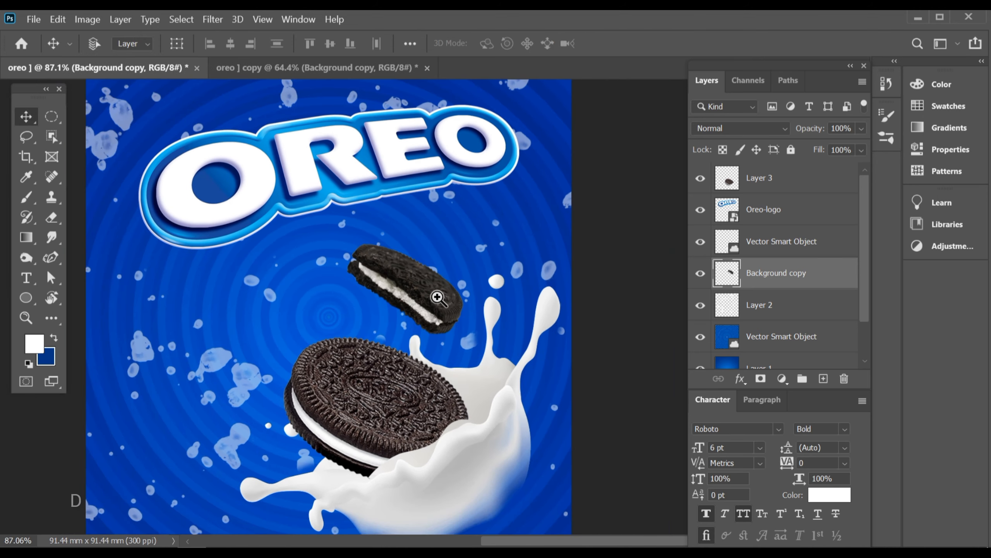
Copy the elongated Layer 4 crumb from the "oreo ] copy" document into the poster, left of the bitten cookie
{"action": "left_click_drag", "start_coordinate": [425, 328], "coordinate": [470, 324]}
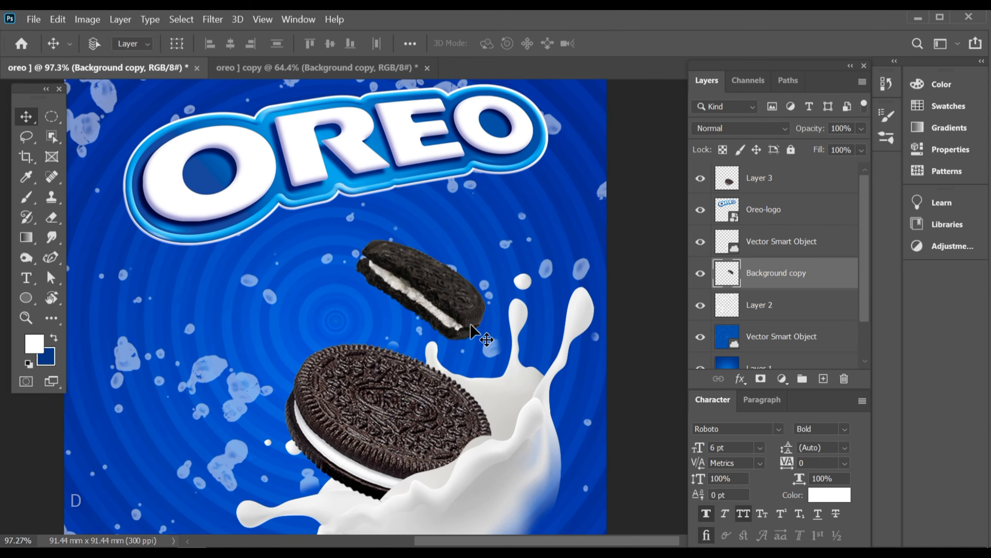
{"action": "left_click_drag", "start_coordinate": [362, 380], "coordinate": [354, 298]}
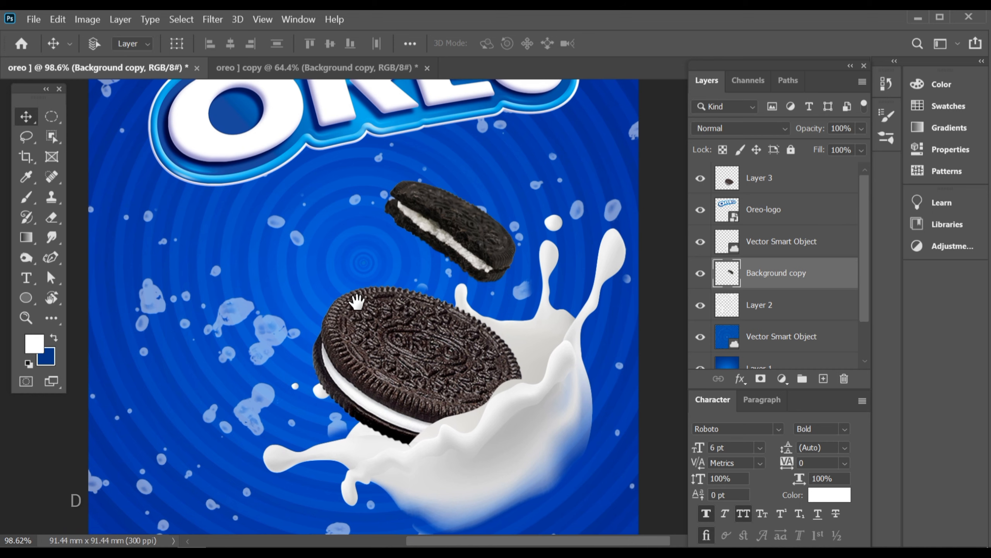
{"action": "left_click", "coordinate": [293, 62]}
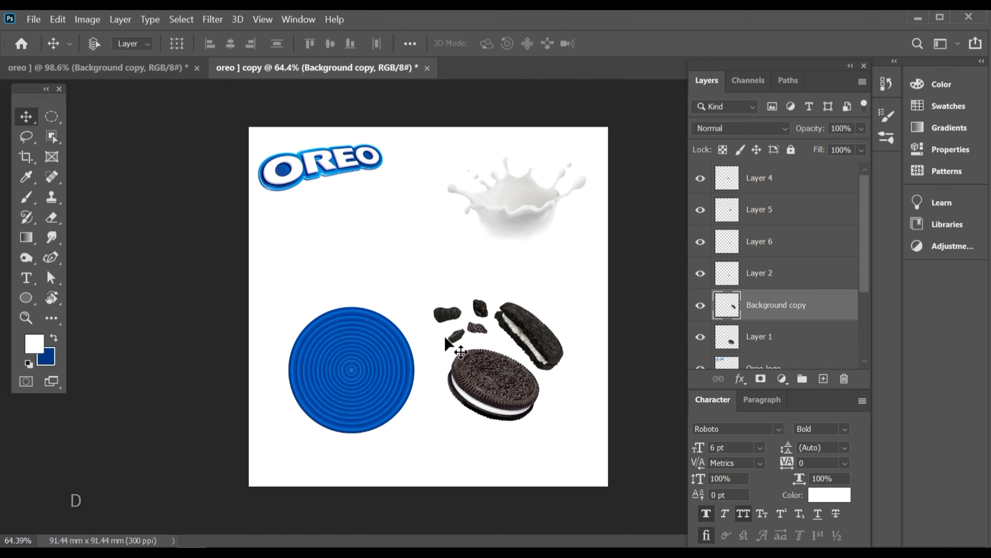
{"action": "scroll", "coordinate": [500, 331], "scroll_direction": "up", "scroll_amount": 3}
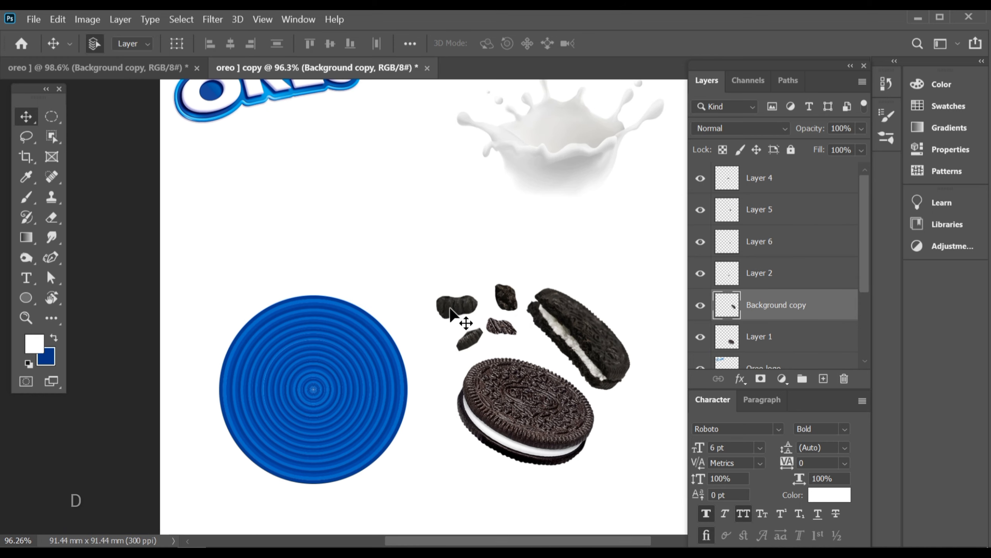
{"action": "left_click_drag", "start_coordinate": [464, 321], "coordinate": [460, 309]}
{"action": "left_click_drag", "start_coordinate": [320, 199], "coordinate": [398, 301]}
{"action": "left_click_drag", "start_coordinate": [348, 232], "coordinate": [324, 291]}
{"action": "mouse_move", "coordinate": [332, 283]}
{"action": "left_mouse_down"}
{"action": "mouse_move", "coordinate": [368, 258]}
{"action": "mouse_move", "coordinate": [316, 272]}
{"action": "left_mouse_up"}
Scale the elongated crumb to 72.29% and rotate it clockwise beside the bitten cookie
{"action": "key", "text": "ctrl+t"}
{"action": "scroll", "coordinate": [325, 278], "scroll_direction": "up", "scroll_amount": 1}
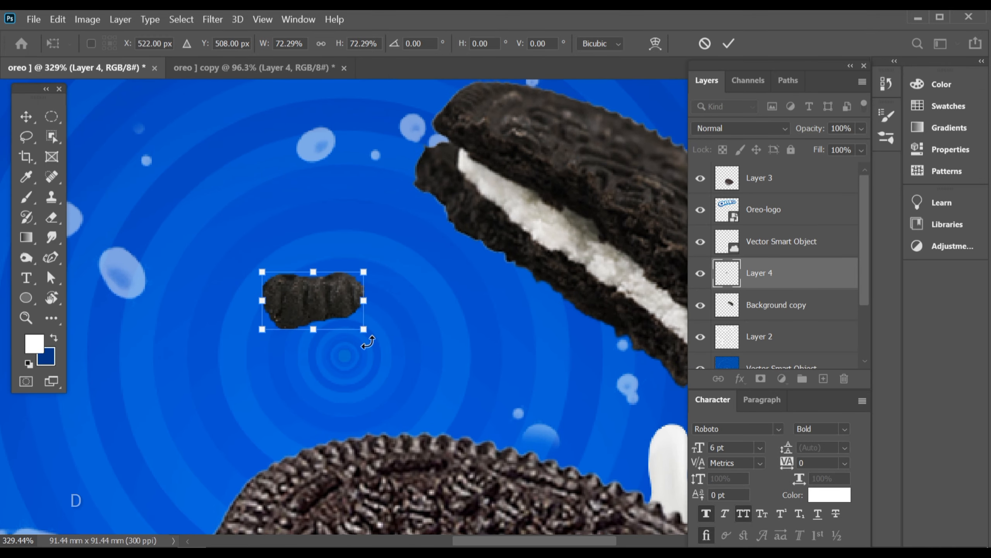
{"action": "left_click_drag", "start_coordinate": [367, 337], "coordinate": [335, 371]}
{"action": "mouse_move", "coordinate": [327, 311]}
{"action": "left_mouse_down"}
{"action": "mouse_move", "coordinate": [327, 250]}
{"action": "mouse_move", "coordinate": [345, 310]}
{"action": "left_mouse_up"}
{"action": "left_click", "coordinate": [725, 44]}
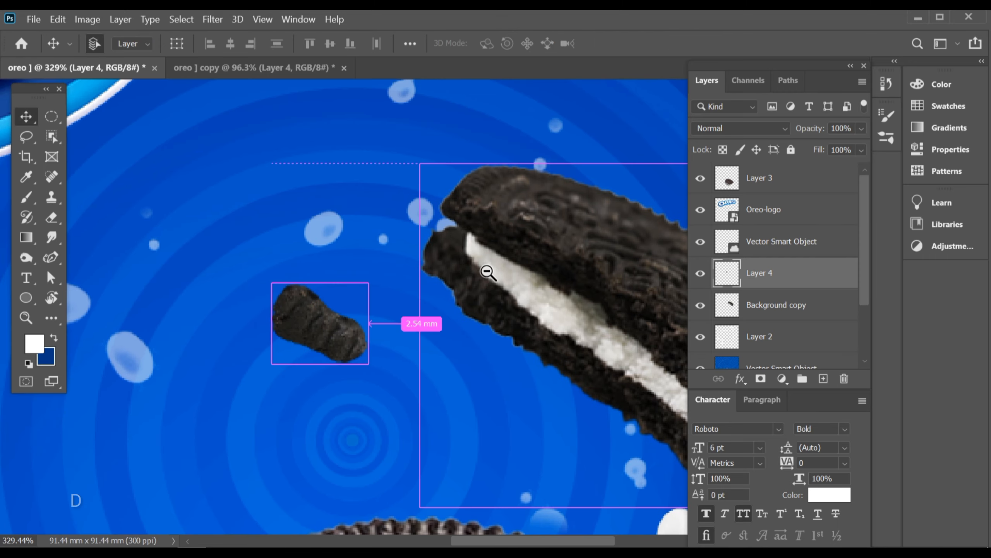
Rotate the elongated crumb about -22.78°, shrink it and place it just above the whole cookie near the ring centre
{"action": "left_click_drag", "start_coordinate": [488, 271], "coordinate": [433, 251]}
{"action": "left_click_drag", "start_coordinate": [509, 343], "coordinate": [523, 324]}
{"action": "left_click_drag", "start_coordinate": [520, 322], "coordinate": [453, 332]}
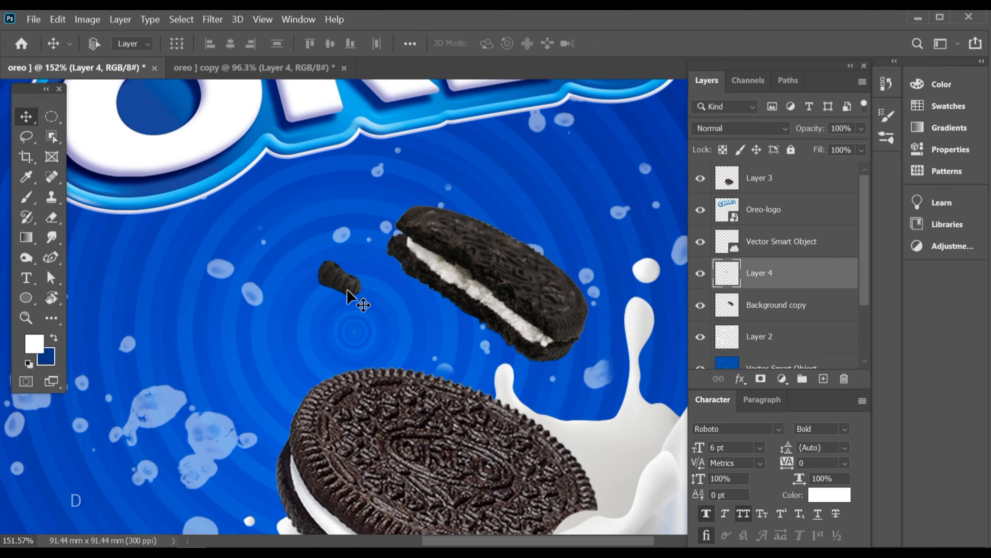
{"action": "key", "text": "ctrl+t"}
{"action": "left_click_drag", "start_coordinate": [361, 316], "coordinate": [391, 309]}
{"action": "scroll", "coordinate": [395, 312], "scroll_direction": "up", "scroll_amount": 5}
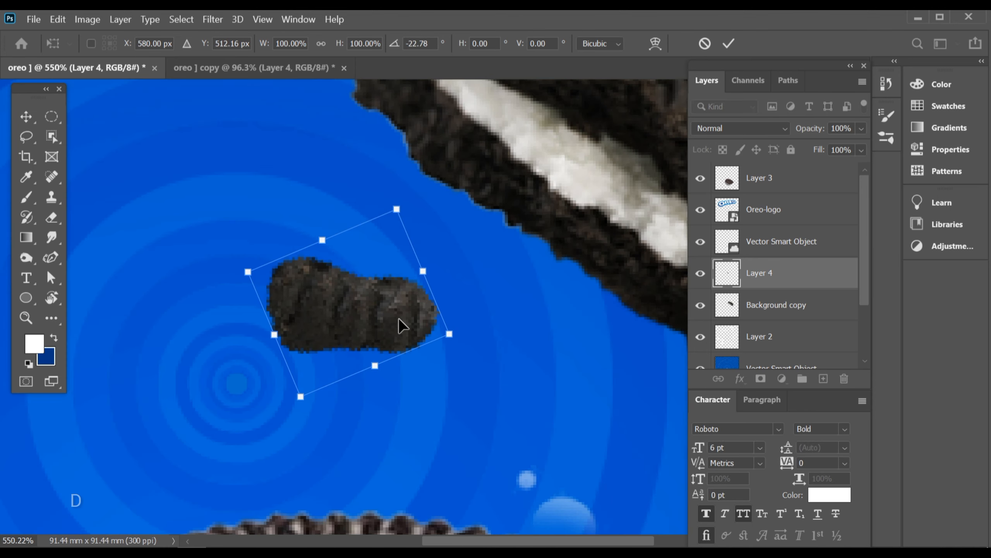
{"action": "left_click_drag", "start_coordinate": [397, 209], "coordinate": [387, 229]}
{"action": "left_click_drag", "start_coordinate": [386, 310], "coordinate": [388, 353]}
{"action": "left_click_drag", "start_coordinate": [601, 306], "coordinate": [539, 305]}
{"action": "left_click_drag", "start_coordinate": [572, 302], "coordinate": [453, 276]}
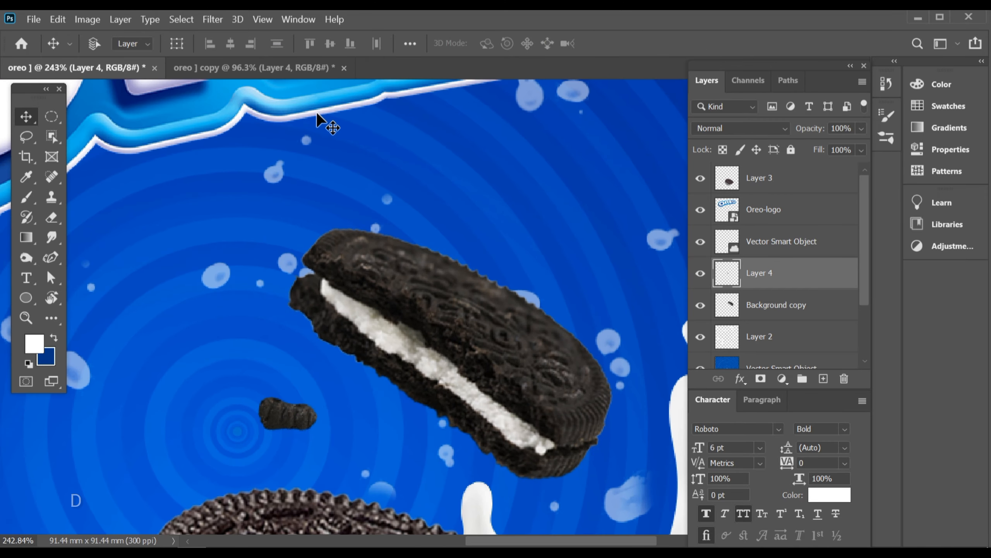
Copy the Layer 5 crumb from the "oreo ] copy" document into the poster beside the bitten cookie's upper-left end
{"action": "left_click", "coordinate": [292, 68]}
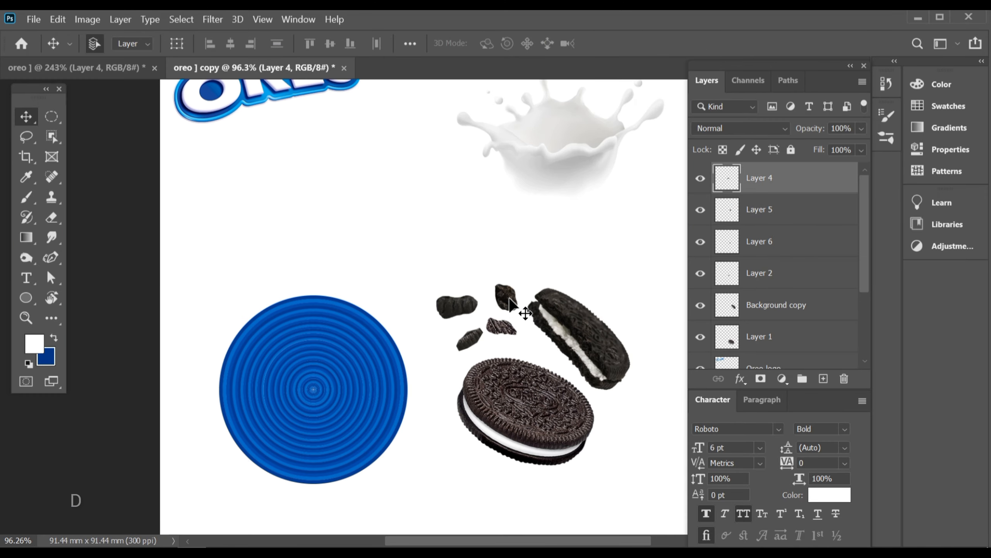
{"action": "left_click_drag", "start_coordinate": [510, 302], "coordinate": [267, 299]}
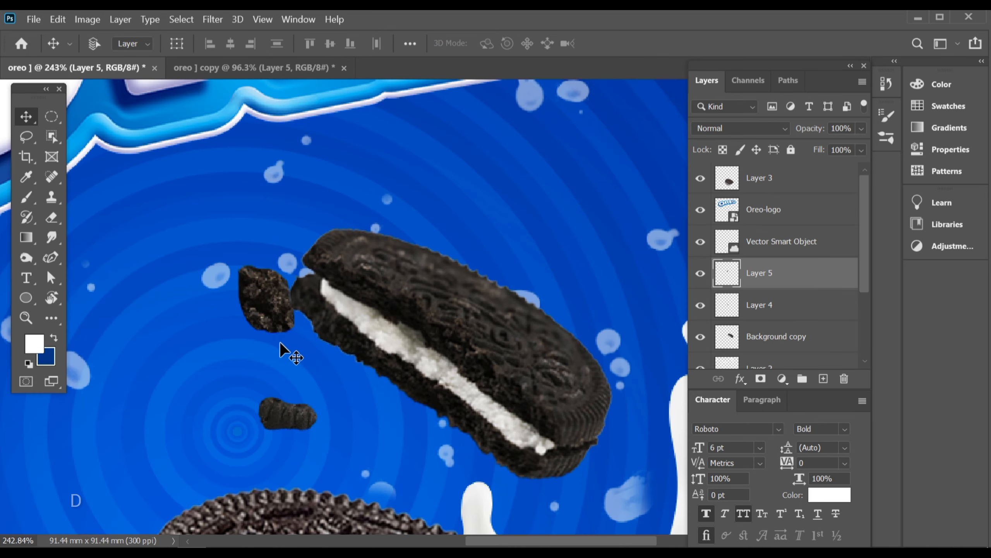
{"action": "left_click_drag", "start_coordinate": [280, 341], "coordinate": [263, 304]}
Scale the Layer 5 crumb to 66.67%, rotate it counter-clockwise and move it slightly upward
{"action": "key", "text": "ctrl+t"}
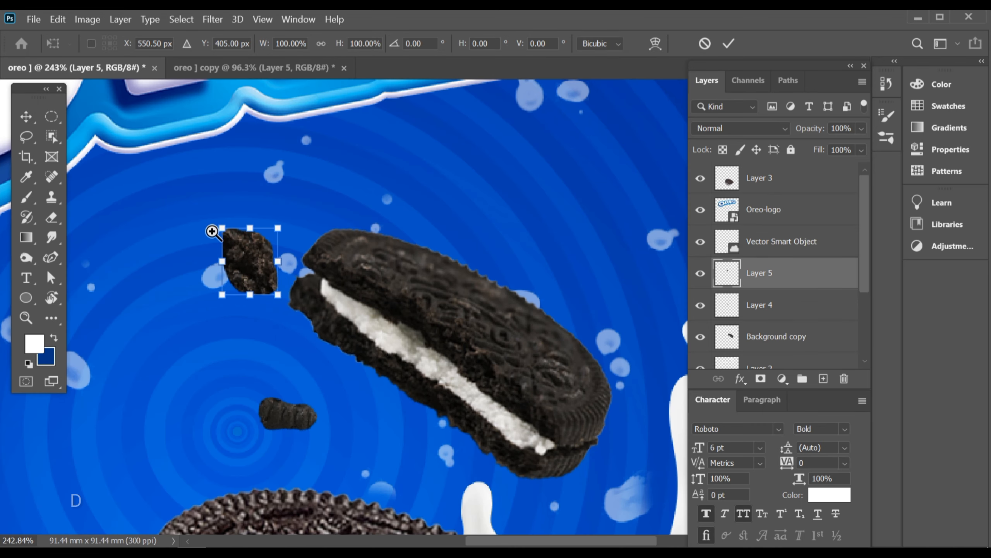
{"action": "left_click_drag", "start_coordinate": [211, 231], "coordinate": [284, 254]}
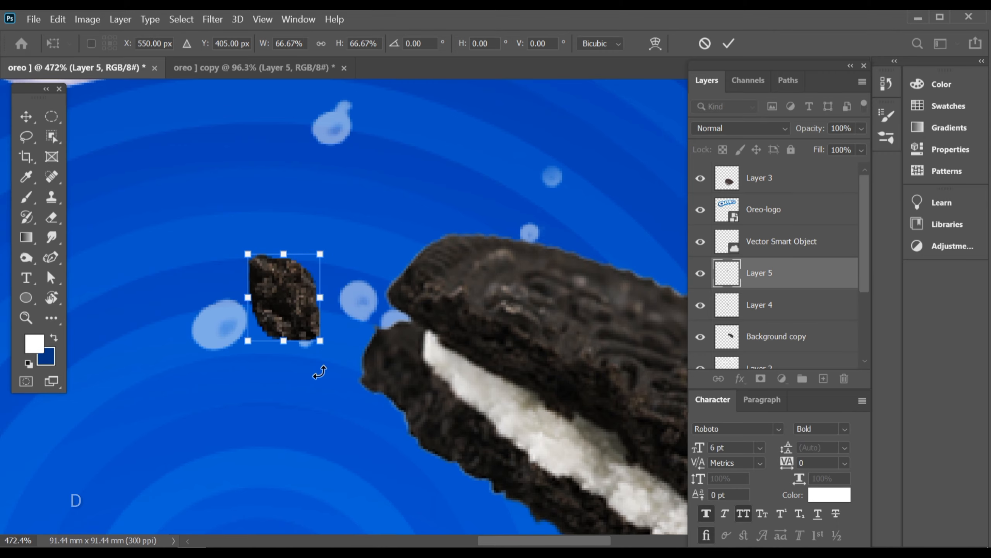
{"action": "left_click_drag", "start_coordinate": [328, 385], "coordinate": [370, 336]}
{"action": "left_click_drag", "start_coordinate": [300, 285], "coordinate": [302, 252]}
{"action": "left_click", "coordinate": [729, 43]}
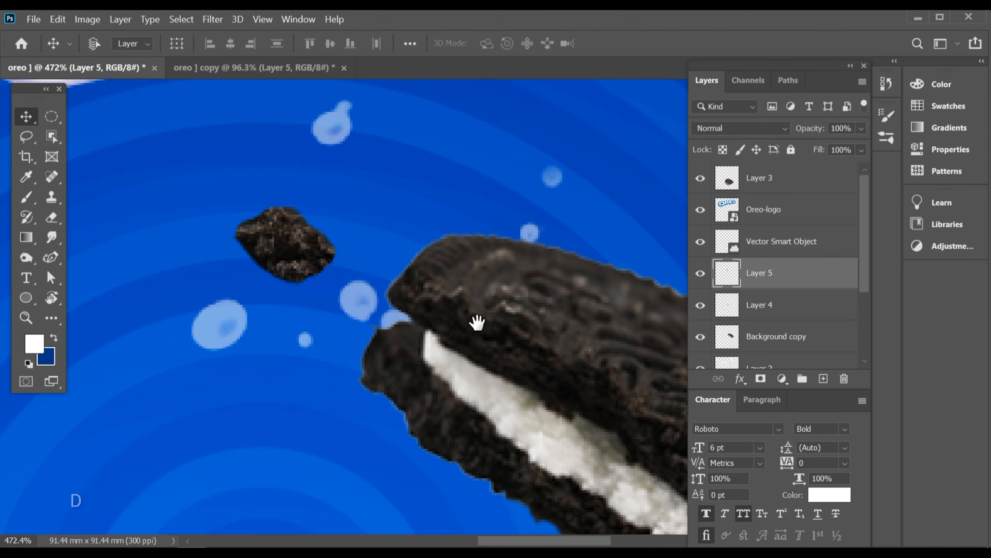
Copy the Layer 2 crumb from the "oreo ] copy" document into the poster above the bitten cookie's upper end
{"action": "left_click_drag", "start_coordinate": [478, 325], "coordinate": [353, 312]}
{"action": "left_click_drag", "start_coordinate": [458, 347], "coordinate": [479, 376]}
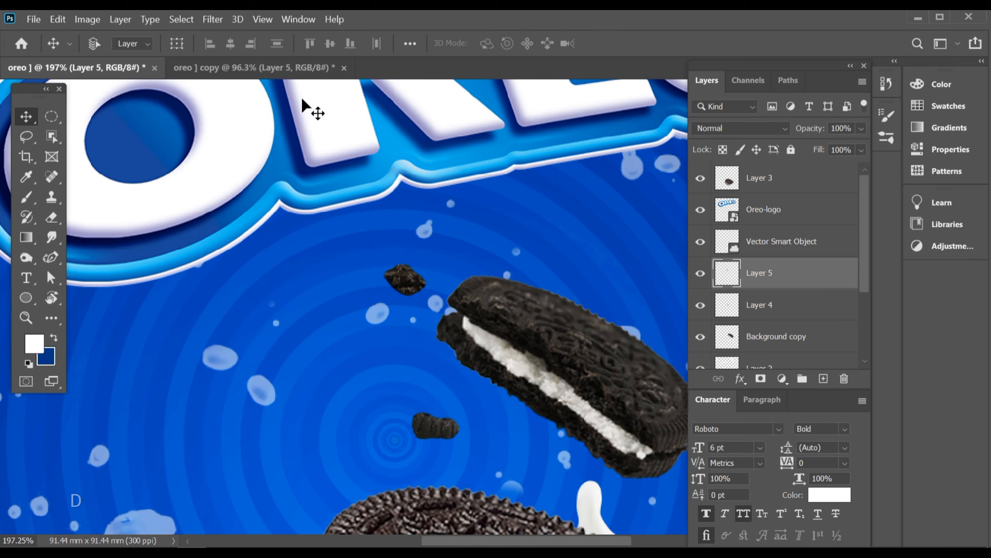
{"action": "left_click", "coordinate": [286, 67]}
{"action": "left_click_drag", "start_coordinate": [478, 341], "coordinate": [268, 215]}
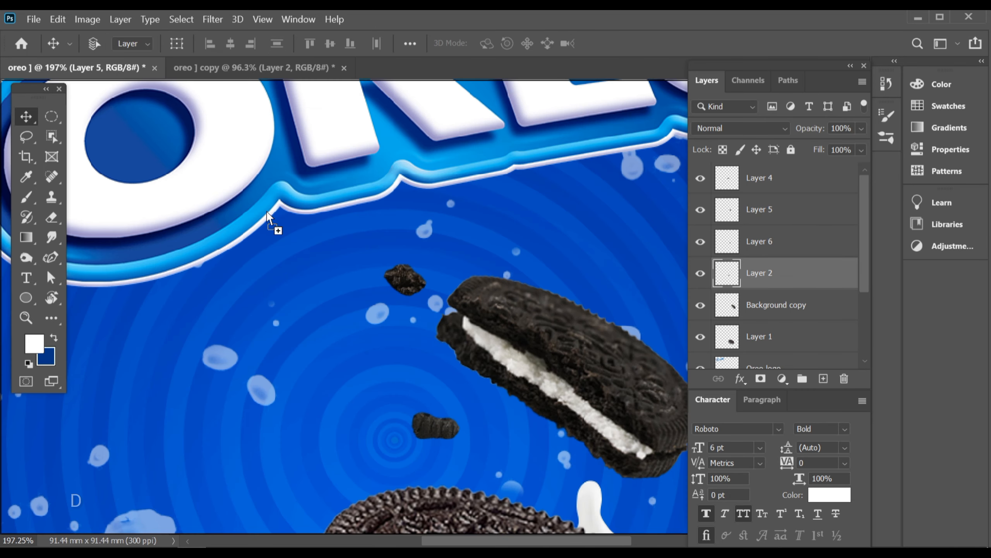
{"action": "left_click_drag", "start_coordinate": [375, 370], "coordinate": [571, 210]}
{"action": "scroll", "coordinate": [375, 363], "scroll_direction": "up", "scroll_amount": 1}
{"action": "left_click_drag", "start_coordinate": [432, 301], "coordinate": [239, 374]}
{"action": "scroll", "coordinate": [361, 277], "scroll_direction": "up", "scroll_amount": 1}
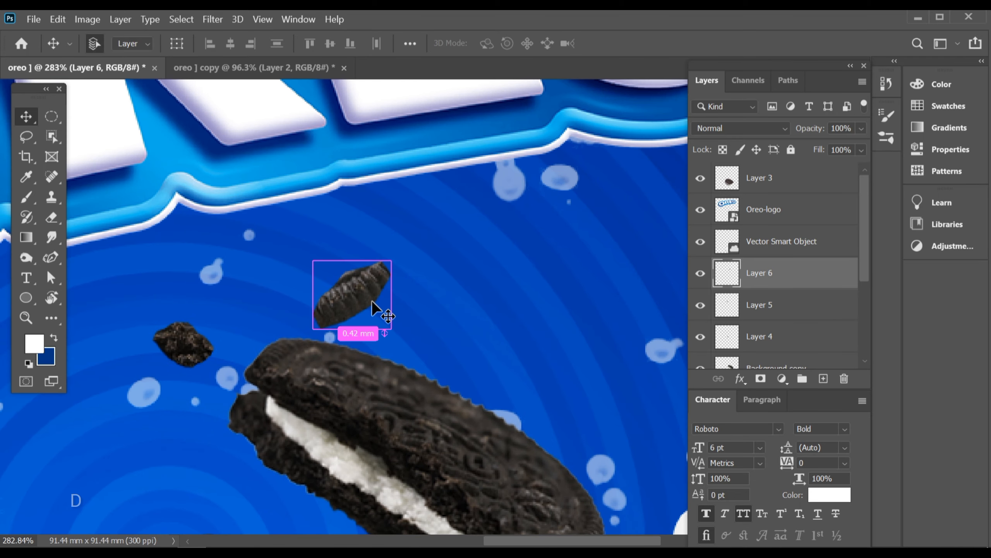
Rotate the new crumb above the bitten cookie to -58.39°, scale it to 62% and move it slightly upward
{"action": "key", "text": "ctrl+t"}
{"action": "left_click_drag", "start_coordinate": [398, 324], "coordinate": [400, 278]}
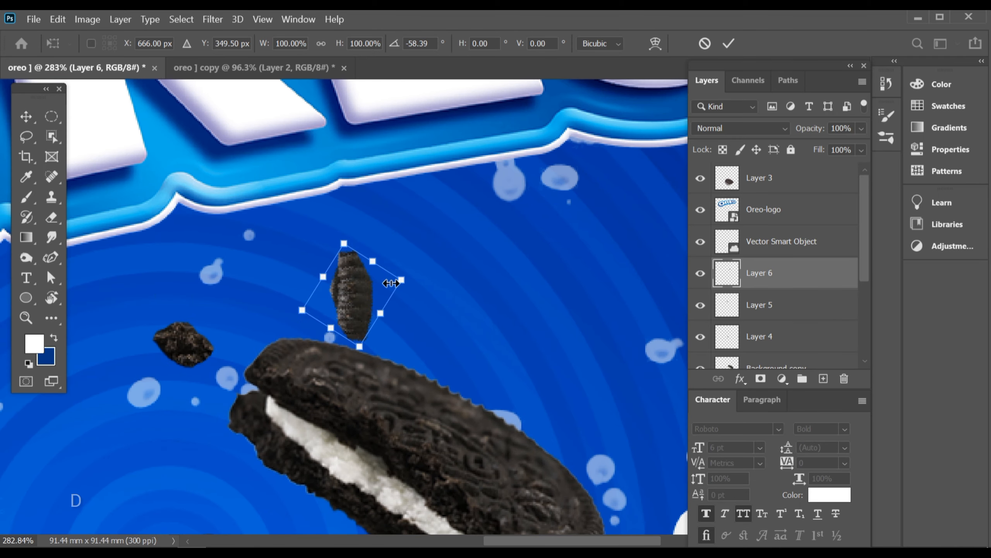
{"action": "left_click_drag", "start_coordinate": [347, 239], "coordinate": [349, 250]}
{"action": "left_click_drag", "start_coordinate": [355, 299], "coordinate": [352, 282]}
{"action": "left_click_drag", "start_coordinate": [349, 239], "coordinate": [327, 266]}
{"action": "scroll", "coordinate": [352, 274], "scroll_direction": "up", "scroll_amount": 2}
{"action": "key", "text": "Return"}
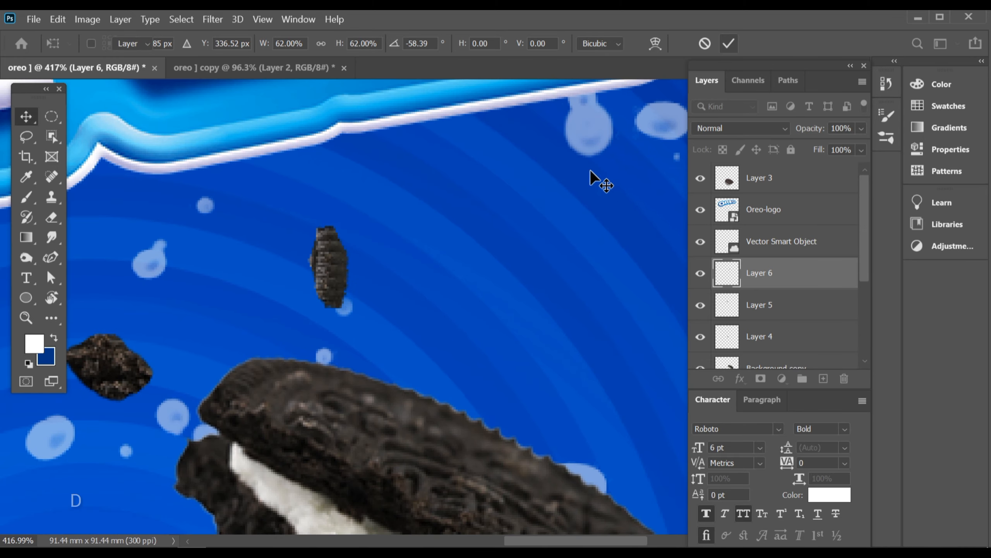
Copy the Layer 6 crumb from the "oreo ] copy" document into the poster between the two crumbs left of the bitten cookie
{"action": "key", "text": "ctrl+0"}
{"action": "scroll", "coordinate": [463, 257], "scroll_direction": "up", "scroll_amount": 7}
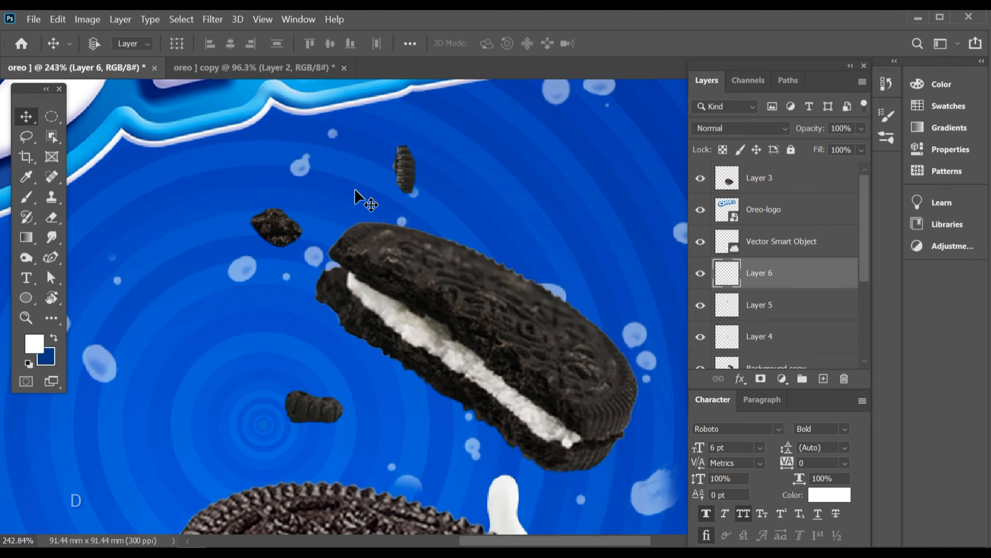
{"action": "left_click", "coordinate": [260, 68]}
{"action": "left_click_drag", "start_coordinate": [504, 342], "coordinate": [282, 229]}
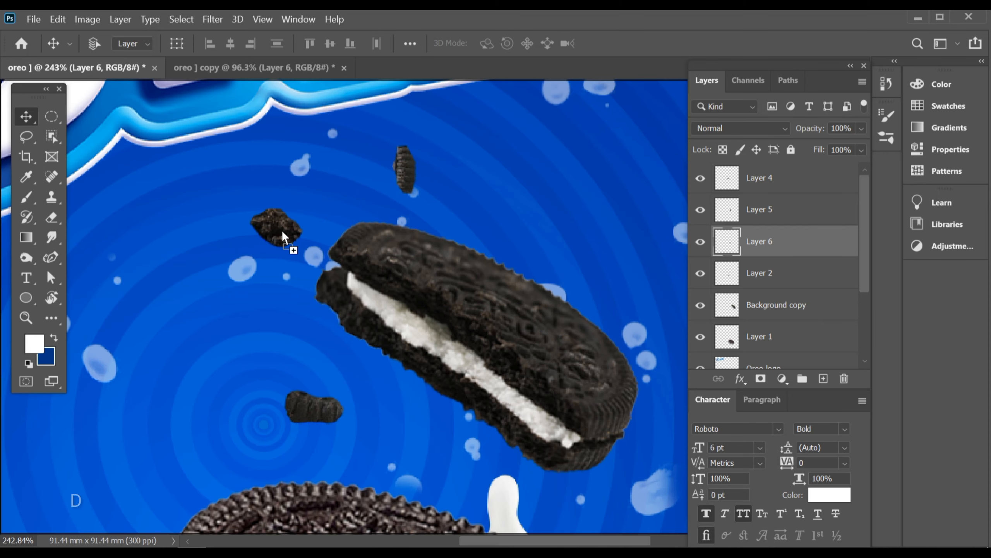
{"action": "left_click_drag", "start_coordinate": [287, 321], "coordinate": [287, 321]}
{"action": "scroll", "coordinate": [254, 327], "scroll_direction": "up", "scroll_amount": 2}
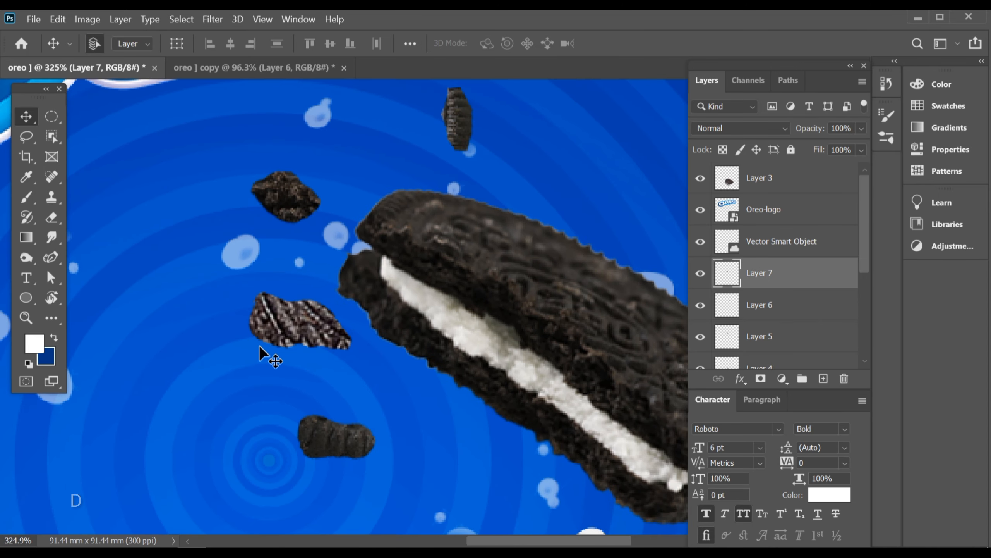
Scale the Layer 7 crumb to 70.97% width and 72.22% height, rotate it to -48.19° and shift it slightly down and left
{"action": "key", "text": "ctrl+t"}
{"action": "scroll", "coordinate": [269, 350], "scroll_direction": "up", "scroll_amount": 3}
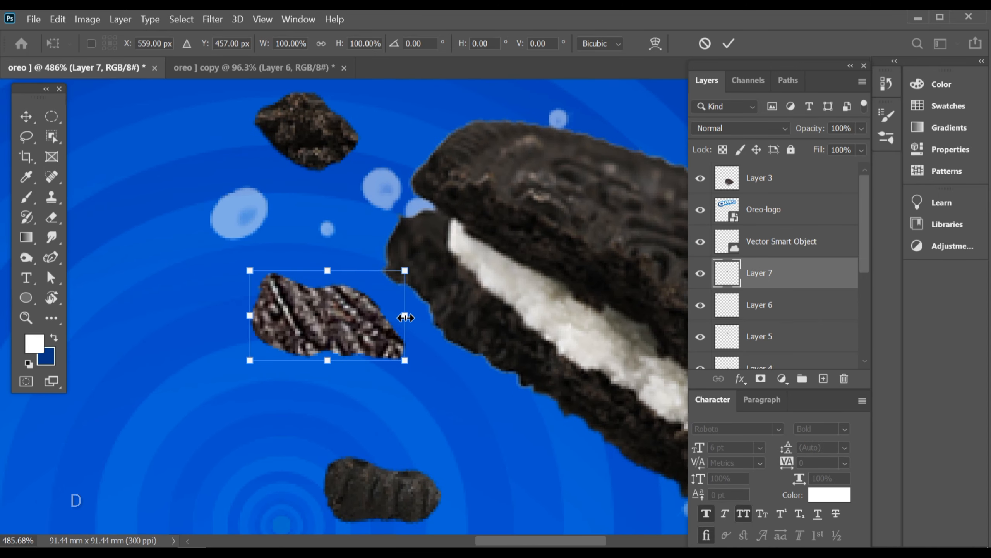
{"action": "left_click_drag", "start_coordinate": [405, 318], "coordinate": [384, 317]}
{"action": "left_click_drag", "start_coordinate": [390, 361], "coordinate": [419, 296]}
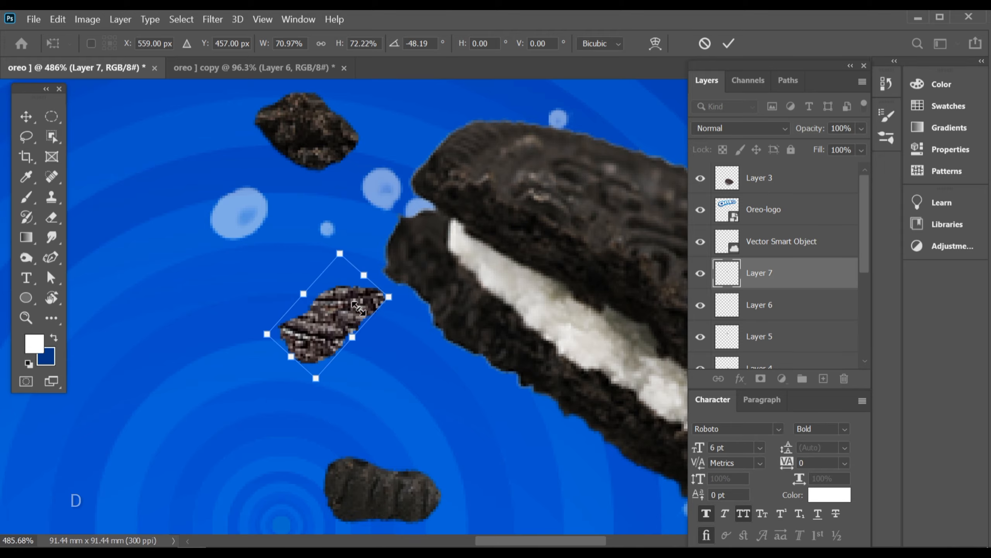
{"action": "left_click_drag", "start_coordinate": [357, 308], "coordinate": [321, 333]}
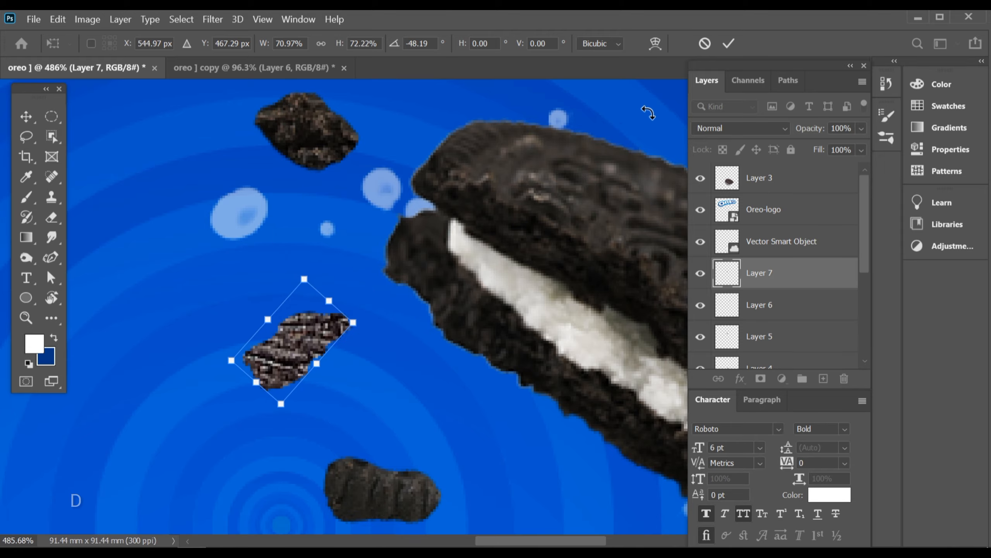
{"action": "left_click", "coordinate": [728, 43]}
Fade the bubbles on Layer 2 that touch the upper edge of the logo's first O with a size 50 Eraser
{"action": "key", "text": "ctrl+0"}
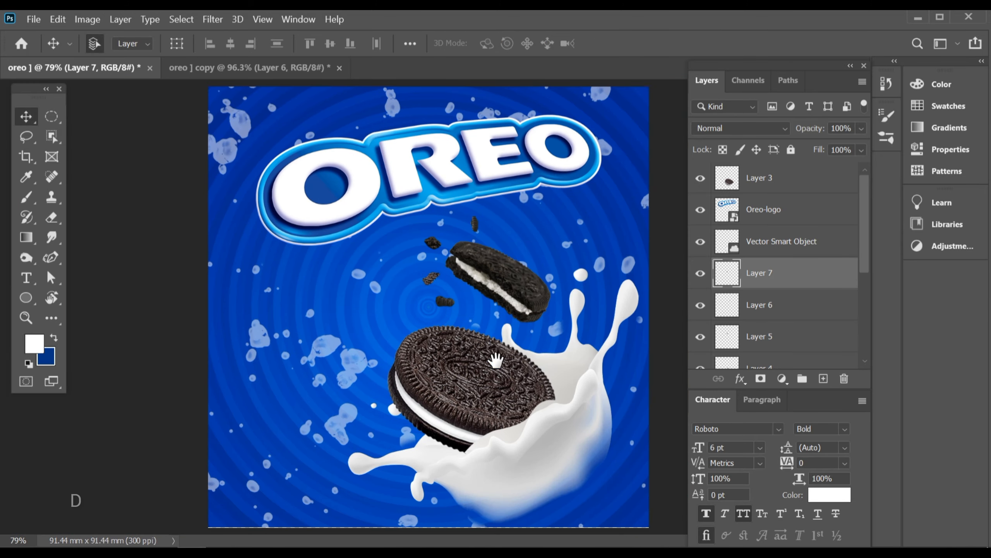
{"action": "left_click_drag", "start_coordinate": [464, 314], "coordinate": [502, 347]}
{"action": "left_click_drag", "start_coordinate": [486, 280], "coordinate": [505, 255]}
{"action": "left_click_drag", "start_coordinate": [479, 217], "coordinate": [670, 264]}
{"action": "scroll", "coordinate": [771, 267], "scroll_direction": "down", "scroll_amount": 3}
{"action": "scroll", "coordinate": [775, 309], "scroll_direction": "down", "scroll_amount": 1}
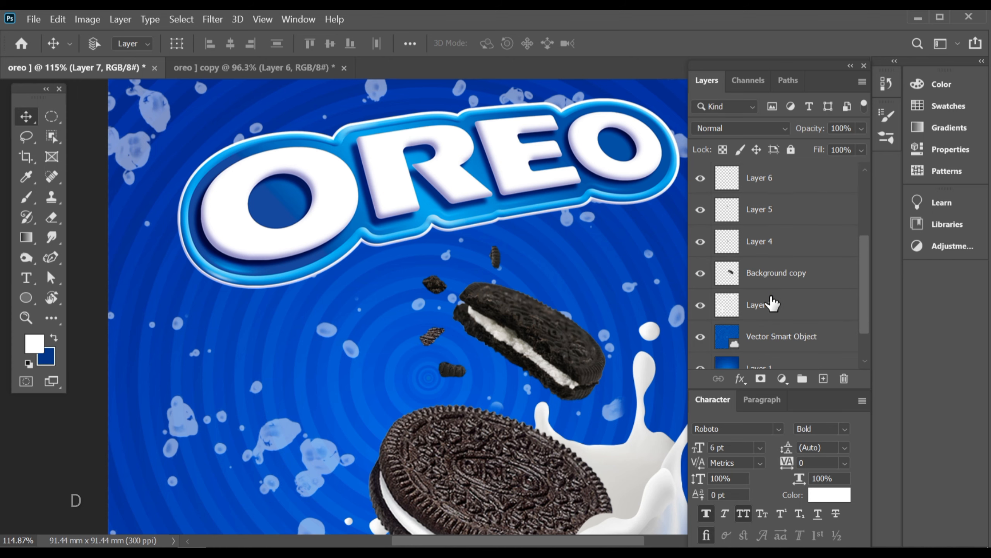
{"action": "left_click", "coordinate": [773, 283]}
{"action": "left_click", "coordinate": [761, 308]}
{"action": "left_click_drag", "start_coordinate": [413, 194], "coordinate": [436, 196]}
{"action": "left_click_drag", "start_coordinate": [409, 182], "coordinate": [411, 279]}
{"action": "mouse_move", "coordinate": [183, 240]}
{"action": "left_mouse_down"}
{"action": "mouse_move", "coordinate": [201, 241]}
{"action": "mouse_move", "coordinate": [206, 261]}
{"action": "mouse_move", "coordinate": [246, 252]}
{"action": "left_mouse_up"}
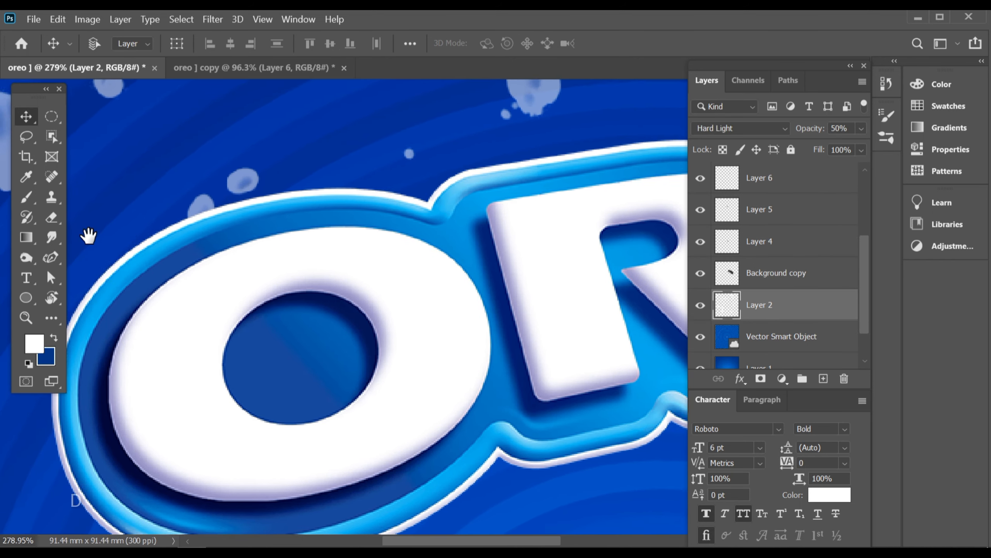
{"action": "left_click", "coordinate": [49, 219]}
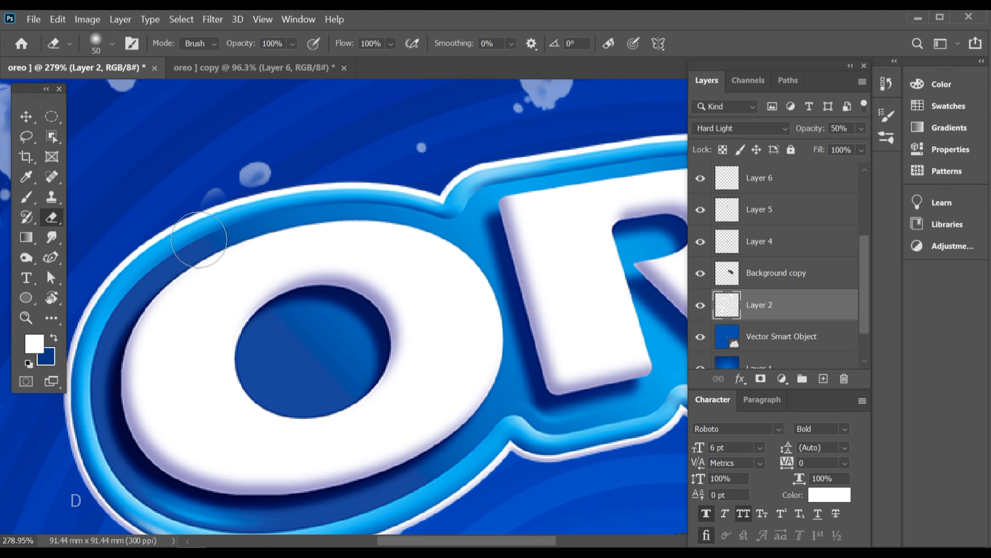
{"action": "left_click_drag", "start_coordinate": [587, 183], "coordinate": [403, 244]}
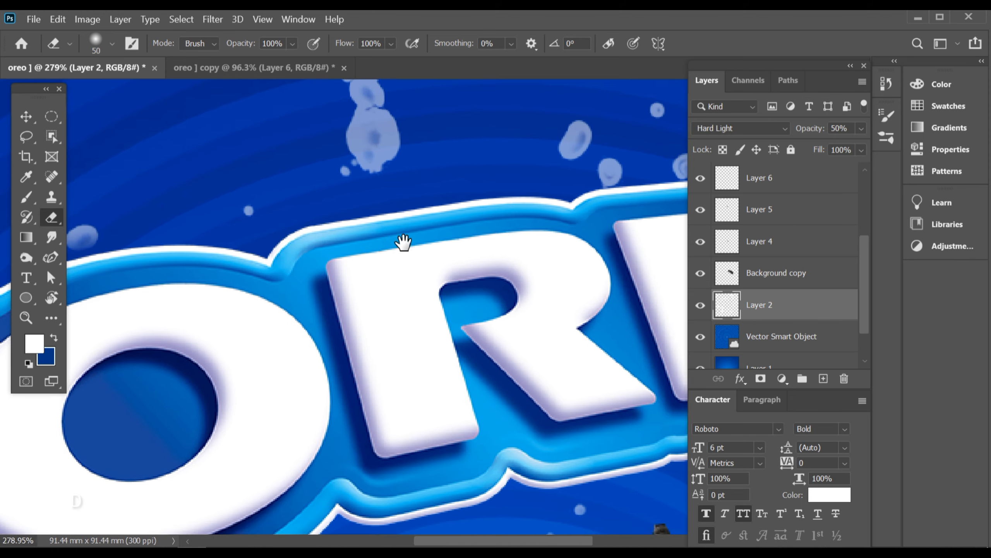
{"action": "left_click_drag", "start_coordinate": [165, 260], "coordinate": [402, 230]}
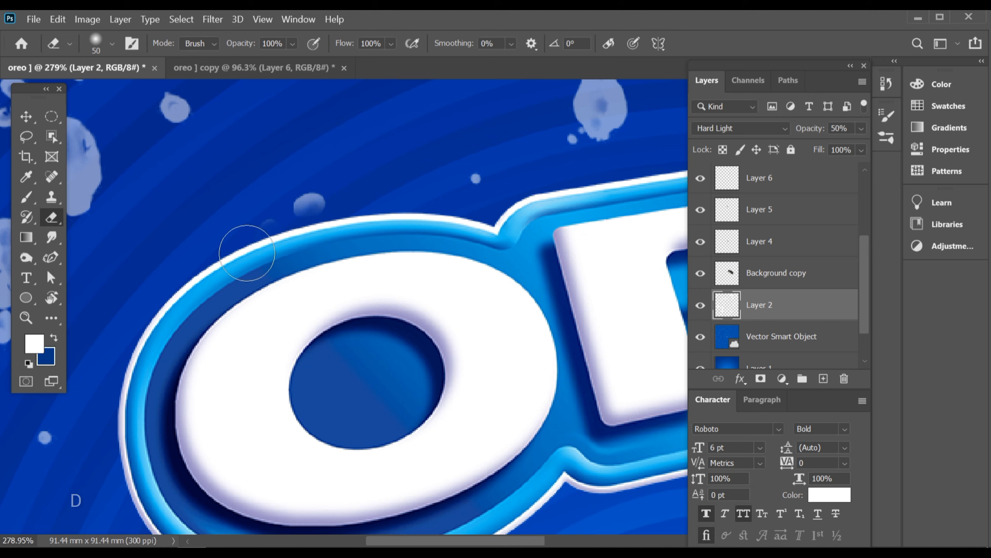
Erase the parts of the Layer 2 bubbles that meet the logo outline above the E and around the last O
{"action": "scroll", "coordinate": [358, 254], "scroll_direction": "right", "scroll_amount": 10}
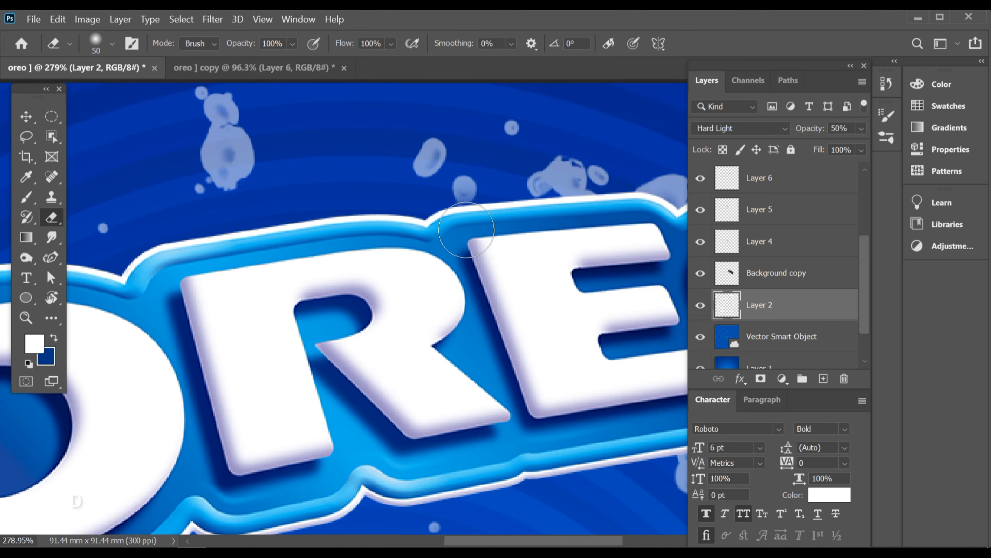
{"action": "scroll", "coordinate": [445, 234], "scroll_direction": "up", "scroll_amount": 5}
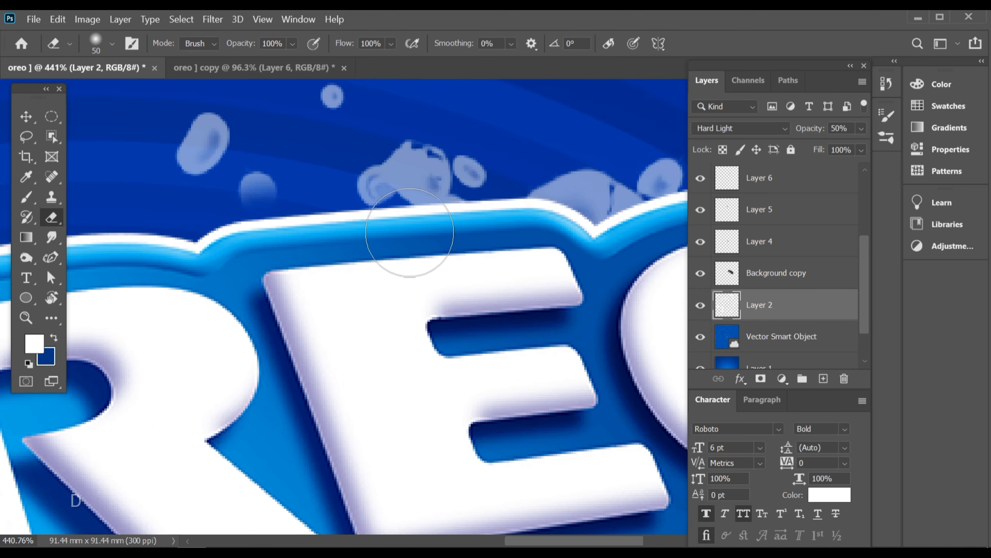
{"action": "mouse_move", "coordinate": [379, 250]}
{"action": "left_mouse_down"}
{"action": "mouse_move", "coordinate": [469, 246]}
{"action": "mouse_move", "coordinate": [362, 246]}
{"action": "mouse_move", "coordinate": [490, 246]}
{"action": "mouse_move", "coordinate": [493, 230]}
{"action": "mouse_move", "coordinate": [457, 245]}
{"action": "mouse_move", "coordinate": [274, 256]}
{"action": "mouse_move", "coordinate": [449, 260]}
{"action": "mouse_move", "coordinate": [267, 262]}
{"action": "mouse_move", "coordinate": [339, 242]}
{"action": "mouse_move", "coordinate": [284, 235]}
{"action": "mouse_move", "coordinate": [294, 230]}
{"action": "mouse_move", "coordinate": [226, 243]}
{"action": "mouse_move", "coordinate": [354, 250]}
{"action": "mouse_move", "coordinate": [297, 230]}
{"action": "mouse_move", "coordinate": [476, 228]}
{"action": "mouse_move", "coordinate": [453, 248]}
{"action": "mouse_move", "coordinate": [428, 245]}
{"action": "left_mouse_up"}
{"action": "left_click_drag", "start_coordinate": [581, 269], "coordinate": [346, 271]}
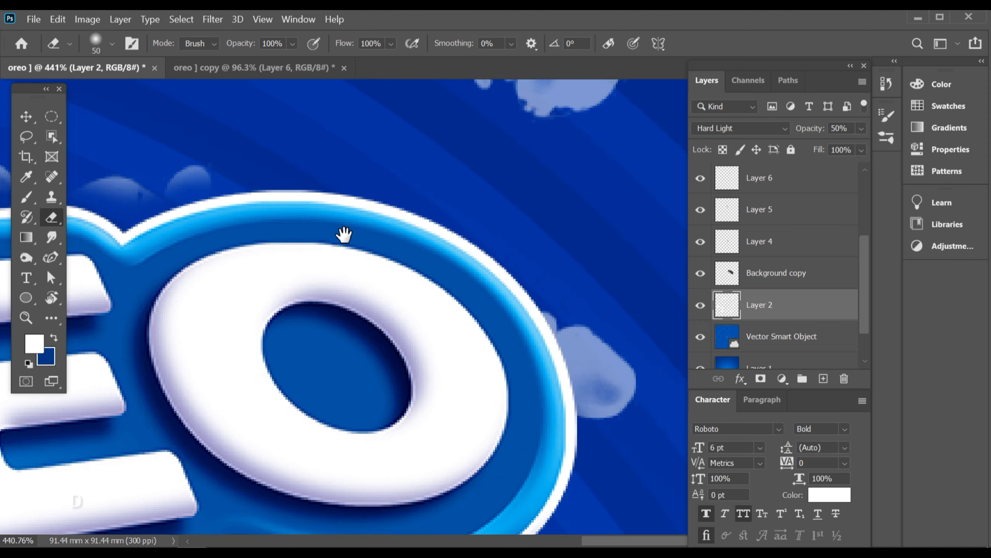
{"action": "mouse_move", "coordinate": [501, 333]}
{"action": "left_mouse_down"}
{"action": "mouse_move", "coordinate": [527, 358]}
{"action": "mouse_move", "coordinate": [513, 414]}
{"action": "mouse_move", "coordinate": [516, 386]}
{"action": "mouse_move", "coordinate": [559, 413]}
{"action": "mouse_move", "coordinate": [543, 352]}
{"action": "mouse_move", "coordinate": [562, 324]}
{"action": "left_mouse_up"}
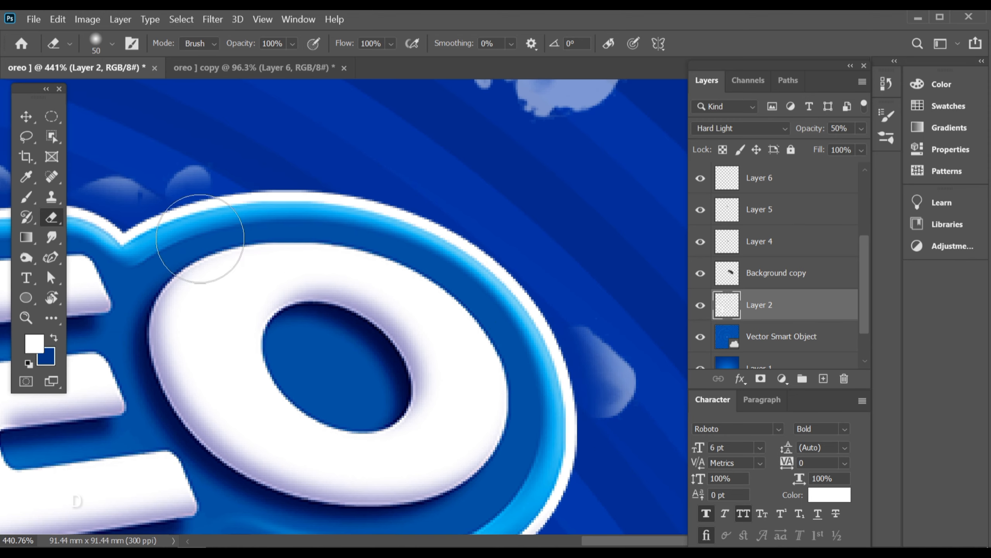
Fade the Layer 2 bubbles touching the logo's lower edge beneath the E and check the rest of the outline
{"action": "mouse_move", "coordinate": [374, 268]}
{"action": "left_mouse_down"}
{"action": "mouse_move", "coordinate": [433, 214]}
{"action": "mouse_move", "coordinate": [441, 271]}
{"action": "mouse_move", "coordinate": [362, 220]}
{"action": "left_mouse_up"}
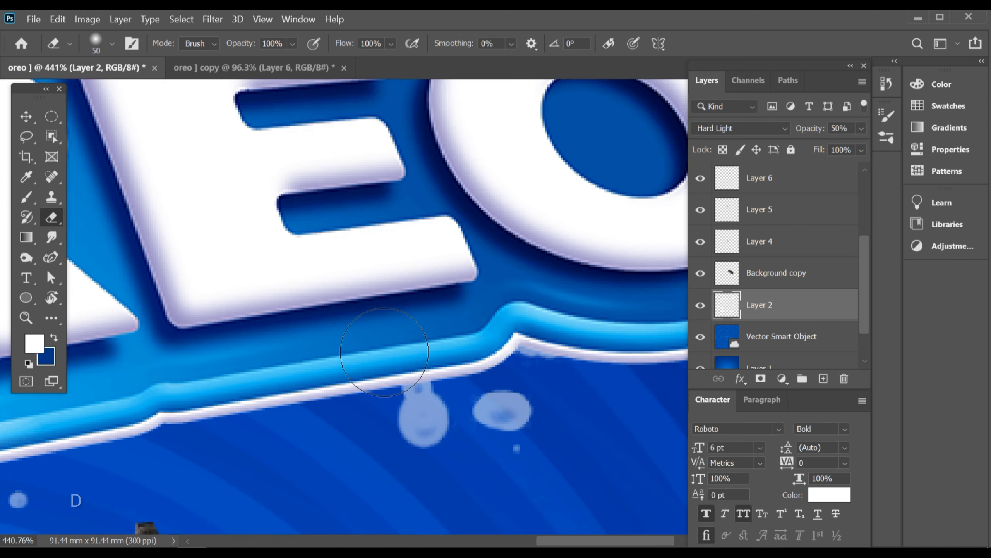
{"action": "mouse_move", "coordinate": [380, 352]}
{"action": "left_mouse_down"}
{"action": "mouse_move", "coordinate": [458, 358]}
{"action": "mouse_move", "coordinate": [377, 352]}
{"action": "mouse_move", "coordinate": [524, 334]}
{"action": "mouse_move", "coordinate": [583, 339]}
{"action": "left_mouse_up"}
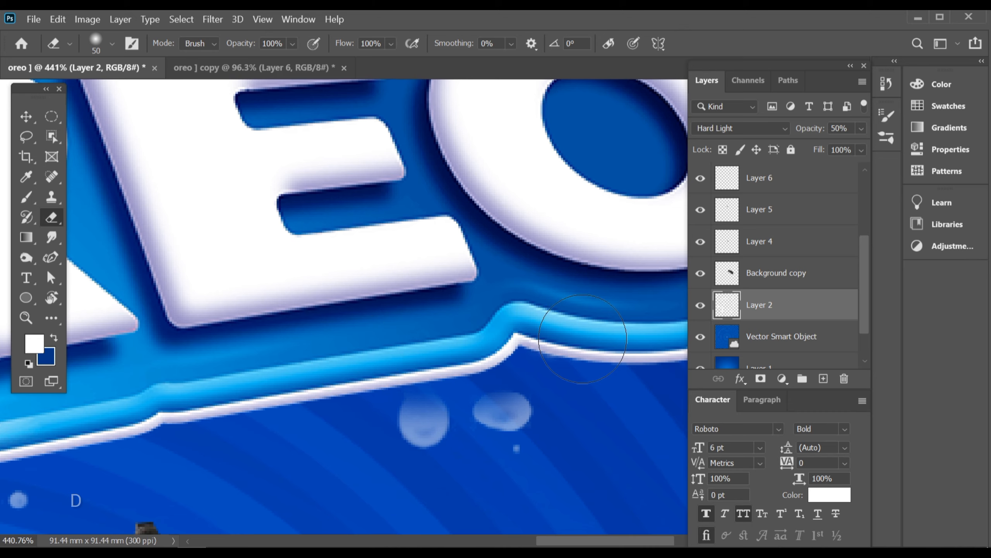
{"action": "left_click_drag", "start_coordinate": [366, 369], "coordinate": [398, 347]}
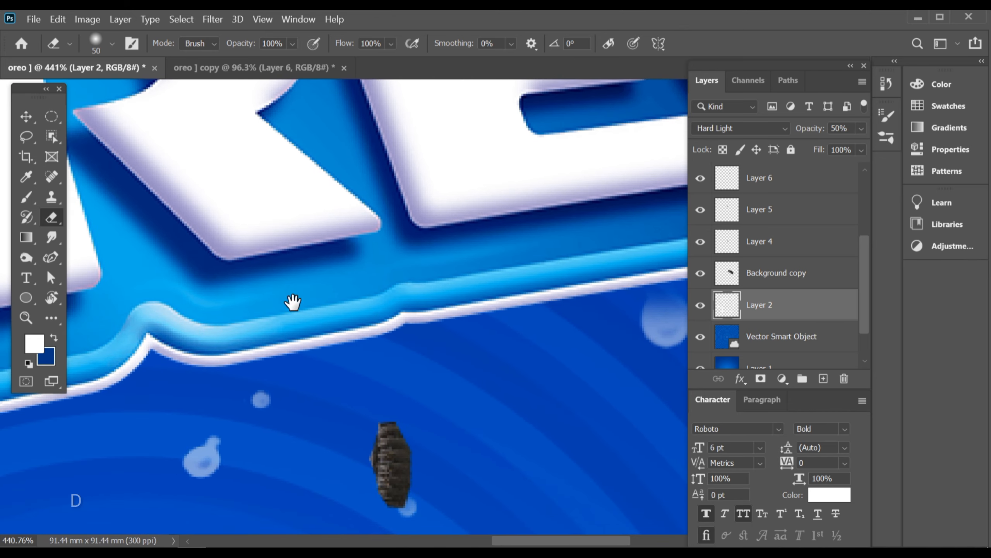
{"action": "mouse_move", "coordinate": [293, 301]}
{"action": "left_mouse_down"}
{"action": "mouse_move", "coordinate": [385, 321]}
{"action": "mouse_move", "coordinate": [339, 306]}
{"action": "mouse_move", "coordinate": [433, 264]}
{"action": "mouse_move", "coordinate": [419, 259]}
{"action": "mouse_move", "coordinate": [301, 281]}
{"action": "mouse_move", "coordinate": [494, 293]}
{"action": "left_mouse_up"}
{"action": "left_click_drag", "start_coordinate": [467, 350], "coordinate": [477, 322]}
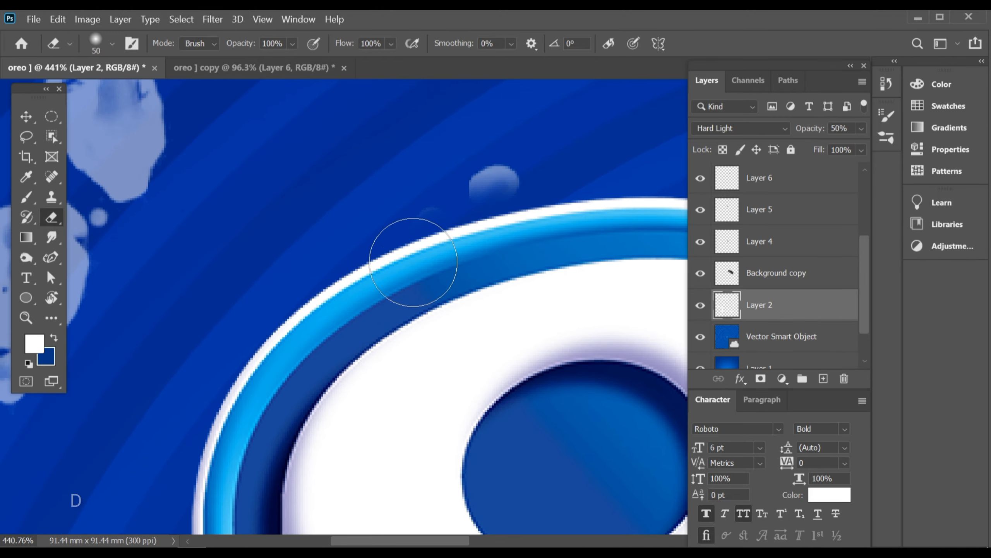
{"action": "left_click_drag", "start_coordinate": [520, 253], "coordinate": [300, 255]}
{"action": "left_click_drag", "start_coordinate": [590, 262], "coordinate": [340, 230]}
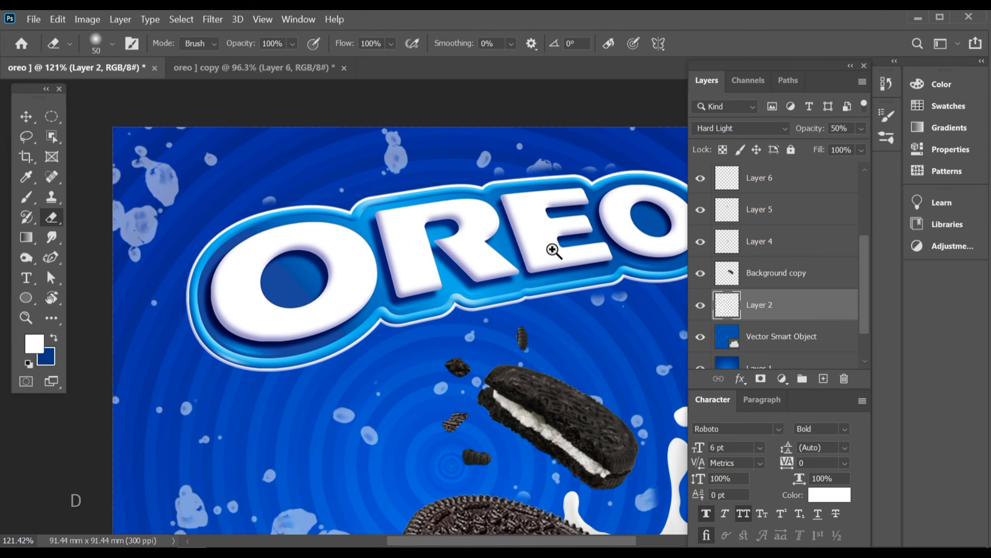
Set the opacity of the bubble layer, Layer 2, to 35%
{"action": "left_click", "coordinate": [549, 251], "text": "ctrl"}
{"action": "key", "text": "ctrl+0"}
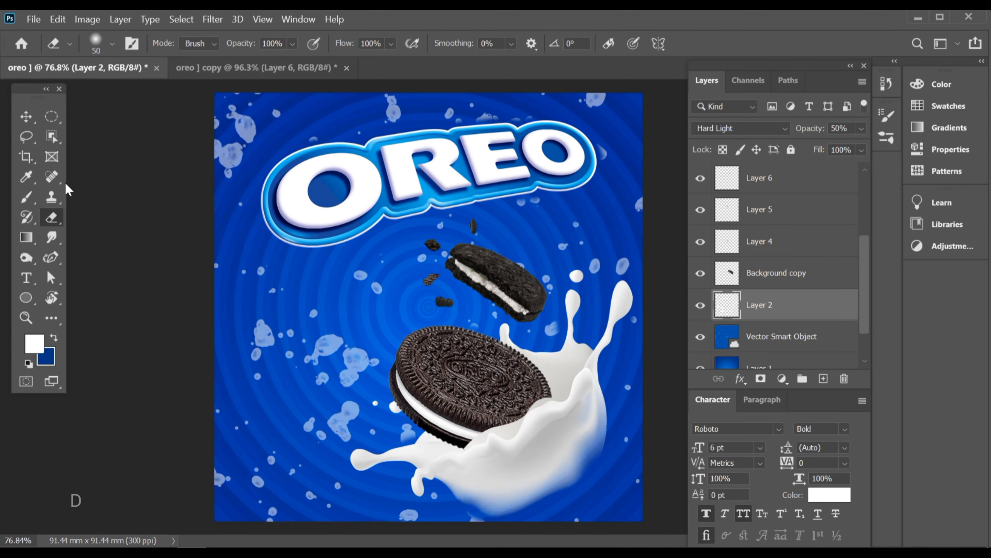
{"action": "left_click", "coordinate": [26, 117]}
{"action": "scroll", "coordinate": [377, 285], "scroll_direction": "down", "scroll_amount": 3}
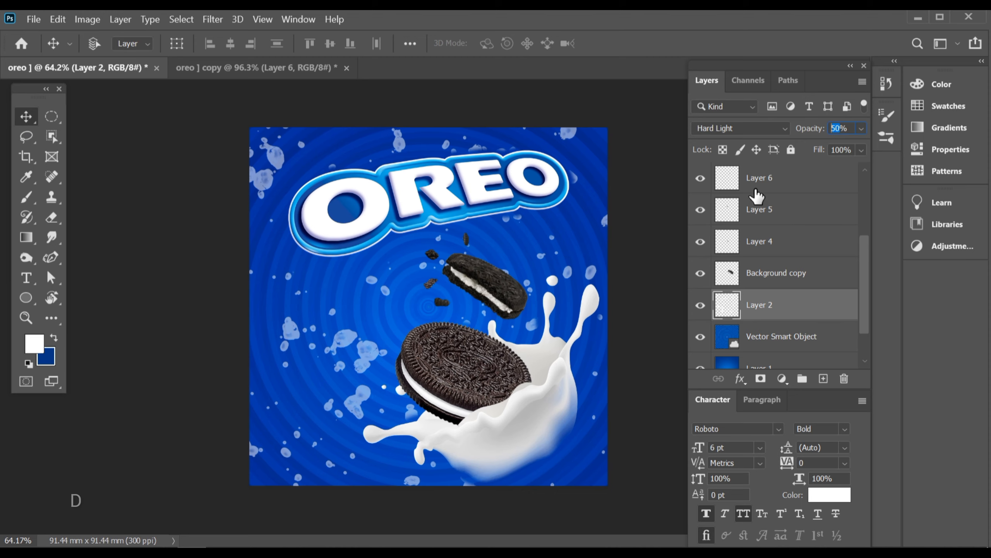
{"action": "type", "text": "35"}
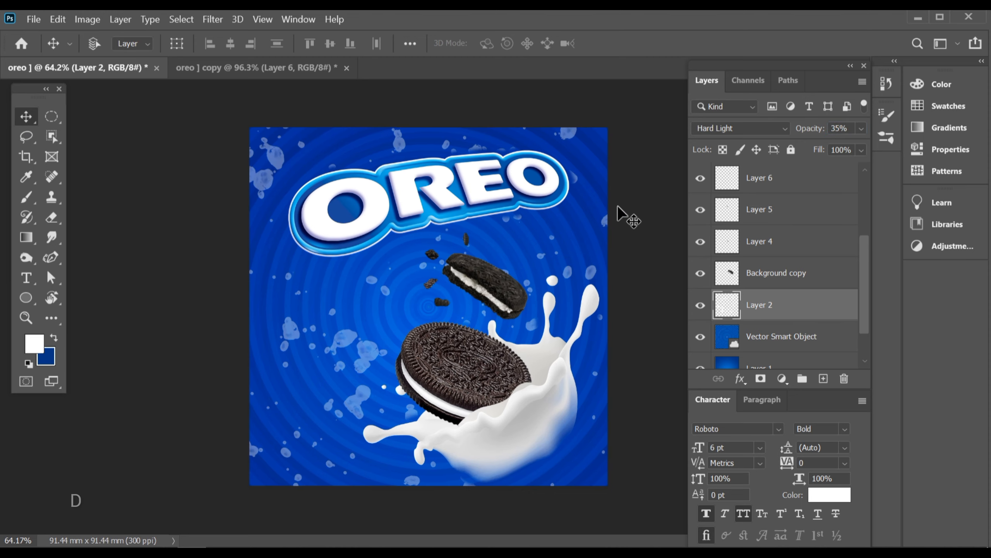
Select the whole cookie and the milk splash together and nudge them slightly to the left
{"action": "key", "text": "ctrl+space"}
{"action": "left_click_drag", "start_coordinate": [484, 283], "coordinate": [494, 335]}
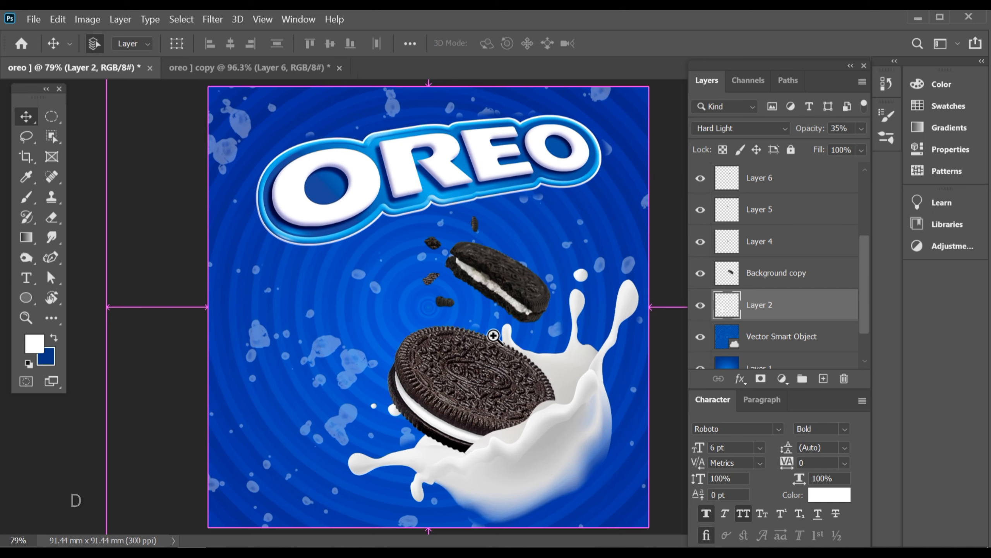
{"action": "left_click", "coordinate": [519, 402], "text": "ctrl"}
{"action": "left_click", "coordinate": [547, 454], "text": "ctrl+shift"}
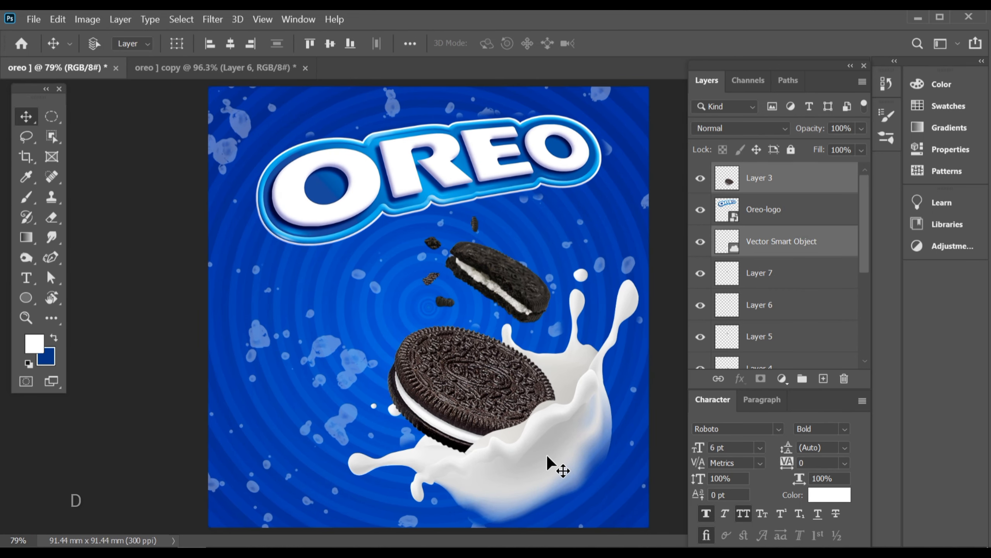
{"action": "key", "text": "shift+Left"}
{"action": "key", "text": "shift+Left"}
{"action": "key", "text": "shift+Left"}
{"action": "key", "text": "shift+Right"}
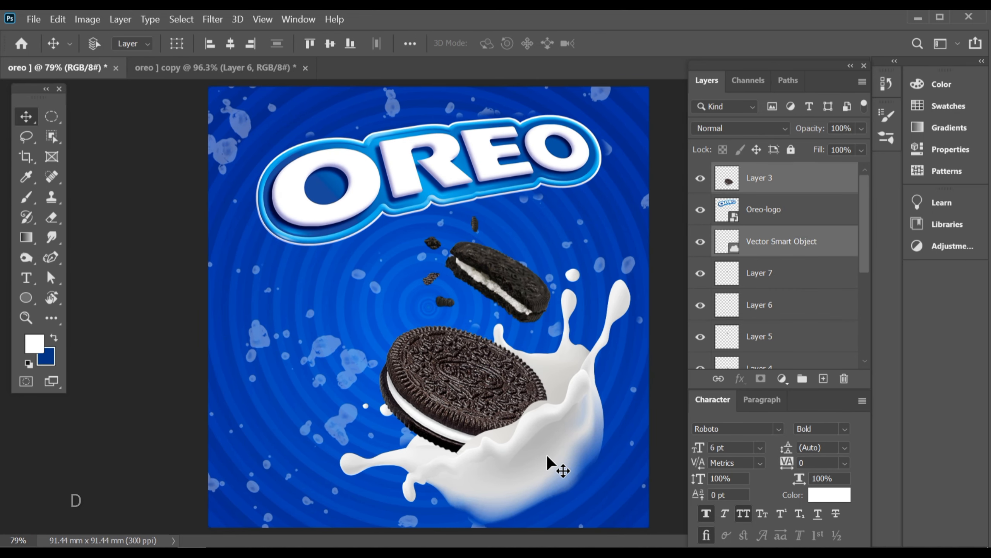
Select the bitten cookie and nudge it slightly to the left, closer to the crumbs
{"action": "key", "text": "ctrl+space"}
{"action": "left_click_drag", "start_coordinate": [540, 295], "coordinate": [560, 287]}
{"action": "left_click", "coordinate": [560, 288], "text": "ctrl"}
{"action": "key", "text": "shift+Down"}
{"action": "key", "text": "shift+Down"}
{"action": "key", "text": "shift+Up"}
{"action": "key", "text": "shift+Left"}
{"action": "key", "text": "shift+Up"}
Fine-tune the vertical position of the Layer 5 crumb beside the bitten cookie's upper end with small nudges
{"action": "key", "text": "ctrl+space"}
{"action": "left_click_drag", "start_coordinate": [503, 252], "coordinate": [527, 252]}
{"action": "left_click", "coordinate": [399, 212], "text": "ctrl"}
{"action": "key", "text": "shift+Up"}
{"action": "key", "text": "Down"}
{"action": "key", "text": "Down"}
{"action": "key", "text": "Down"}
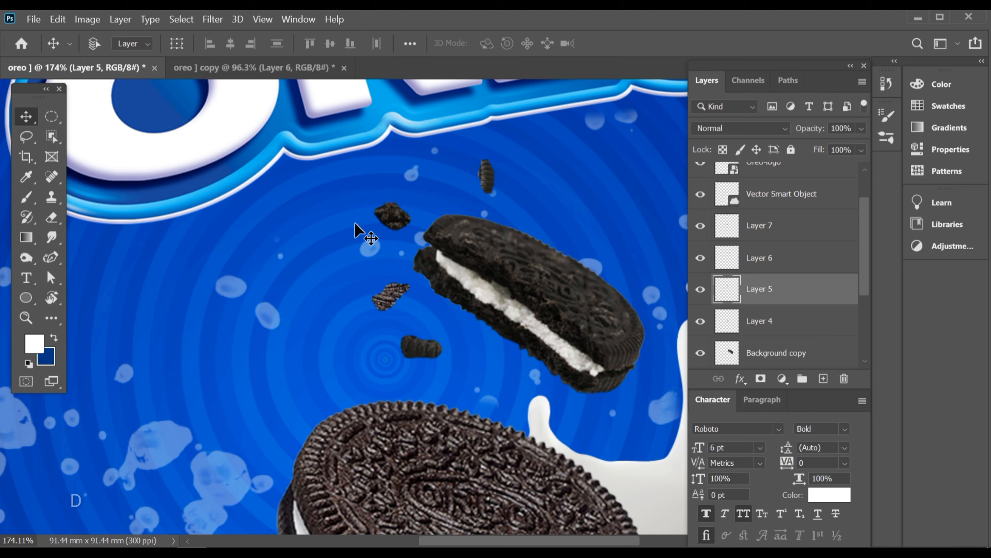
Move the Layer 6 crumb above the bitten cookie to the left and slightly down, closer to the other crumbs
{"action": "left_click", "coordinate": [490, 177], "text": "ctrl"}
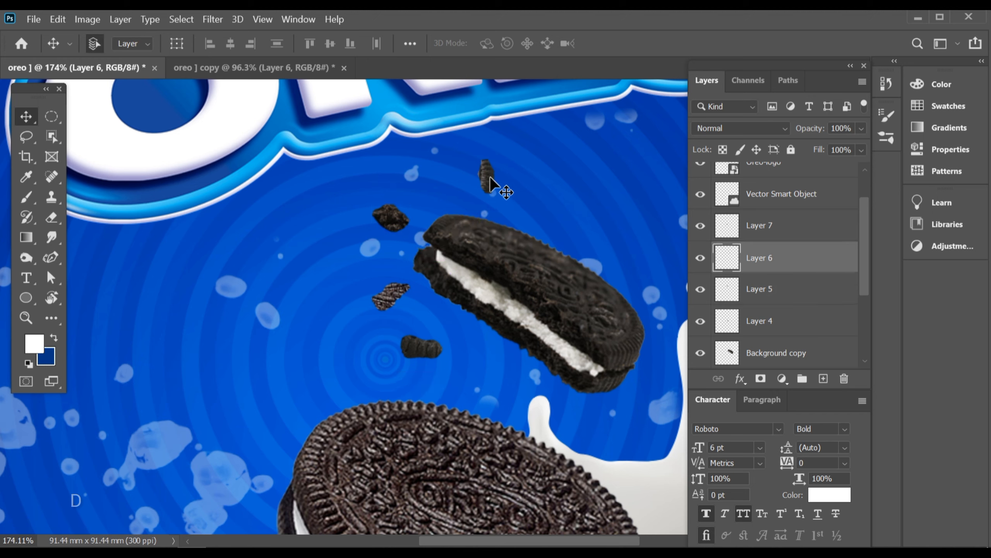
{"action": "key", "text": "shift+Left"}
{"action": "key", "text": "shift+Left"}
{"action": "key", "text": "shift+Down"}
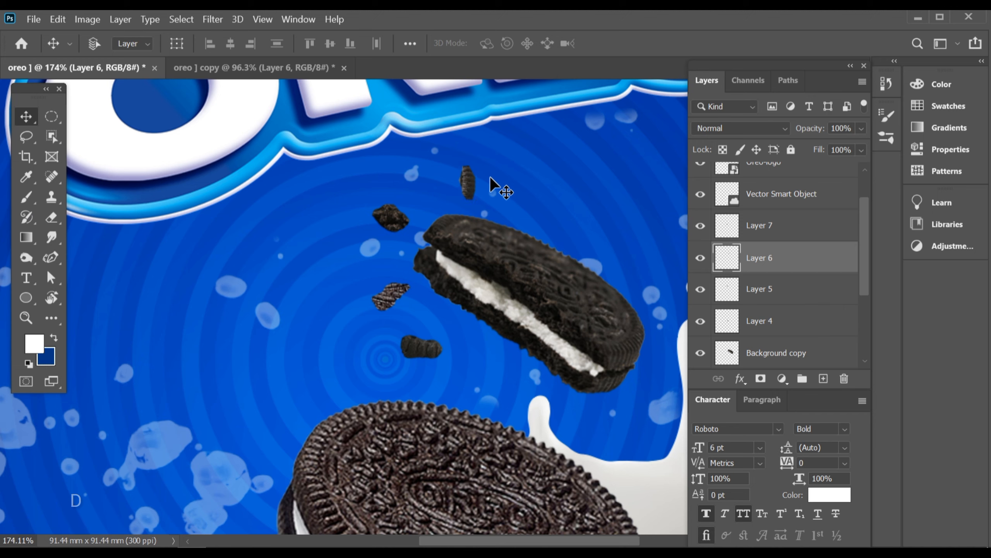
Rotate the Layer 6 crumb above the bitten cookie slightly clockwise
{"action": "key", "text": "ctrl+t"}
{"action": "left_click_drag", "start_coordinate": [488, 220], "coordinate": [468, 226]}
{"action": "left_click", "coordinate": [729, 50]}
{"action": "scroll", "coordinate": [474, 286], "scroll_direction": "up", "scroll_amount": 2}
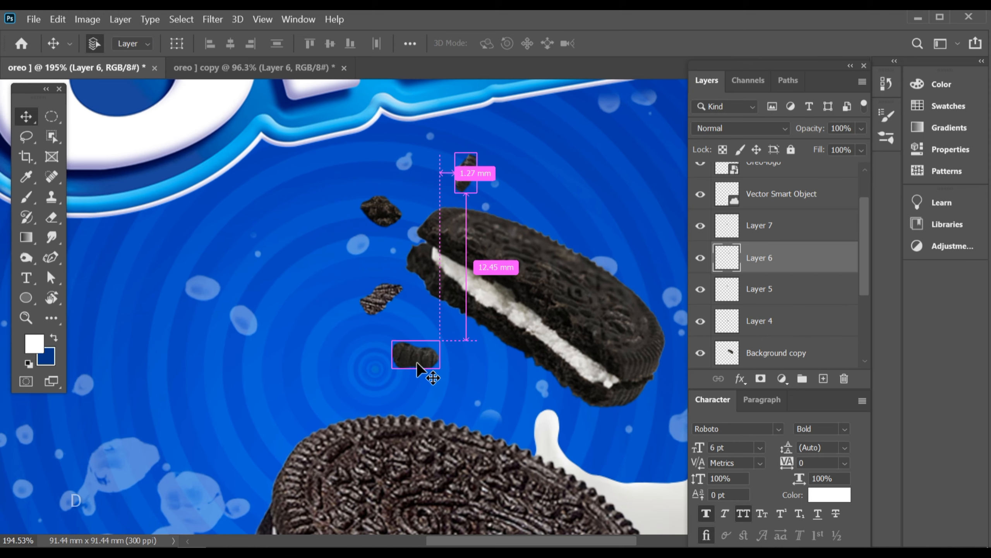
Move the Layer 4 crumb below the others closer to the bitten cookie and rotate it -41.16°
{"action": "left_click", "coordinate": [417, 362], "text": "ctrl"}
{"action": "left_click_drag", "start_coordinate": [416, 361], "coordinate": [446, 360]}
{"action": "key", "text": "ctrl+t"}
{"action": "left_click_drag", "start_coordinate": [405, 386], "coordinate": [463, 402]}
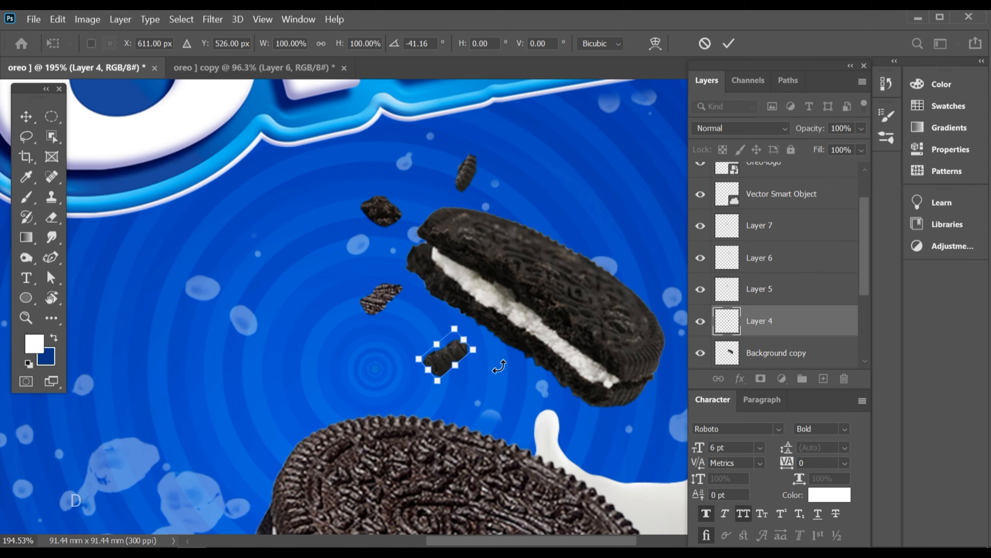
{"action": "left_click", "coordinate": [729, 44]}
Nudge the Layer 7 crumb beside the bitten cookie slightly down
{"action": "left_click", "coordinate": [377, 295], "text": "ctrl"}
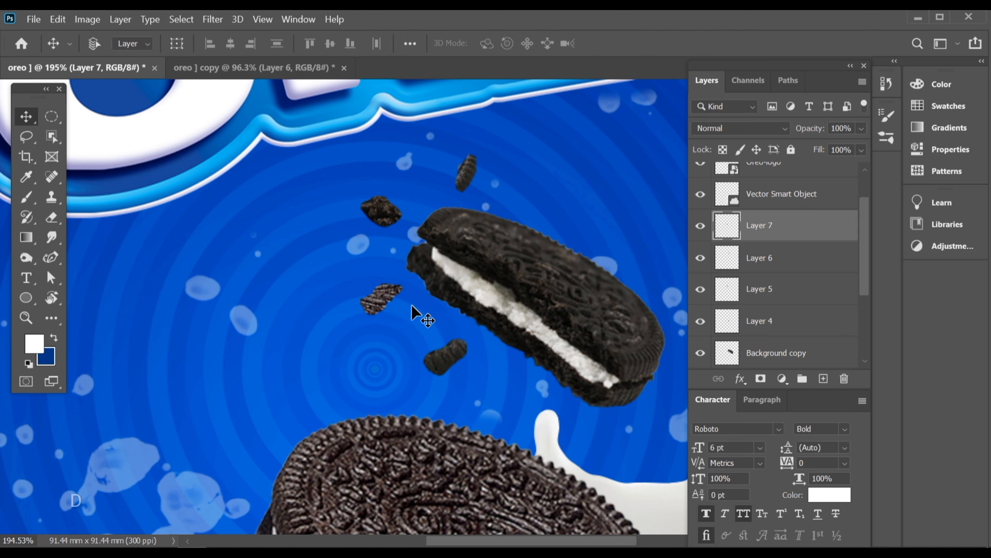
{"action": "key", "text": "Down"}
{"action": "key", "text": "Down"}
{"action": "key", "text": "Down"}
{"action": "key", "text": "Down"}
{"action": "key", "text": "Down"}
{"action": "key", "text": "Down"}
{"action": "key", "text": "Down"}
{"action": "key", "text": "Down"}
{"action": "key", "text": "Down"}
{"action": "key", "text": "Down"}
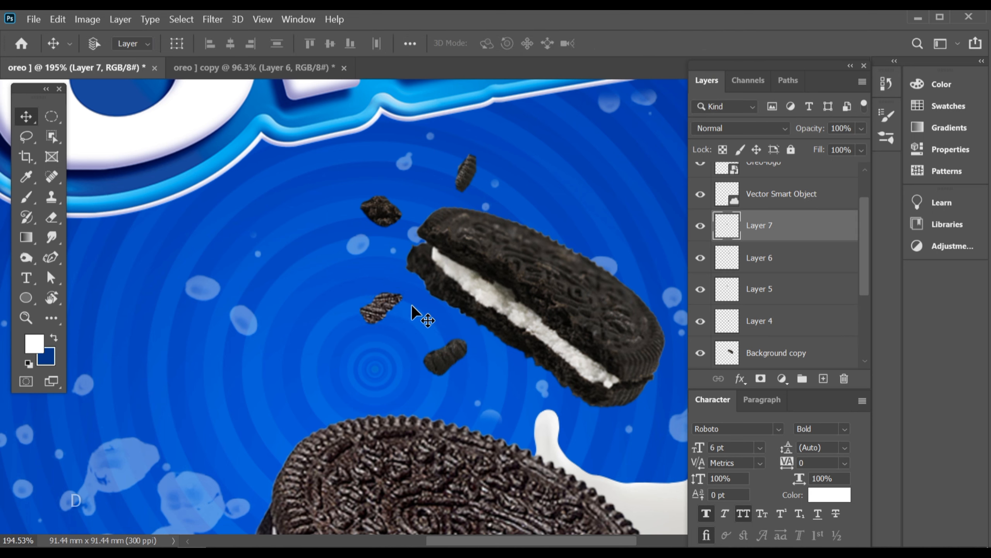
Rotate the Layer 7 crumb slightly clockwise so it lies flatter
{"action": "key", "text": "ctrl+t"}
{"action": "left_click_drag", "start_coordinate": [360, 346], "coordinate": [337, 349]}
{"action": "left_click", "coordinate": [728, 43]}
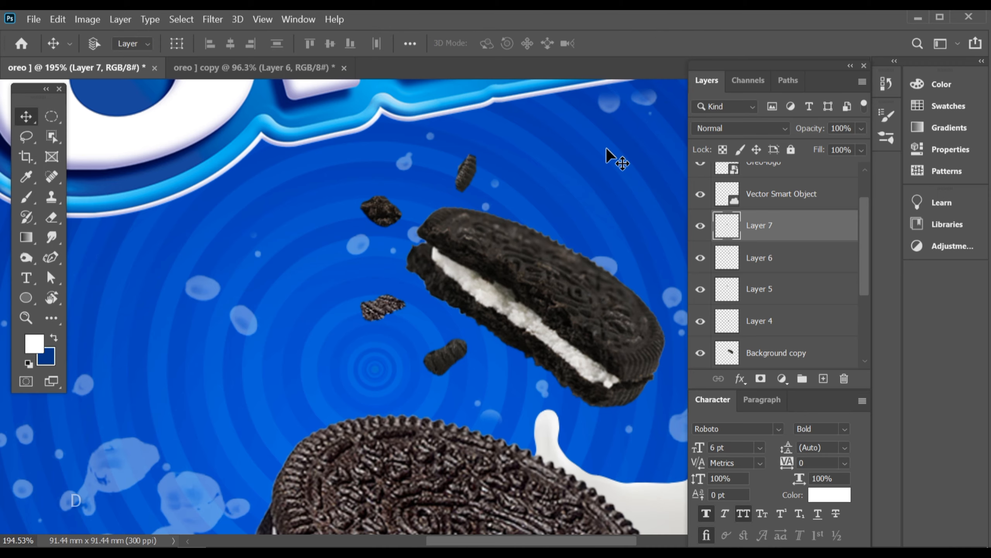
On Layer 2, erase the part of the bubble touching the bitten cookie's upper end with a size 10 Eraser
{"action": "key", "text": "ctrl+0"}
{"action": "left_click_drag", "start_coordinate": [487, 351], "coordinate": [463, 324]}
{"action": "left_click_drag", "start_coordinate": [437, 282], "coordinate": [496, 248]}
{"action": "left_click_drag", "start_coordinate": [495, 248], "coordinate": [484, 271]}
{"action": "scroll", "coordinate": [747, 266], "scroll_direction": "down", "scroll_amount": 4}
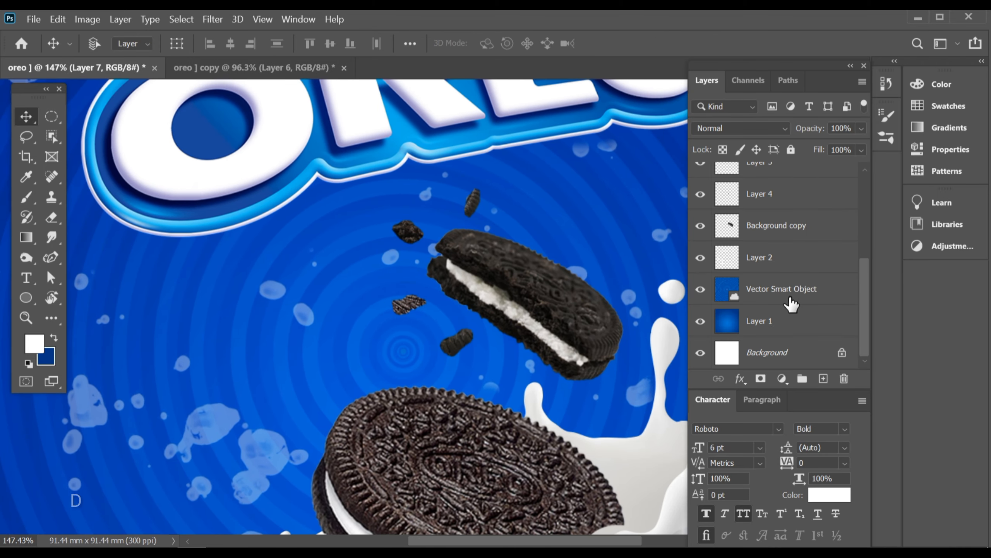
{"action": "left_click", "coordinate": [786, 256]}
{"action": "scroll", "coordinate": [500, 259], "scroll_direction": "up", "scroll_amount": 6}
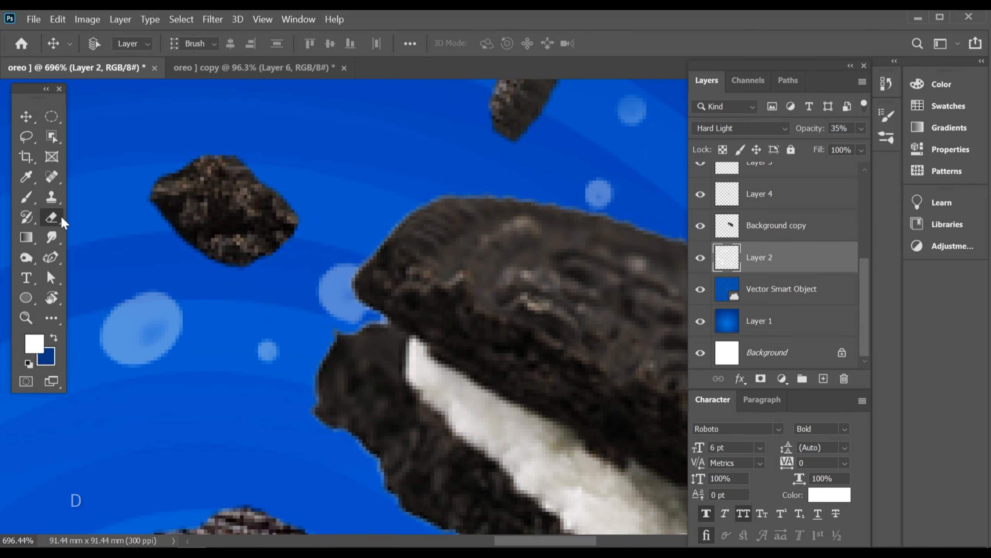
{"action": "left_click", "coordinate": [106, 250]}
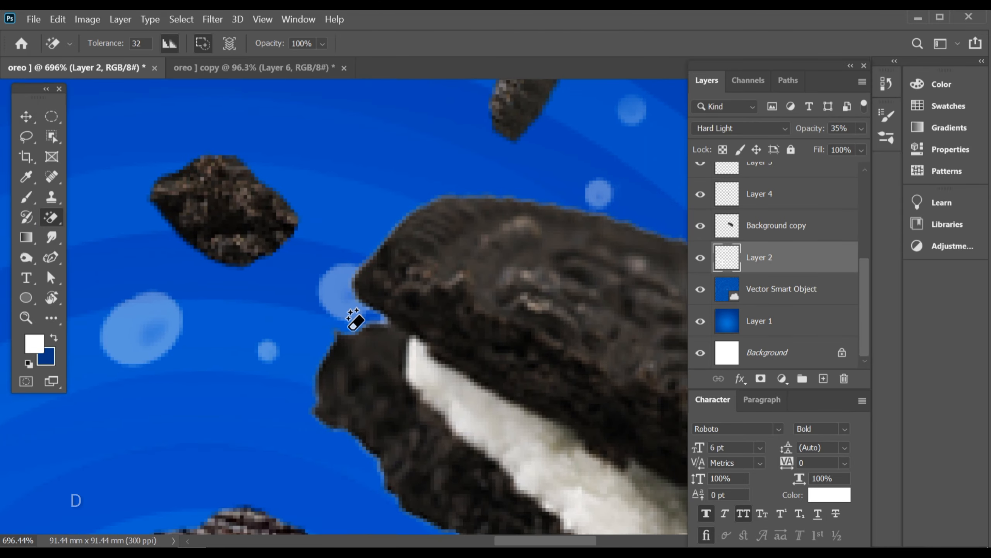
{"action": "right_click", "coordinate": [54, 223]}
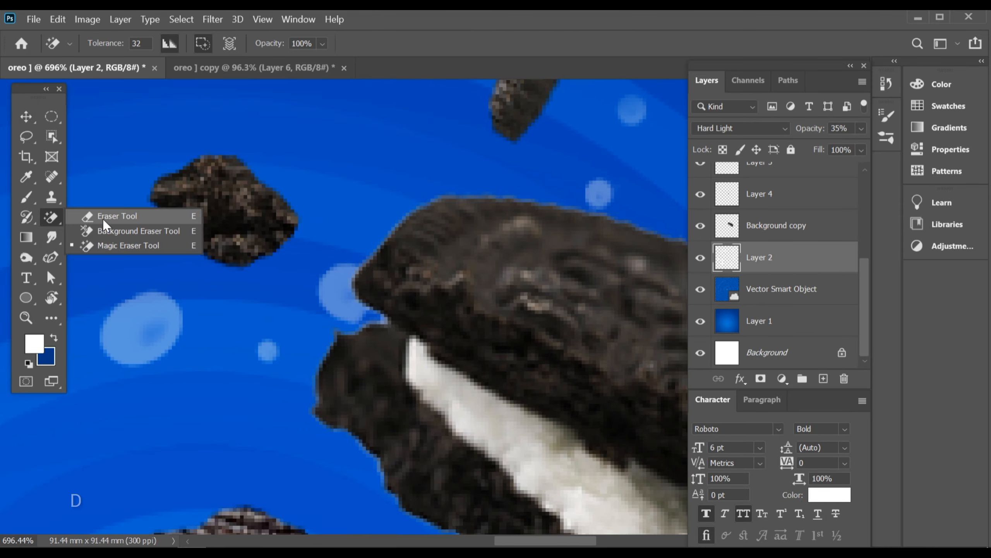
{"action": "left_click", "coordinate": [102, 216]}
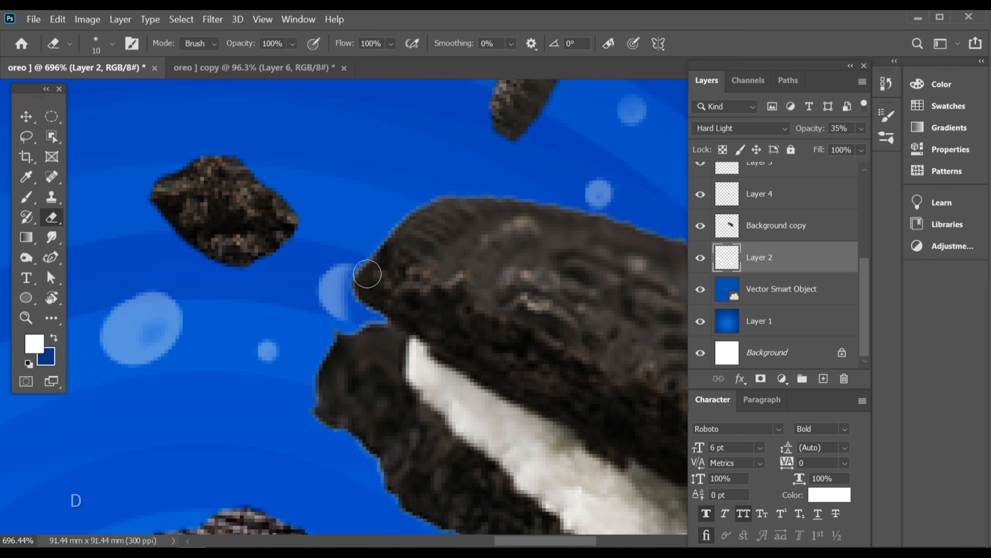
{"action": "left_click_drag", "start_coordinate": [531, 245], "coordinate": [372, 325]}
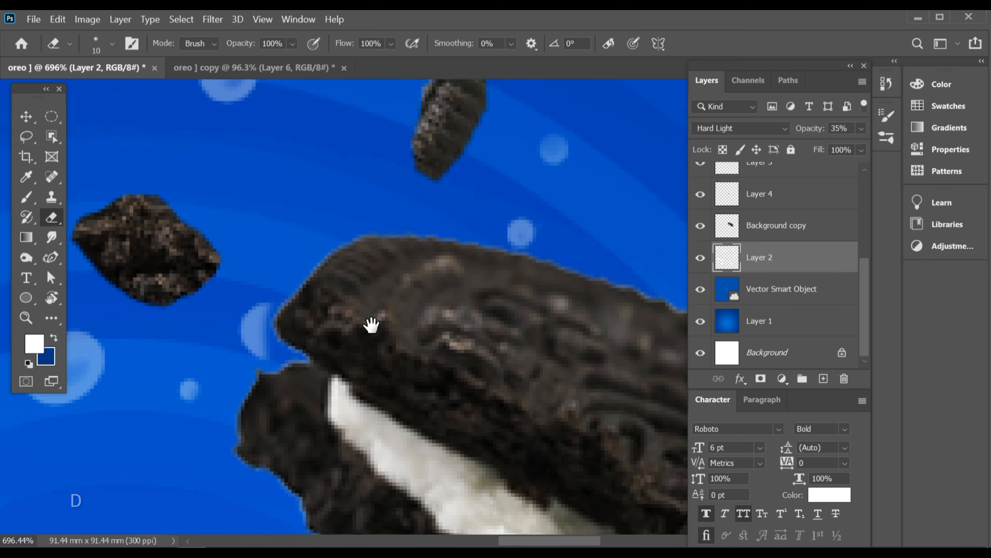
{"action": "left_click_drag", "start_coordinate": [430, 303], "coordinate": [315, 287]}
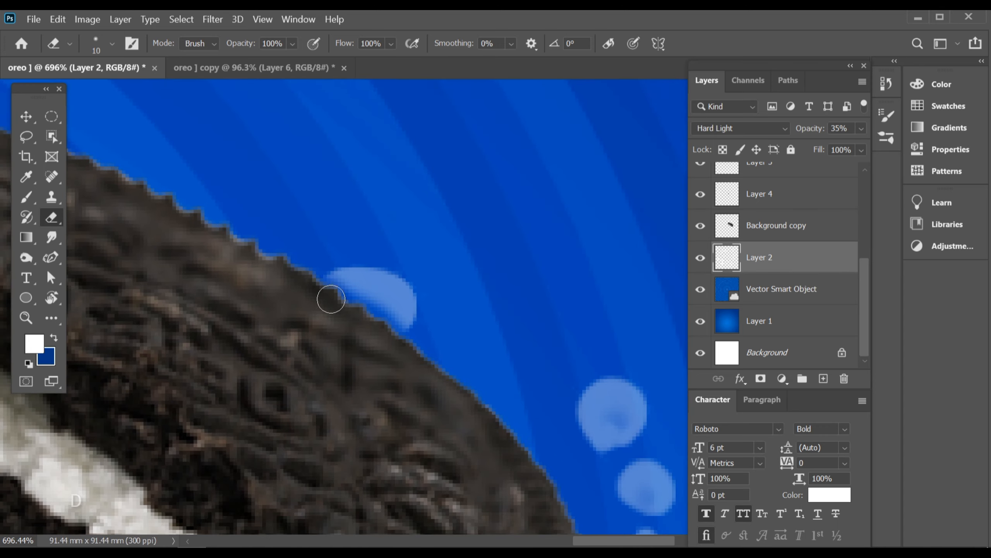
{"action": "left_click_drag", "start_coordinate": [411, 365], "coordinate": [286, 275]}
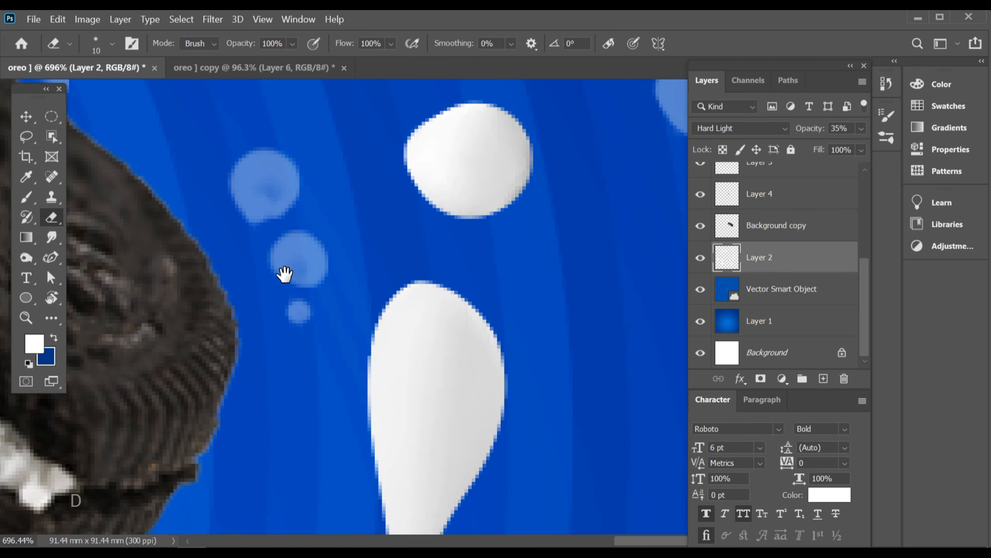
{"action": "mouse_move", "coordinate": [186, 346]}
{"action": "left_mouse_down"}
{"action": "mouse_move", "coordinate": [294, 294]}
{"action": "mouse_move", "coordinate": [369, 281]}
{"action": "mouse_move", "coordinate": [326, 296]}
{"action": "mouse_move", "coordinate": [343, 301]}
{"action": "mouse_move", "coordinate": [350, 328]}
{"action": "mouse_move", "coordinate": [335, 361]}
{"action": "mouse_move", "coordinate": [285, 286]}
{"action": "mouse_move", "coordinate": [302, 327]}
{"action": "left_mouse_up"}
{"action": "mouse_move", "coordinate": [420, 277]}
{"action": "left_mouse_down"}
{"action": "mouse_move", "coordinate": [396, 316]}
{"action": "mouse_move", "coordinate": [455, 282]}
{"action": "left_mouse_up"}
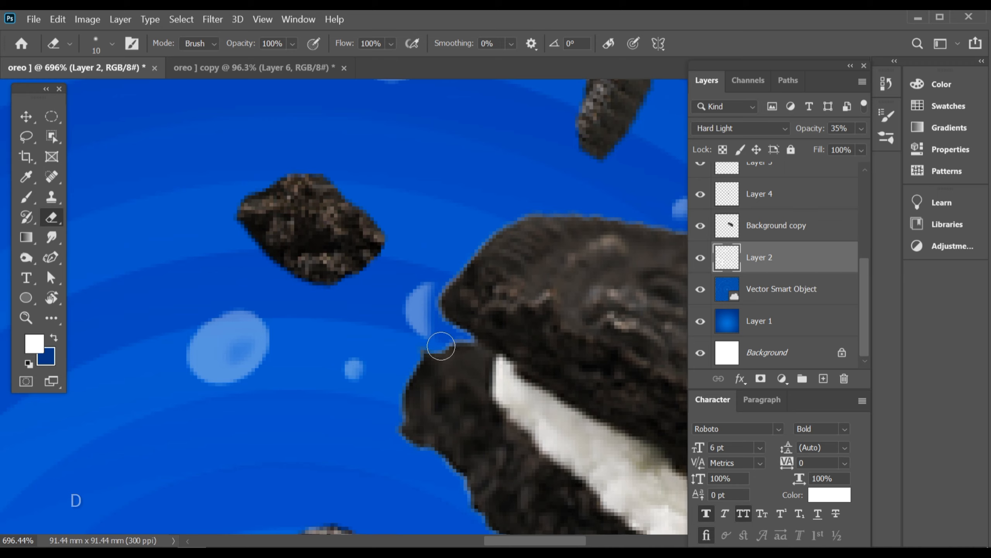
{"action": "left_click_drag", "start_coordinate": [416, 271], "coordinate": [395, 214]}
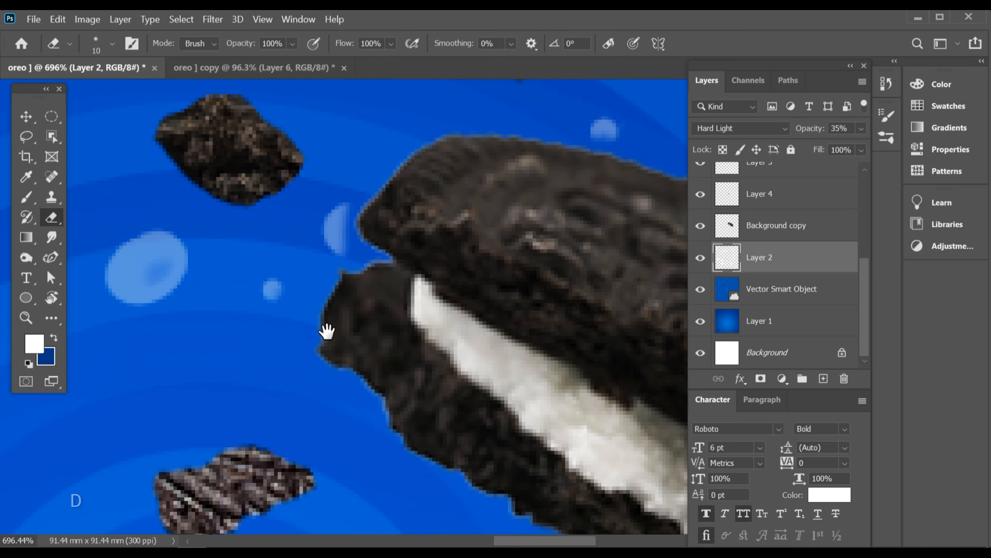
Fade the Layer 2 bubbles beneath the whole cookie's lower edge with a soft size 20 Eraser
{"action": "left_click_drag", "start_coordinate": [326, 357], "coordinate": [341, 91]}
{"action": "left_click_drag", "start_coordinate": [408, 328], "coordinate": [272, 173]}
{"action": "left_click_drag", "start_coordinate": [490, 292], "coordinate": [391, 293]}
{"action": "left_click_drag", "start_coordinate": [482, 327], "coordinate": [466, 407]}
{"action": "left_click_drag", "start_coordinate": [414, 449], "coordinate": [334, 291]}
{"action": "left_click_drag", "start_coordinate": [383, 370], "coordinate": [454, 357]}
{"action": "left_click_drag", "start_coordinate": [404, 324], "coordinate": [384, 253]}
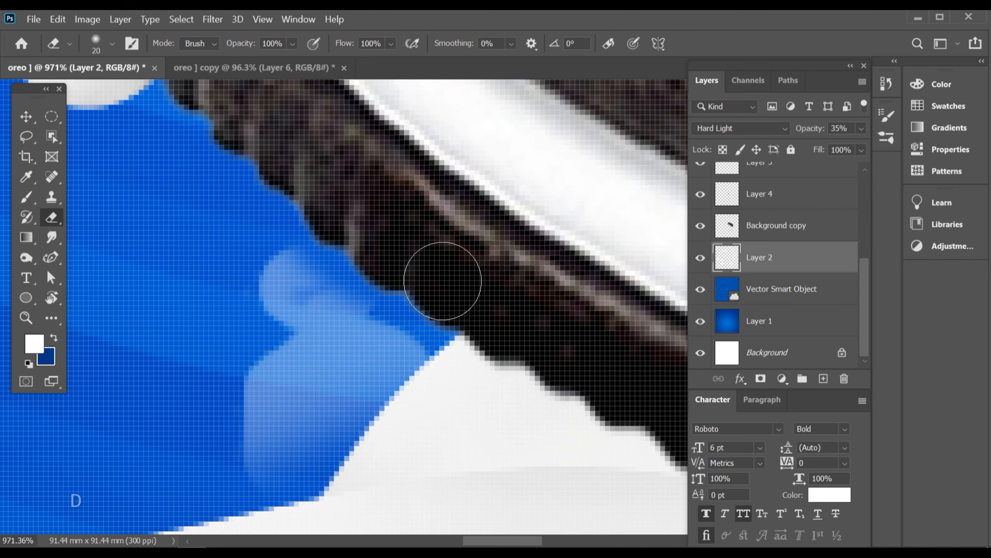
{"action": "left_click_drag", "start_coordinate": [412, 275], "coordinate": [312, 187]}
{"action": "left_click_drag", "start_coordinate": [312, 187], "coordinate": [438, 292]}
{"action": "left_click_drag", "start_coordinate": [406, 256], "coordinate": [429, 275]}
{"action": "left_click_drag", "start_coordinate": [409, 280], "coordinate": [424, 349]}
Fade the lower part of the bubble along the whole cookie's upper edge, near the milk splash
{"action": "left_click_drag", "start_coordinate": [412, 125], "coordinate": [419, 330]}
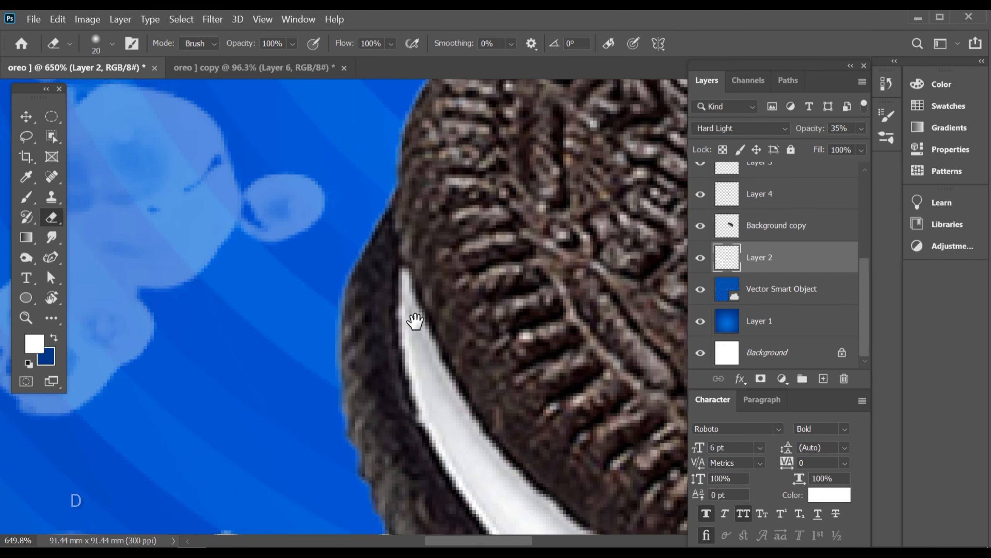
{"action": "left_click_drag", "start_coordinate": [396, 183], "coordinate": [393, 352]}
{"action": "left_click_drag", "start_coordinate": [507, 178], "coordinate": [336, 354]}
{"action": "left_click_drag", "start_coordinate": [555, 320], "coordinate": [348, 323]}
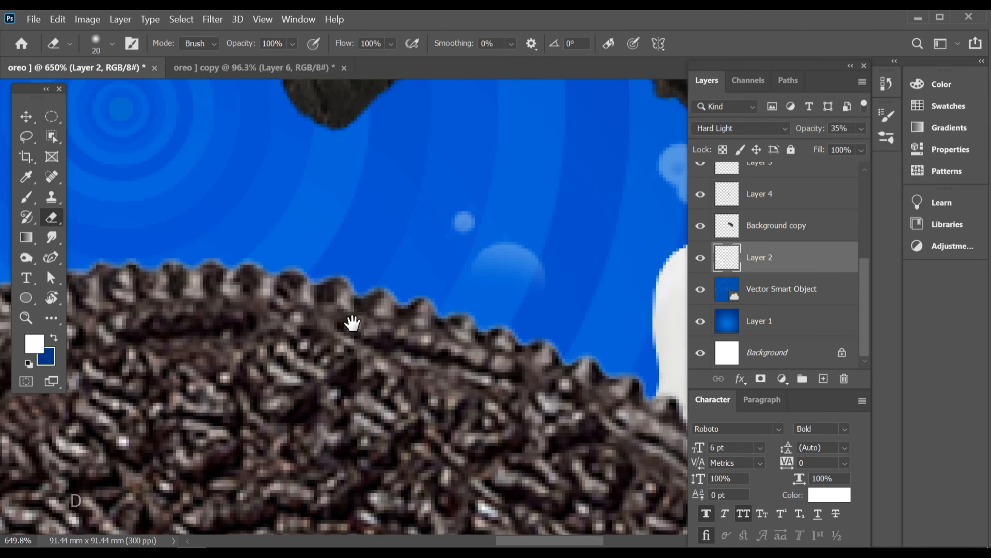
{"action": "left_click_drag", "start_coordinate": [562, 394], "coordinate": [309, 279]}
{"action": "left_click_drag", "start_coordinate": [527, 371], "coordinate": [311, 280]}
{"action": "left_click_drag", "start_coordinate": [474, 256], "coordinate": [457, 254]}
{"action": "key", "text": "ctrl+0"}
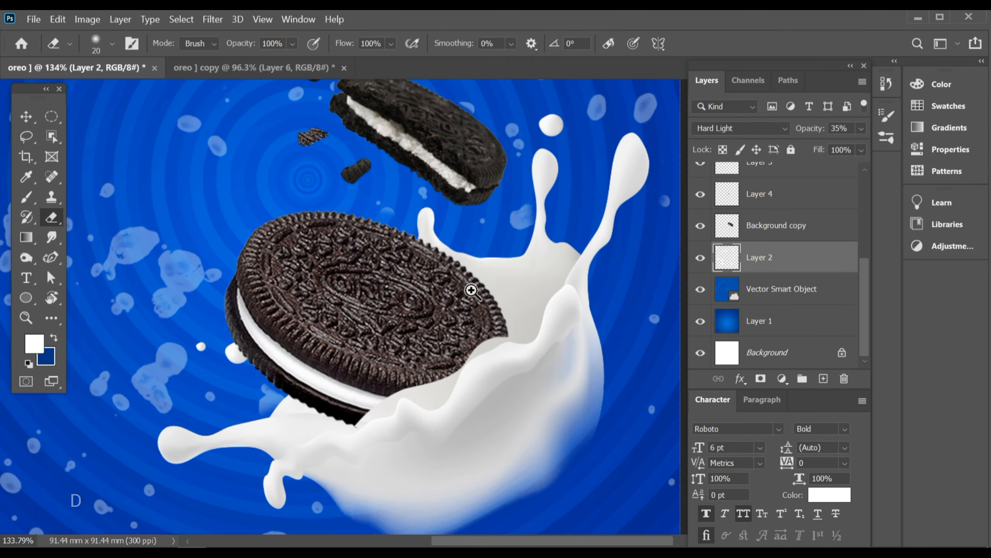
{"action": "scroll", "coordinate": [502, 264], "scroll_direction": "down", "scroll_amount": 1}
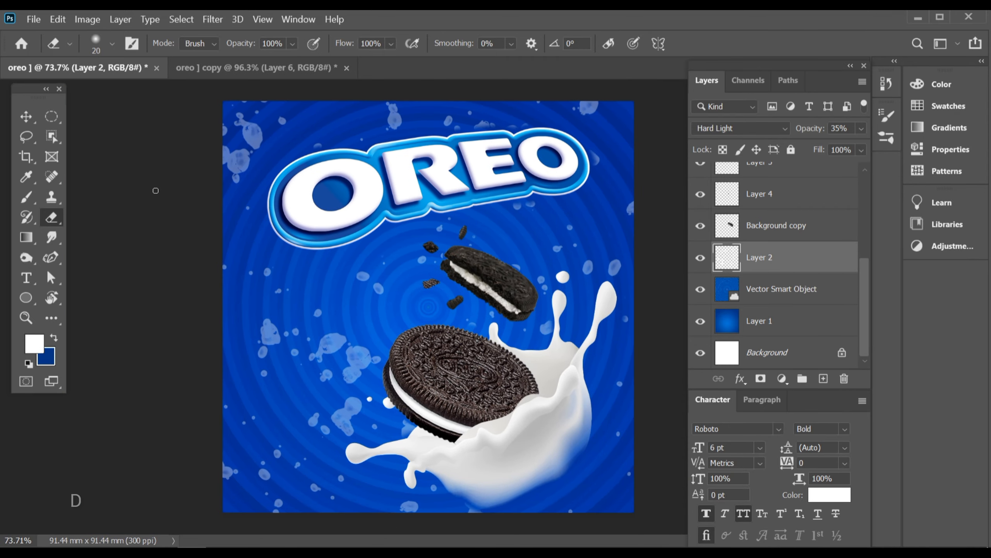
{"action": "left_click", "coordinate": [34, 113]}
{"action": "left_click_drag", "start_coordinate": [241, 238], "coordinate": [243, 245]}
{"action": "key", "text": "ctrl+z"}
Set the opacity of the concentric-rings Vector Smart Object above Layer 1 to 40%
{"action": "left_click", "coordinate": [462, 397], "text": "ctrl"}
{"action": "left_click", "coordinate": [781, 289]}
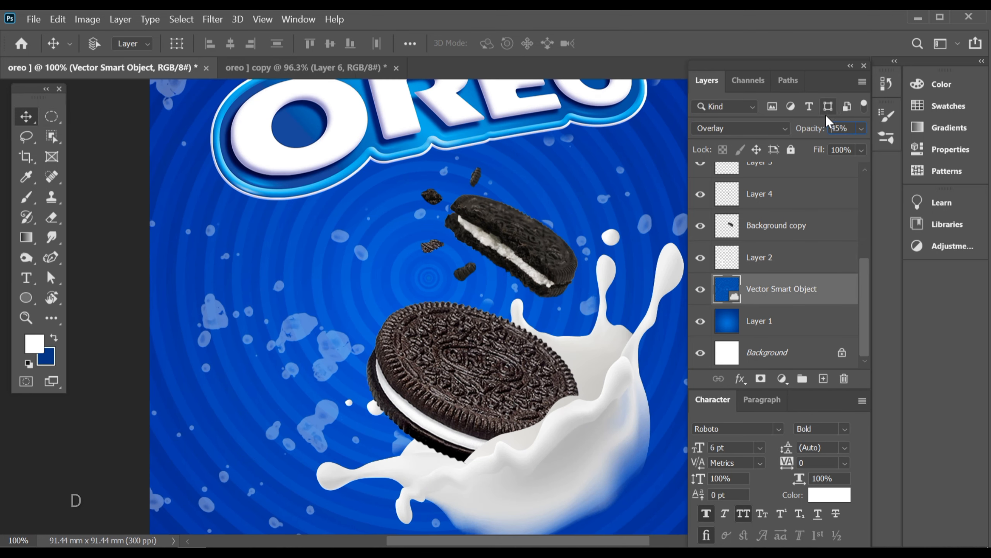
{"action": "type", "text": "0"}
{"action": "key", "text": "ctrl+0"}
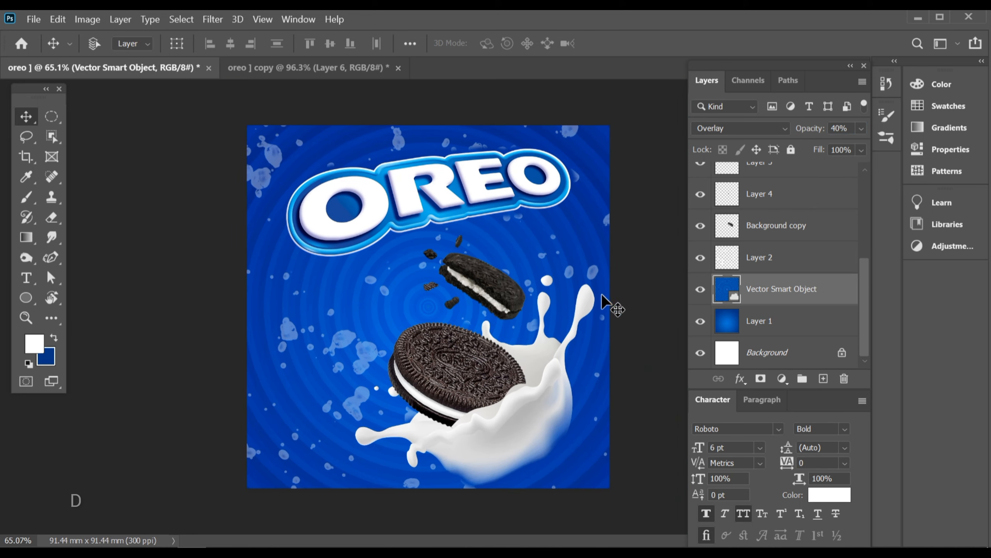
Select the Oreo logo without the Background layer and try nudging it up and back down in large increments
{"action": "left_click", "coordinate": [526, 363], "text": "ctrl"}
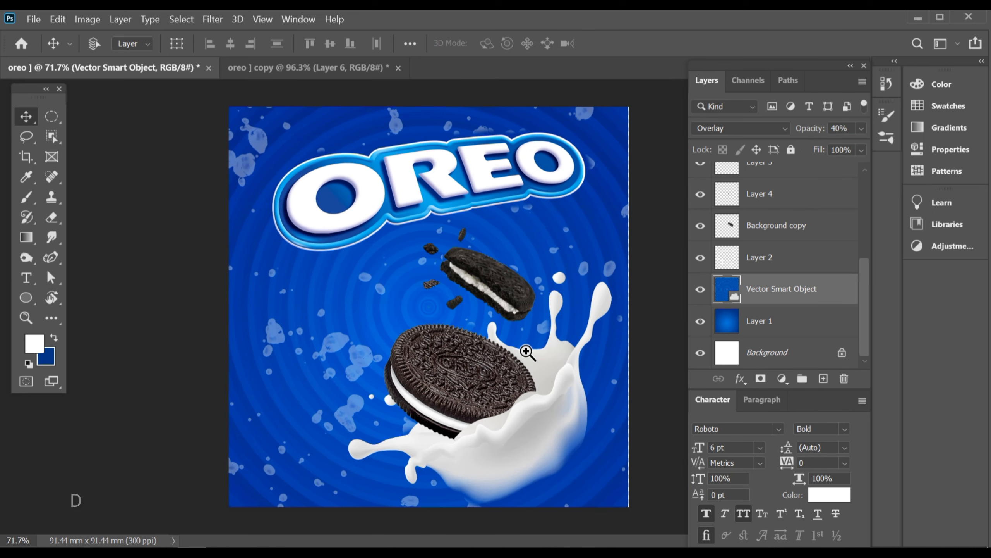
{"action": "left_click", "coordinate": [531, 342], "text": "ctrl"}
{"action": "left_click", "coordinate": [500, 177], "text": "ctrl"}
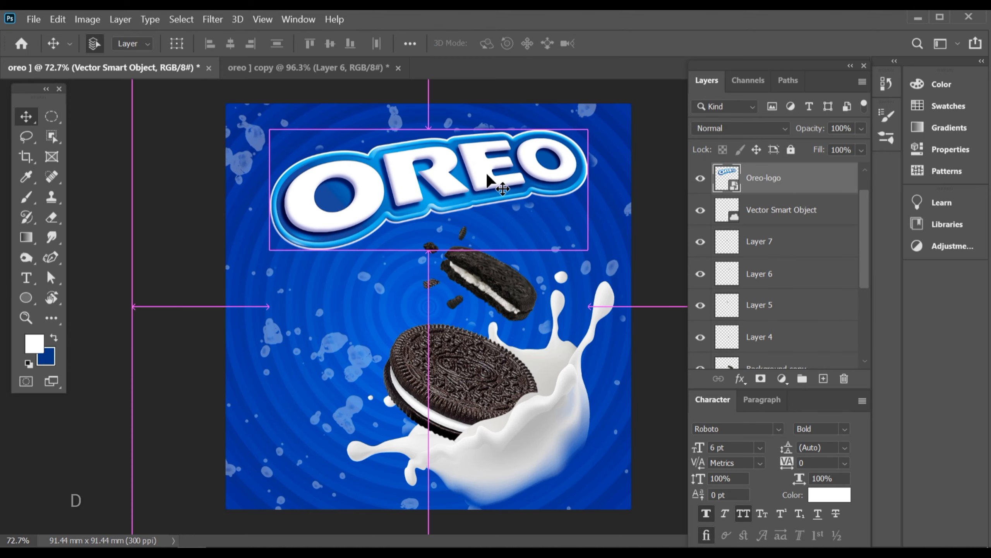
{"action": "scroll", "coordinate": [797, 272], "scroll_direction": "down", "scroll_amount": 4}
{"action": "left_click", "coordinate": [795, 356]}
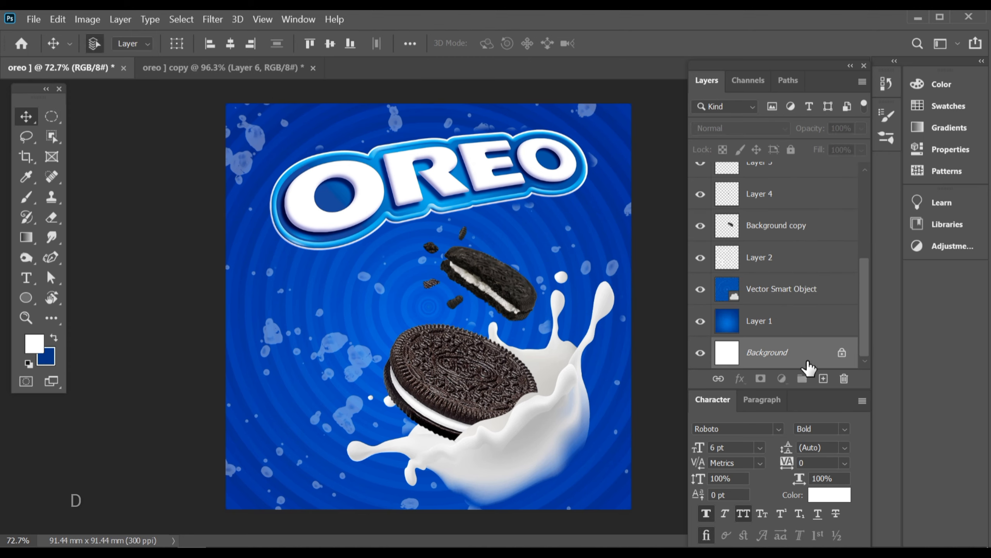
{"action": "left_click", "coordinate": [808, 362], "text": "ctrl"}
{"action": "key", "text": "shift+Up"}
{"action": "key", "text": "shift+Up"}
{"action": "key", "text": "shift+Down"}
{"action": "key", "text": "shift+Down"}
Duplicate the Layer 5 crumb and enlarge the copy to about 121%
{"action": "mouse_move", "coordinate": [531, 288]}
{"action": "left_mouse_down"}
{"action": "mouse_move", "coordinate": [517, 280]}
{"action": "mouse_move", "coordinate": [519, 288]}
{"action": "left_mouse_up"}
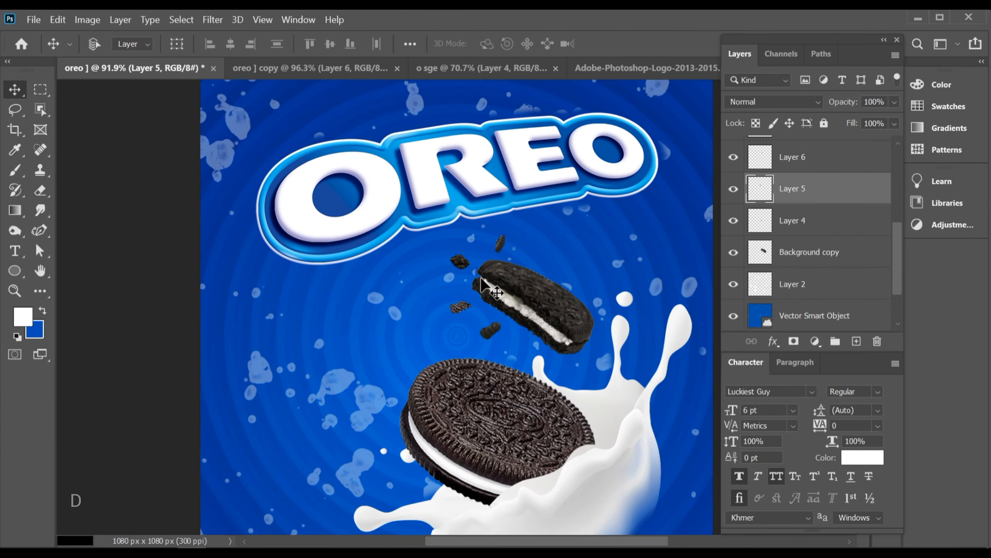
{"action": "left_click_drag", "start_coordinate": [491, 292], "coordinate": [358, 248]}
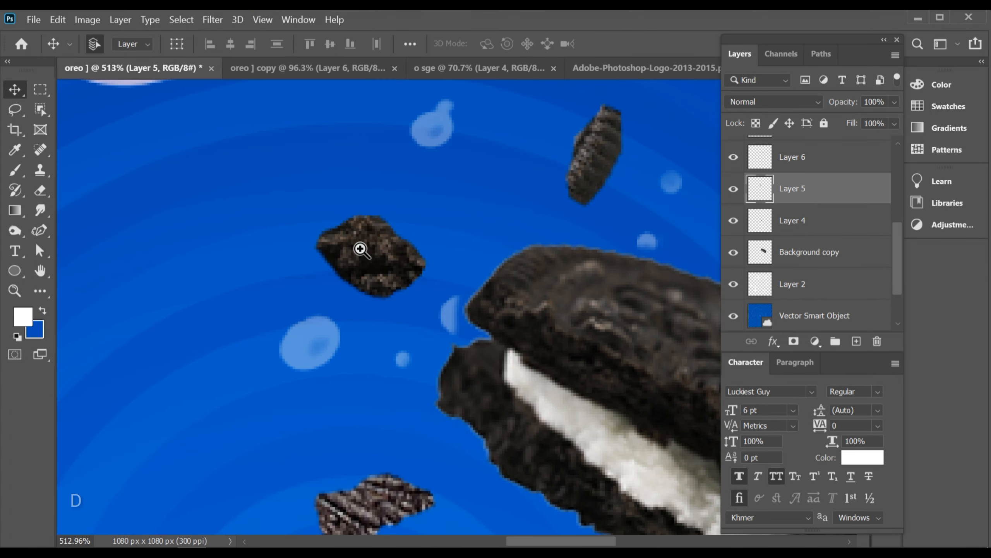
{"action": "scroll", "coordinate": [359, 248], "scroll_direction": "up", "scroll_amount": 3}
{"action": "scroll", "coordinate": [394, 250], "scroll_direction": "up", "scroll_amount": 6}
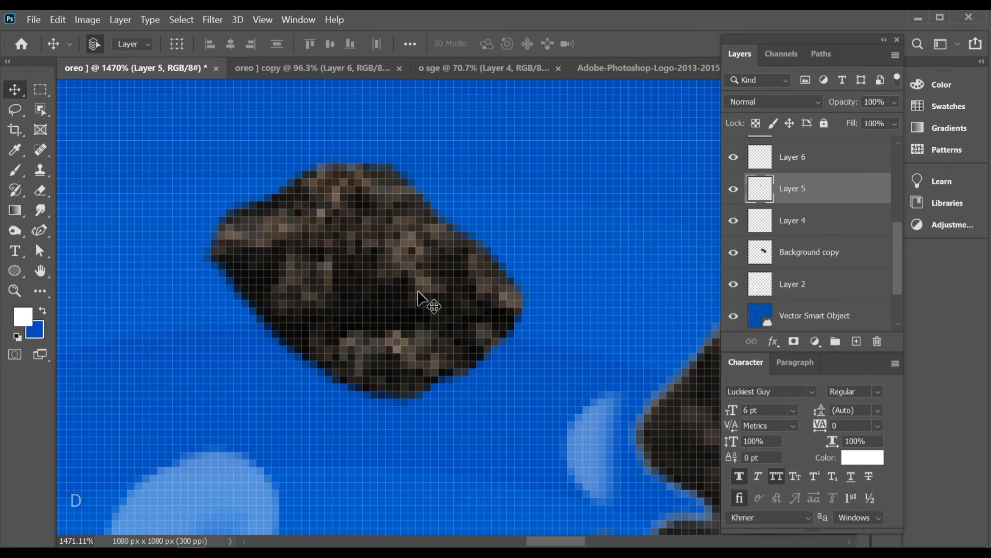
{"action": "key", "text": "ctrl+j"}
{"action": "scroll", "coordinate": [360, 284], "scroll_direction": "up", "scroll_amount": 1}
{"action": "key", "text": "ctrl+t"}
{"action": "left_click_drag", "start_coordinate": [542, 422], "coordinate": [577, 443]}
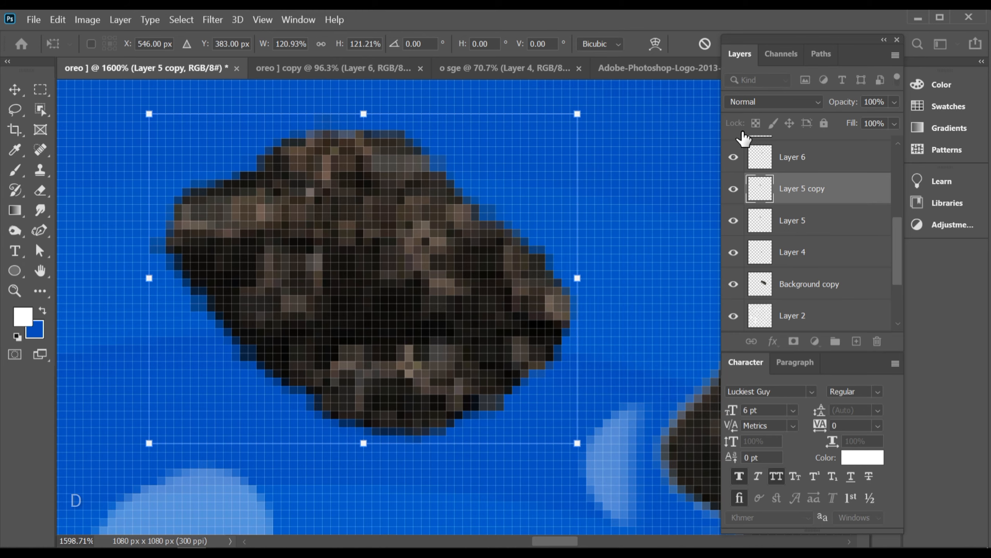
{"action": "left_click_drag", "start_coordinate": [763, 47], "coordinate": [825, 39]}
{"action": "left_click", "coordinate": [728, 43]}
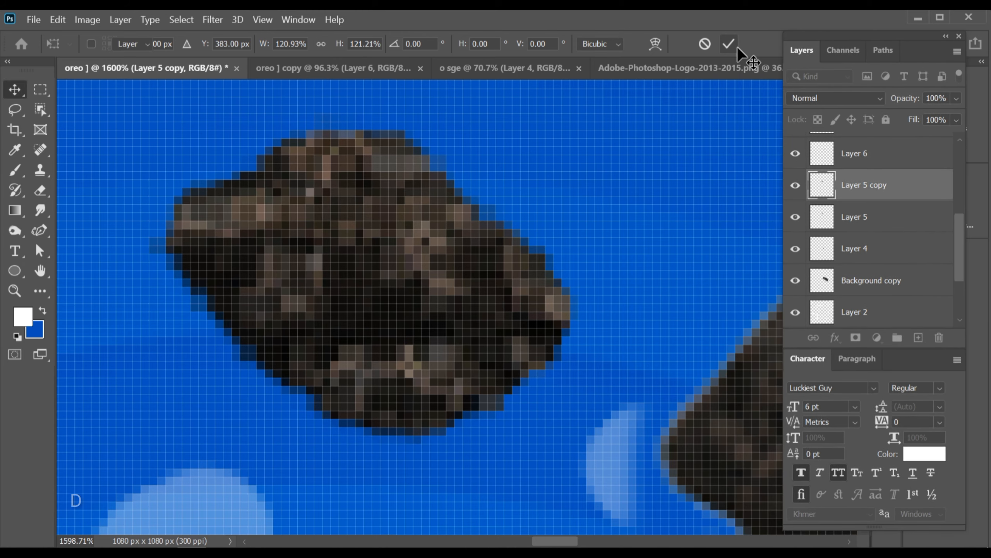
Add a Stroke layer effect to the Layer 5 copy crumb and set its fill type to Color
{"action": "scroll", "coordinate": [305, 290], "scroll_direction": "up", "scroll_amount": 1}
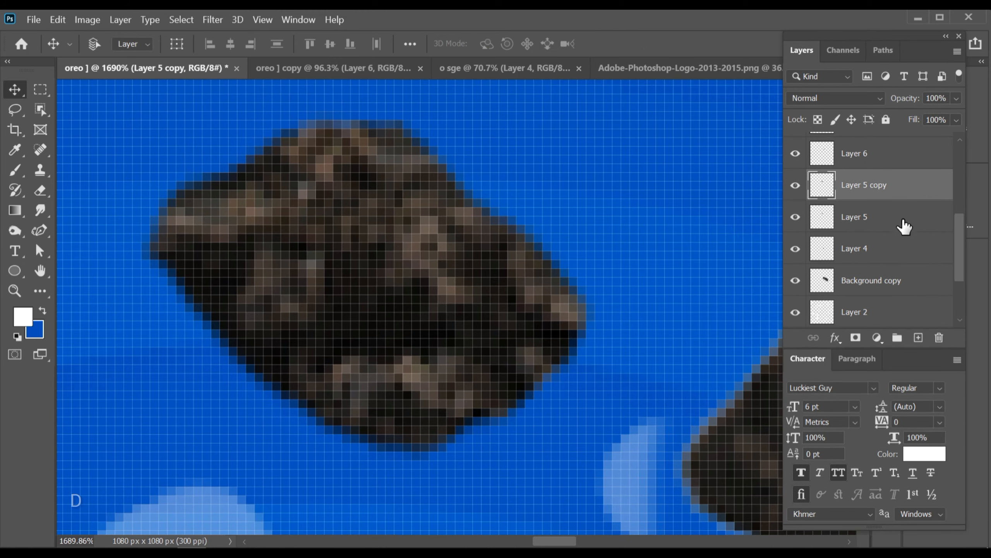
{"action": "right_click", "coordinate": [903, 177]}
{"action": "left_click", "coordinate": [786, 19]}
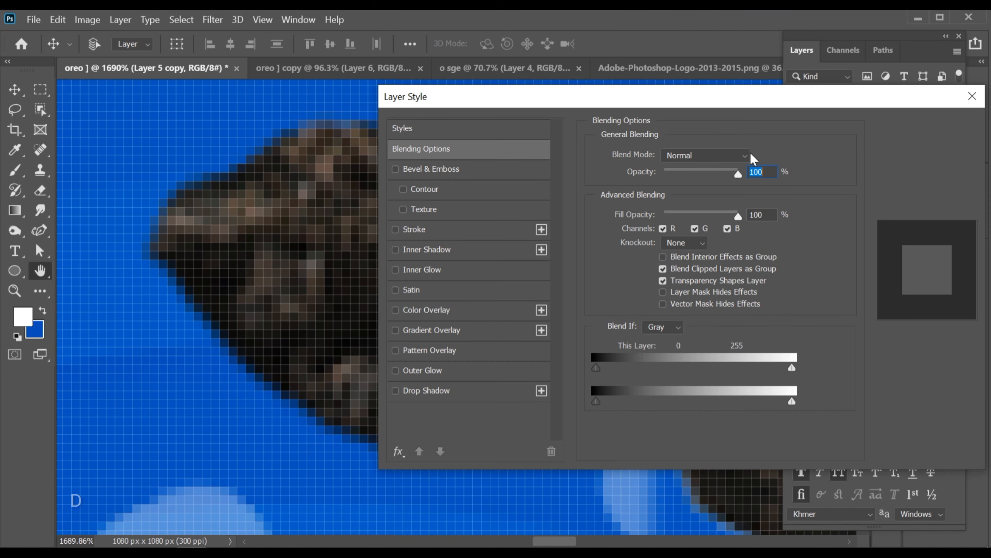
{"action": "left_click", "coordinate": [471, 235]}
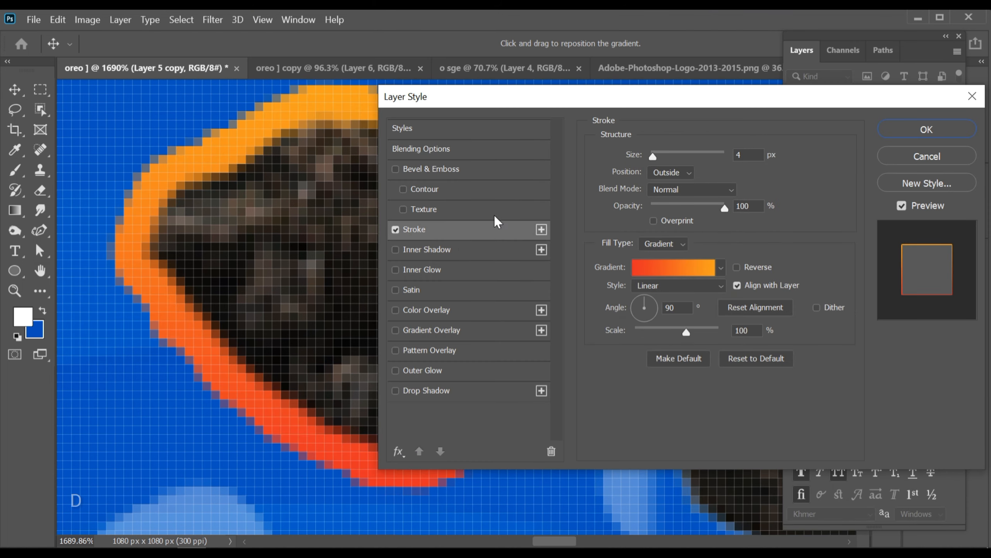
{"action": "left_click_drag", "start_coordinate": [620, 101], "coordinate": [658, 74]}
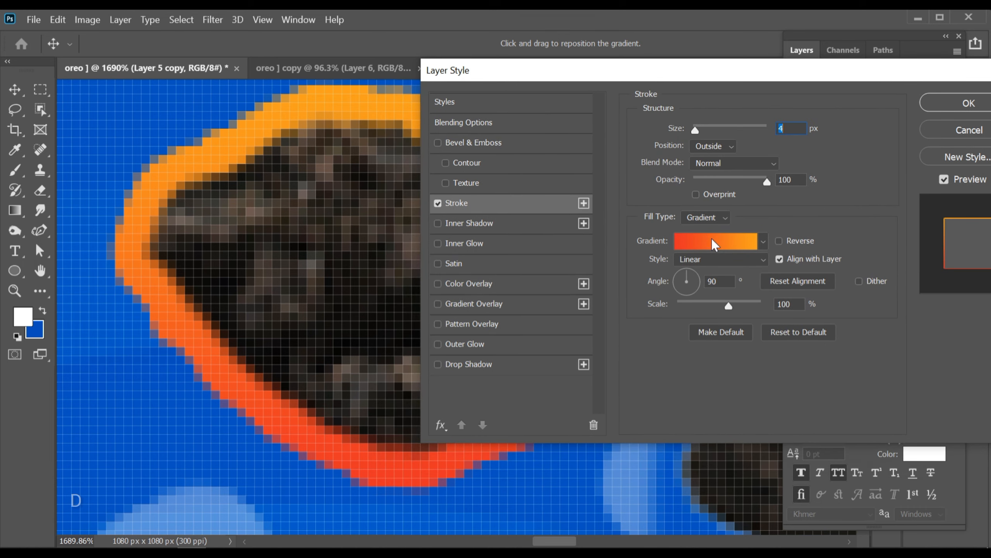
{"action": "left_click", "coordinate": [715, 226]}
{"action": "left_click", "coordinate": [705, 231]}
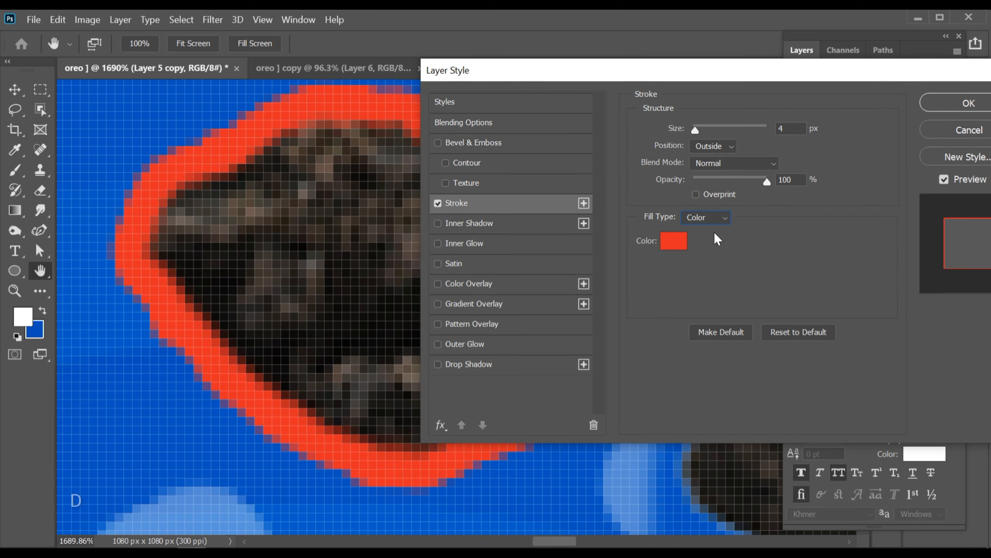
Make the crumb's stroke white (ffffff) with a size of 2 px and apply the layer style
{"action": "left_click", "coordinate": [674, 242]}
{"action": "left_click", "coordinate": [558, 145]}
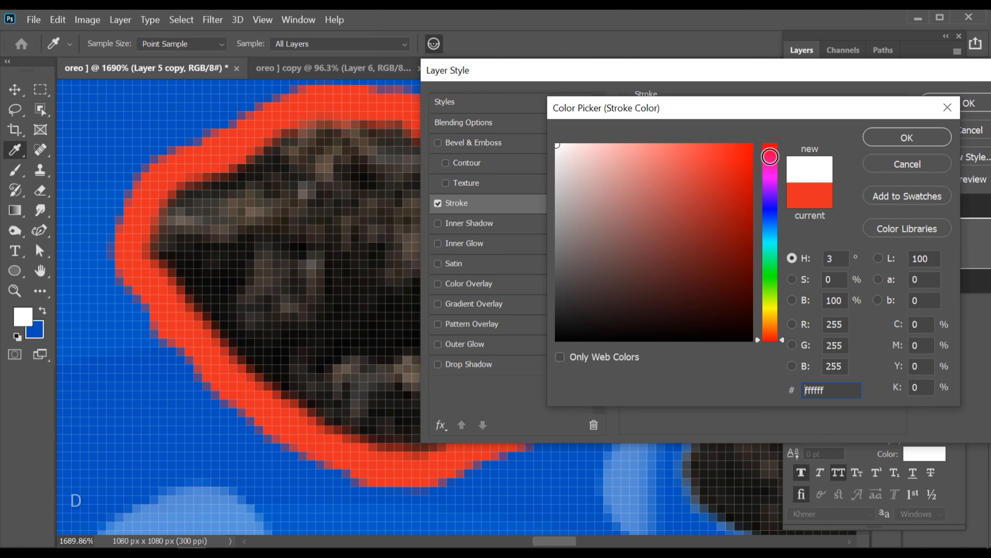
{"action": "left_click", "coordinate": [907, 137]}
{"action": "left_click_drag", "start_coordinate": [696, 132], "coordinate": [691, 132]}
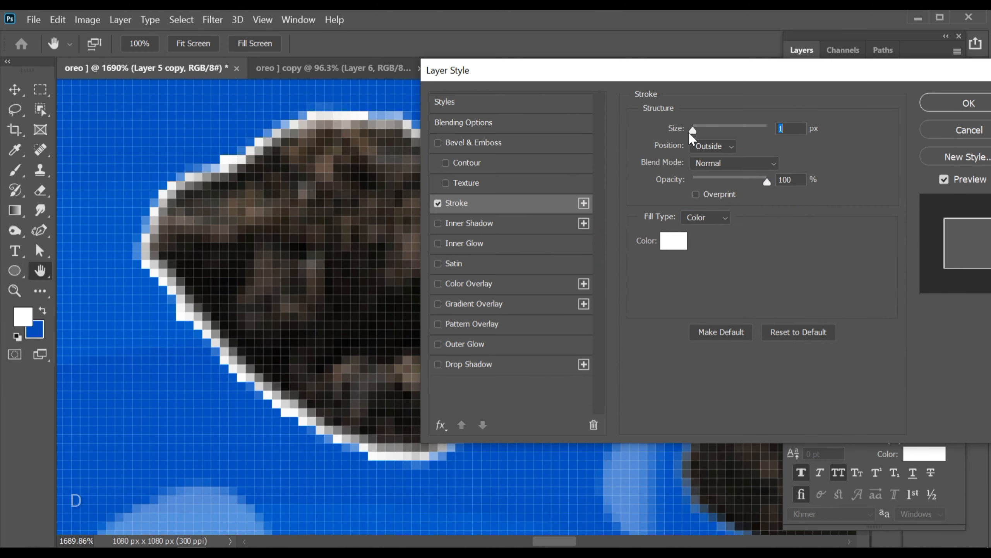
{"action": "key", "text": "Up"}
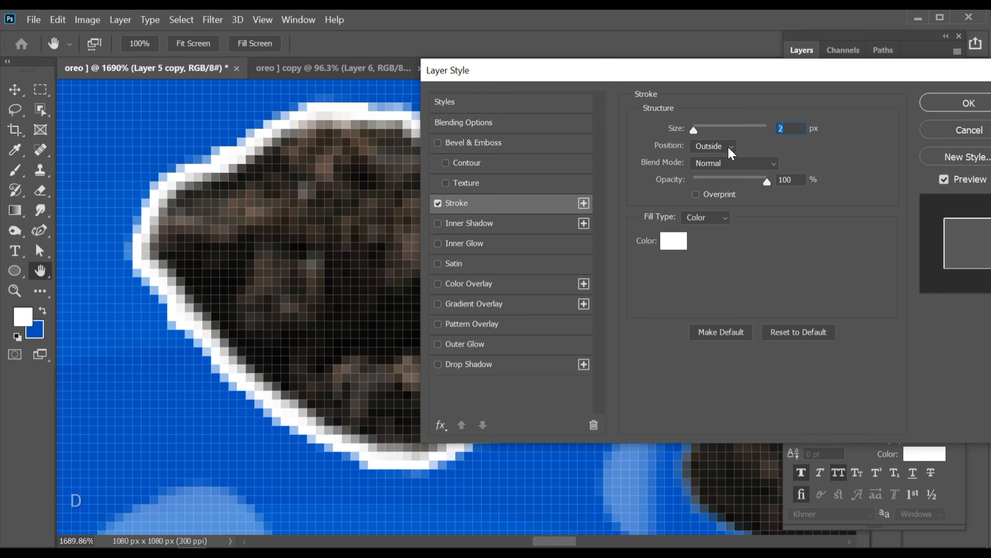
{"action": "left_click", "coordinate": [964, 105]}
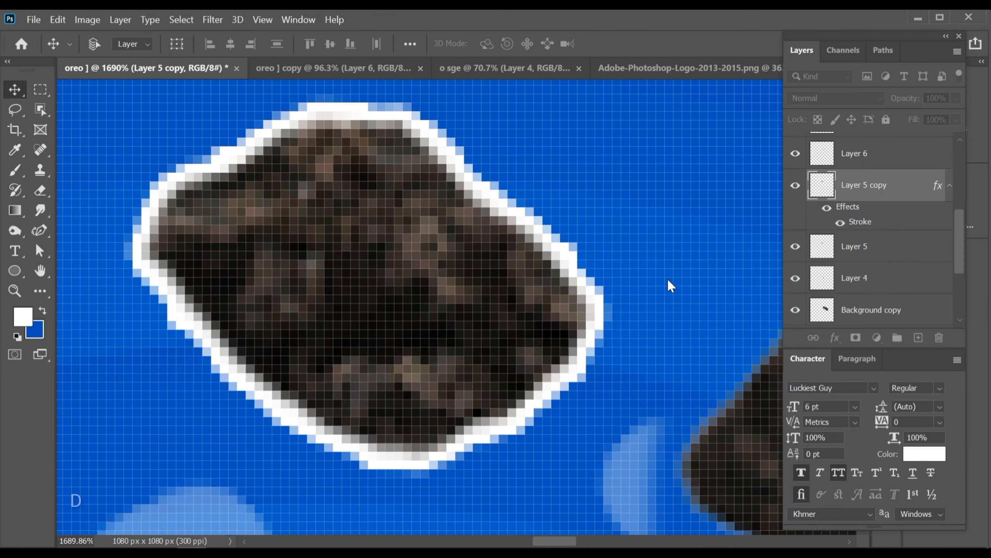
Enlarge the stroked Layer 5 copy crumb to about 108%
{"action": "left_click_drag", "start_coordinate": [615, 321], "coordinate": [611, 314]}
{"action": "key", "text": "ctrl+t"}
{"action": "left_click_drag", "start_coordinate": [595, 461], "coordinate": [608, 472]}
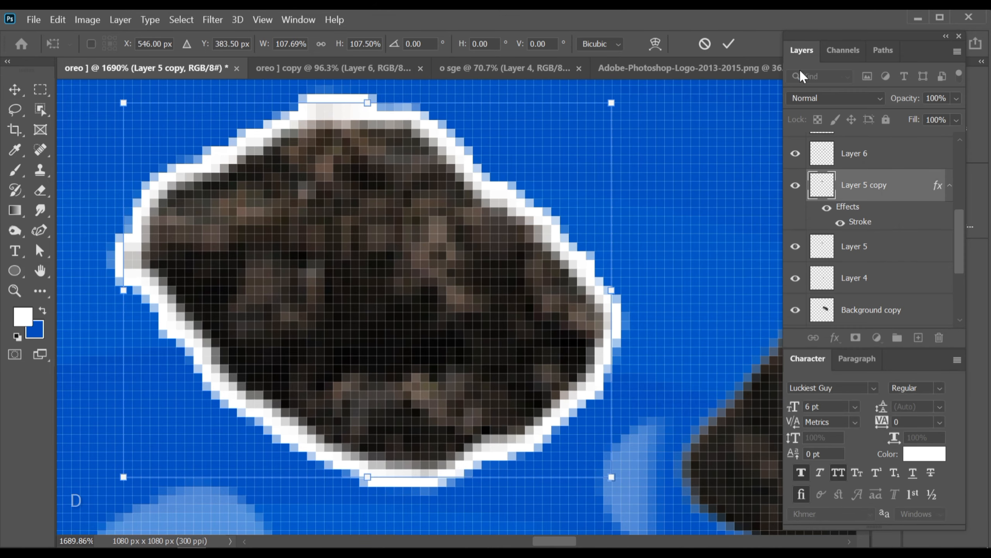
{"action": "left_click", "coordinate": [728, 43]}
Copy the layer style of the Layer 5 copy crumb
{"action": "scroll", "coordinate": [472, 242], "scroll_direction": "down", "scroll_amount": 8}
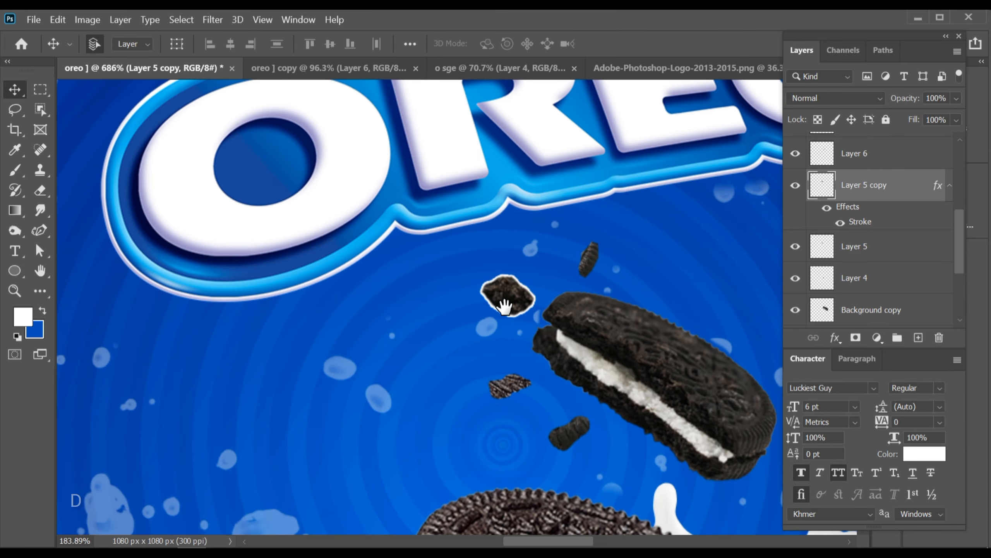
{"action": "left_click_drag", "start_coordinate": [540, 310], "coordinate": [599, 298]}
{"action": "left_click_drag", "start_coordinate": [599, 298], "coordinate": [493, 300]}
{"action": "mouse_move", "coordinate": [569, 251]}
{"action": "left_mouse_down"}
{"action": "mouse_move", "coordinate": [525, 233]}
{"action": "mouse_move", "coordinate": [589, 250]}
{"action": "mouse_move", "coordinate": [569, 270]}
{"action": "left_mouse_up"}
{"action": "right_click", "coordinate": [938, 186]}
{"action": "right_click", "coordinate": [853, 195]}
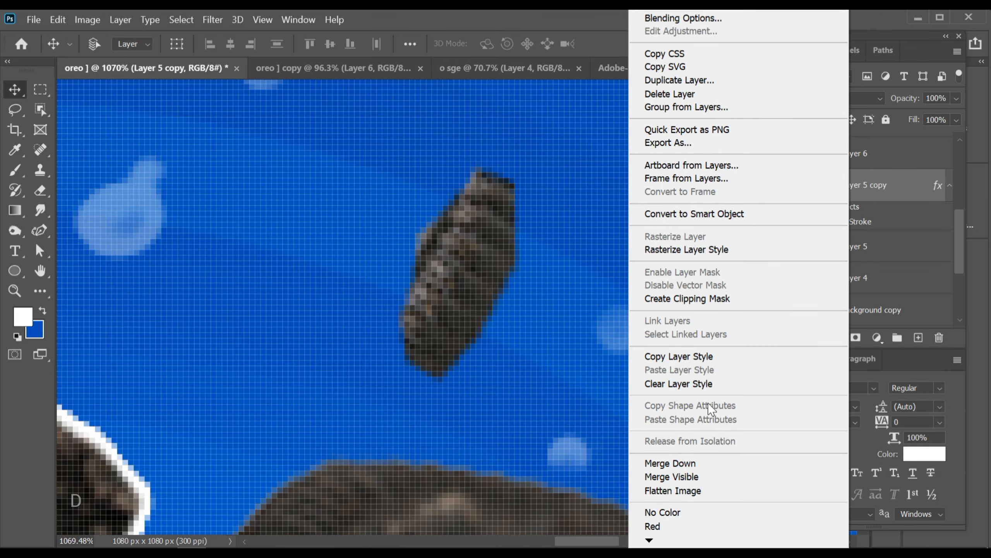
{"action": "left_click", "coordinate": [706, 363]}
Duplicate the Layer 6 crumb above the bitten cookie and paste the copied stroke style onto the duplicate
{"action": "left_click", "coordinate": [470, 270], "text": "ctrl"}
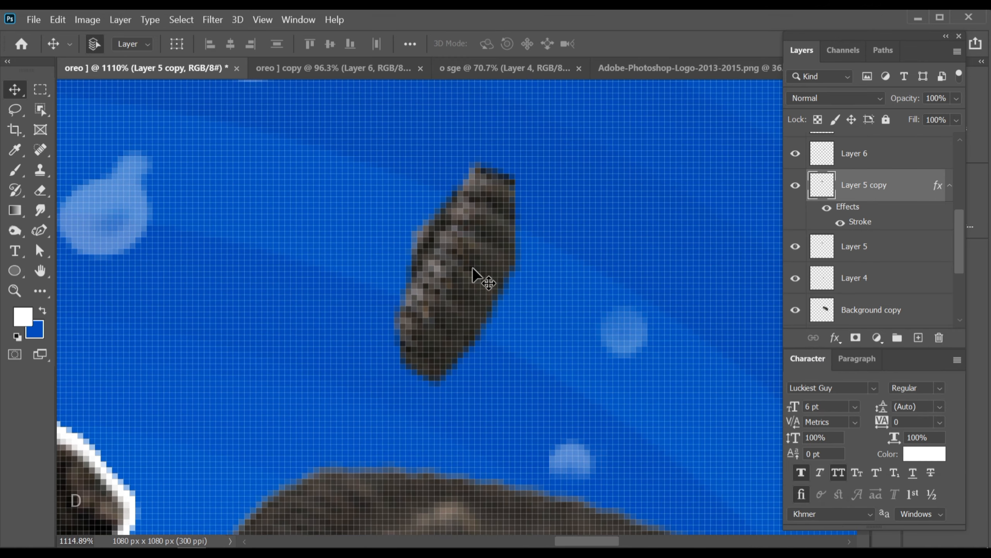
{"action": "left_click", "coordinate": [469, 269], "text": "ctrl"}
{"action": "left_click", "coordinate": [467, 270], "text": "ctrl"}
{"action": "key", "text": "ctrl+j"}
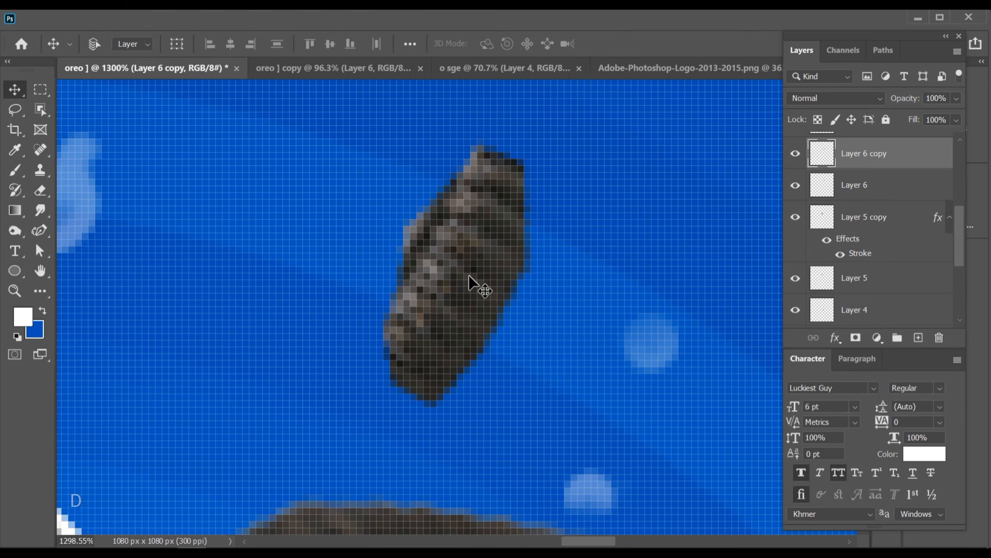
{"action": "left_click", "coordinate": [476, 237], "text": "ctrl"}
{"action": "right_click", "coordinate": [873, 158]}
{"action": "left_click", "coordinate": [752, 367]}
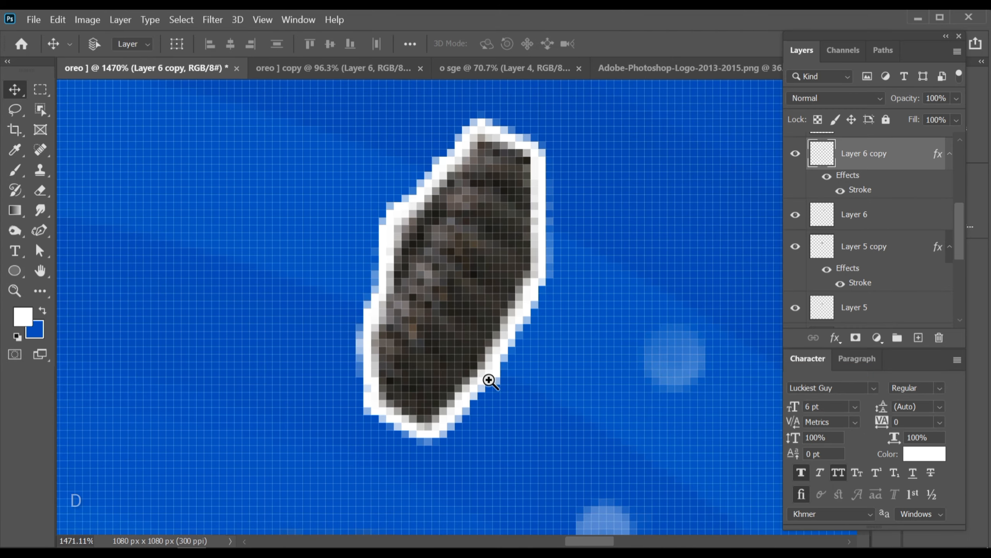
Duplicate the Layer 7 crumb beside the bitten cookie and paste the copied stroke style onto the duplicate
{"action": "left_click_drag", "start_coordinate": [489, 379], "coordinate": [414, 374]}
{"action": "left_click_drag", "start_coordinate": [425, 474], "coordinate": [429, 361]}
{"action": "left_click_drag", "start_coordinate": [427, 495], "coordinate": [422, 367]}
{"action": "left_click_drag", "start_coordinate": [347, 305], "coordinate": [456, 374]}
{"action": "left_click", "coordinate": [360, 322], "text": "ctrl"}
{"action": "key", "text": "ctrl+j"}
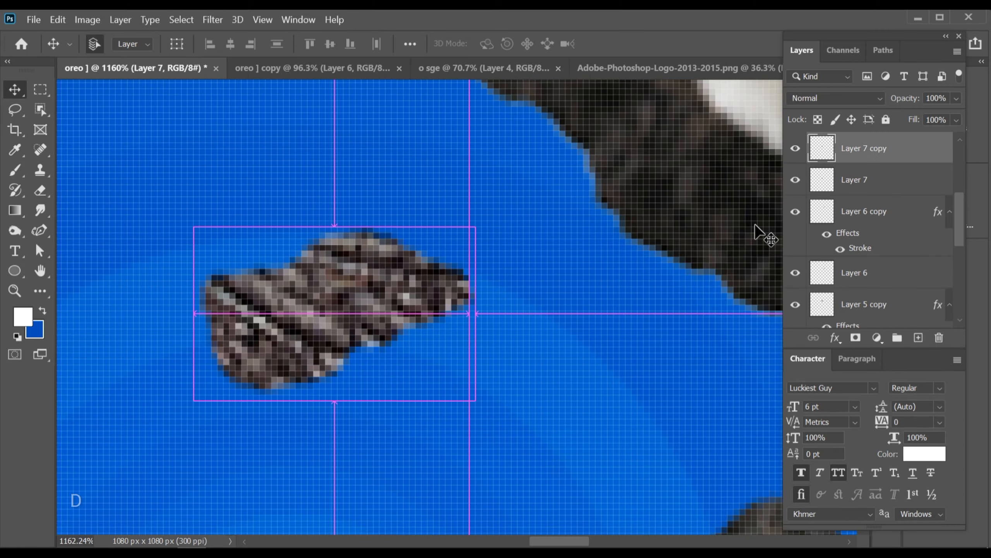
{"action": "right_click", "coordinate": [937, 155]}
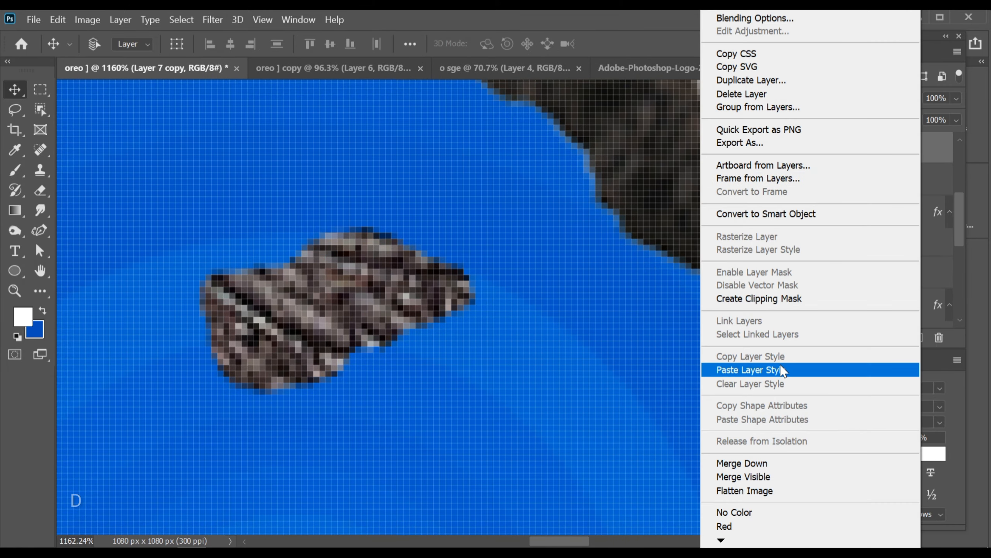
{"action": "left_click", "coordinate": [783, 370]}
Duplicate the Layer 4 crumb below the bitten cookie and paste the copied stroke style onto the duplicate
{"action": "left_click_drag", "start_coordinate": [513, 372], "coordinate": [452, 292]}
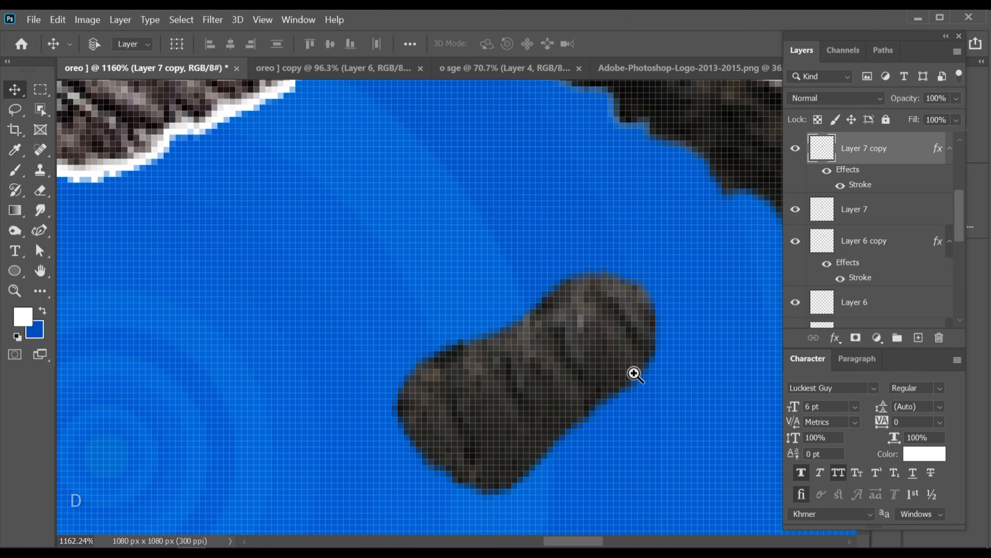
{"action": "left_click_drag", "start_coordinate": [588, 341], "coordinate": [497, 269]}
{"action": "left_click", "coordinate": [492, 284], "text": "ctrl"}
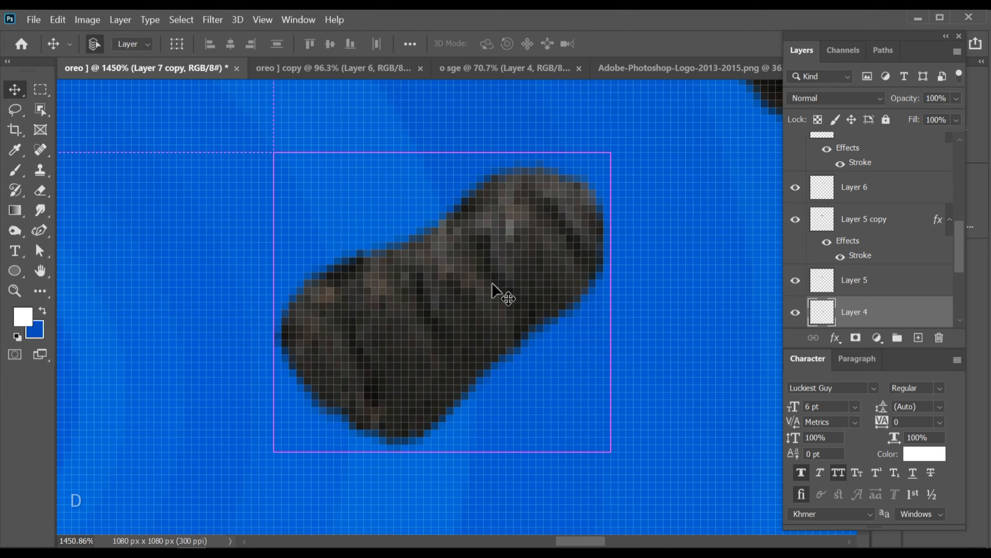
{"action": "scroll", "coordinate": [847, 253], "scroll_direction": "down", "scroll_amount": 2}
{"action": "key", "text": "ctrl+j"}
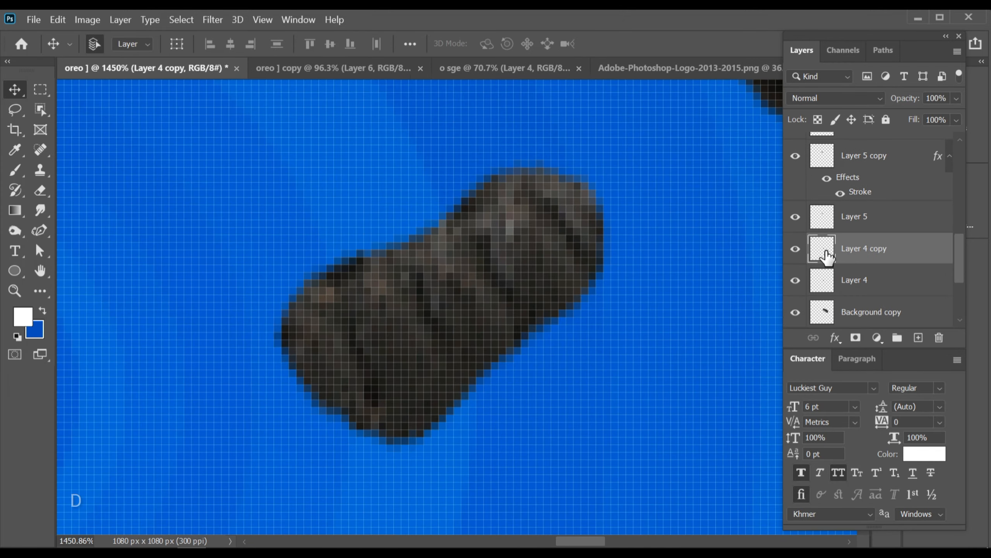
{"action": "right_click", "coordinate": [877, 248]}
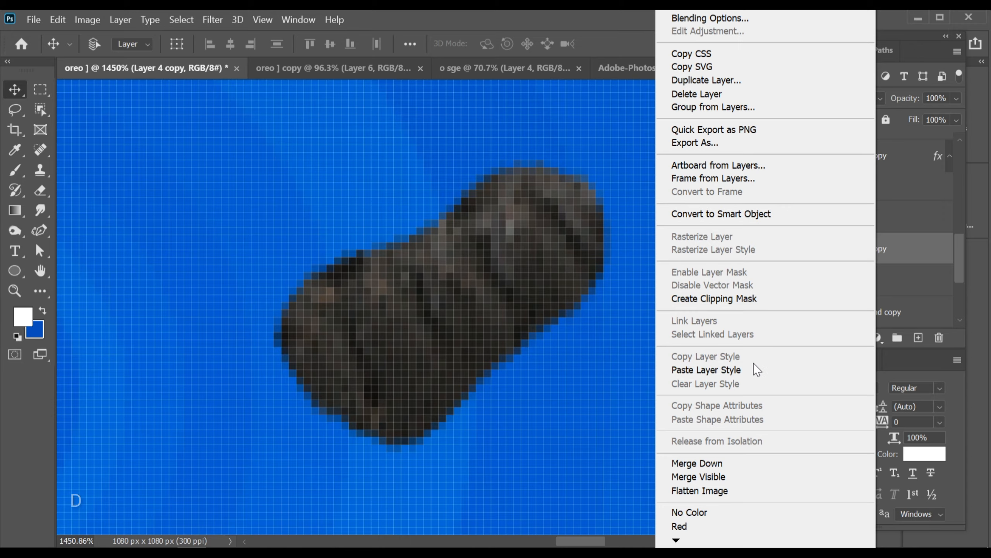
{"action": "left_click", "coordinate": [706, 370]}
Apply Hue/Saturation to the milk splash Vector Smart Object with Saturation -32 and Lightness +12
{"action": "key", "text": "ctrl+0"}
{"action": "left_click_drag", "start_coordinate": [602, 355], "coordinate": [537, 266]}
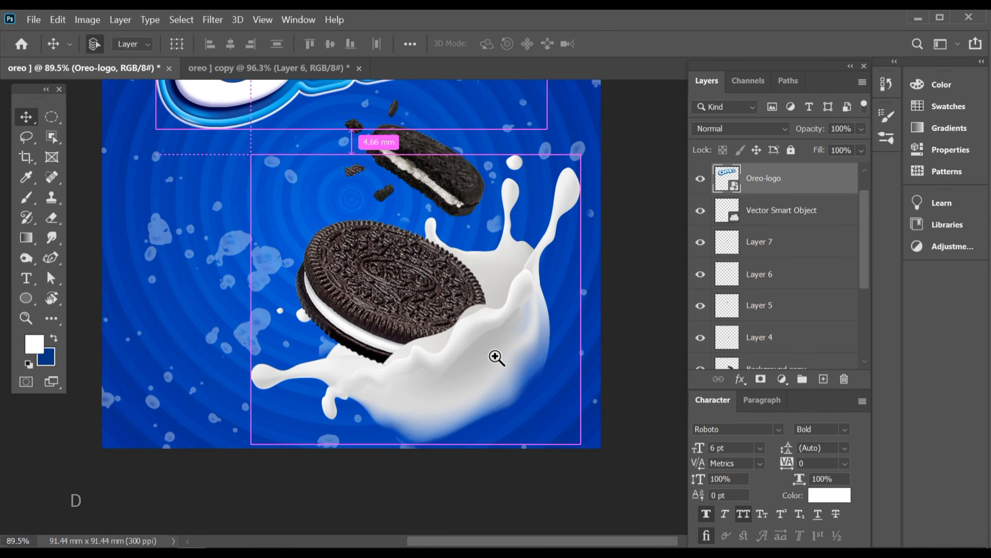
{"action": "left_click", "coordinate": [496, 357]}
{"action": "left_click", "coordinate": [498, 355], "text": "ctrl"}
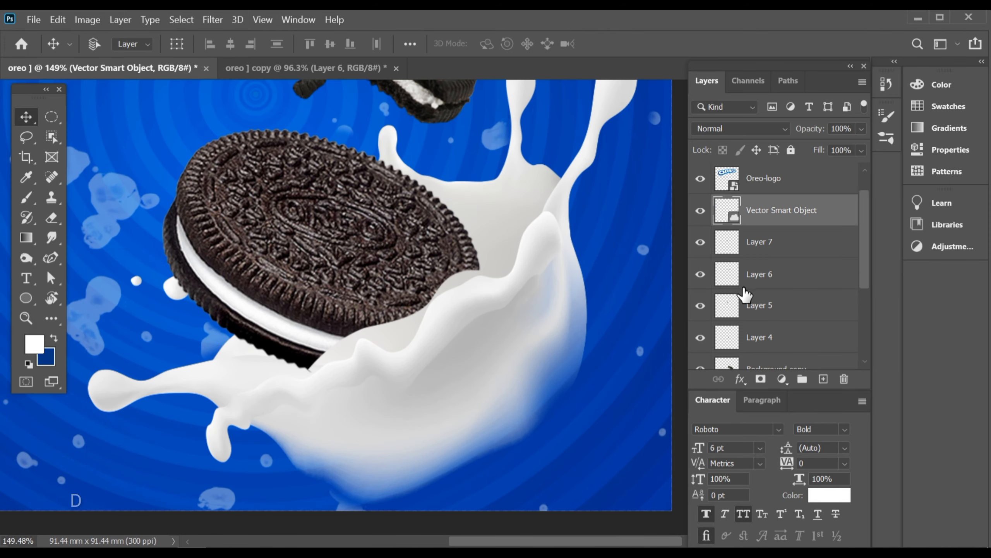
{"action": "key", "text": "ctrl+u"}
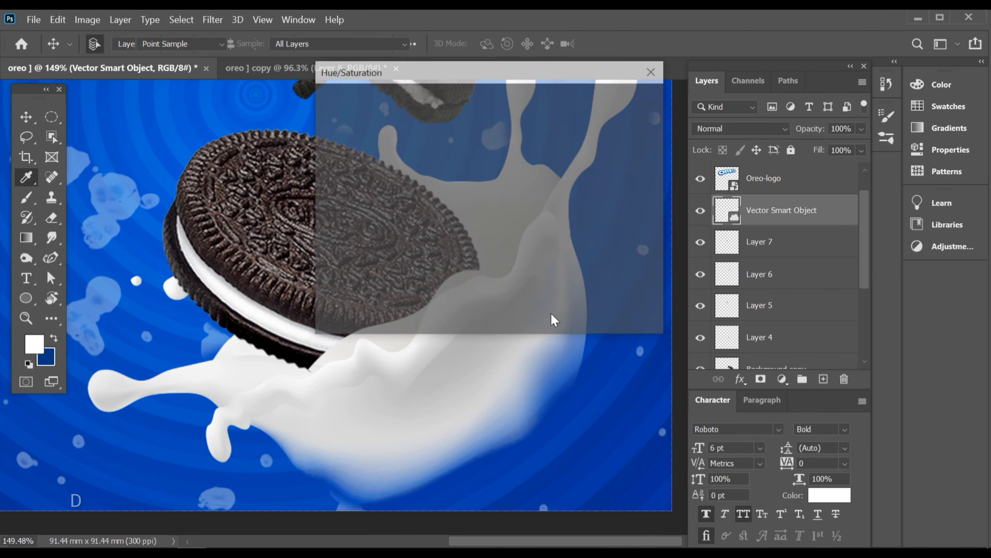
{"action": "left_click_drag", "start_coordinate": [598, 80], "coordinate": [833, 61]}
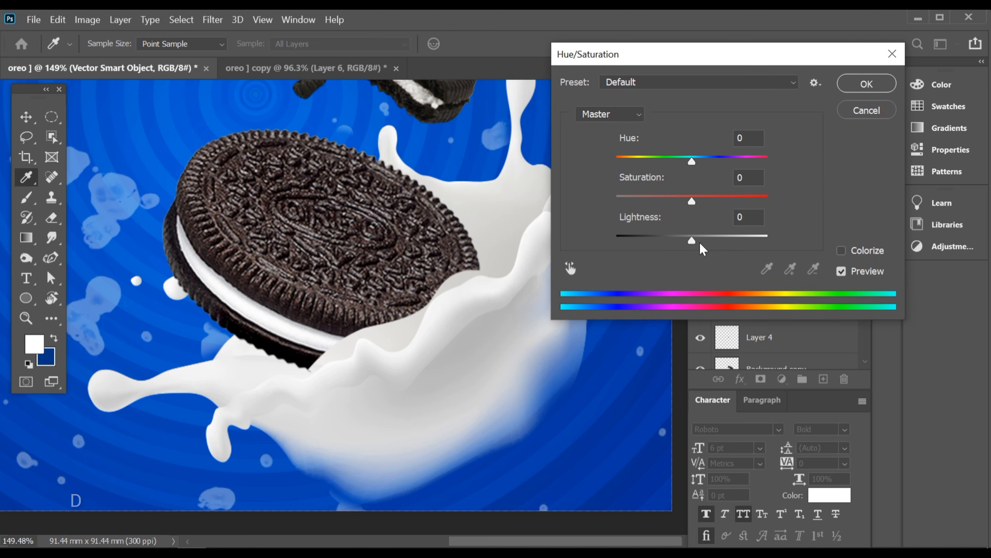
{"action": "left_click_drag", "start_coordinate": [692, 240], "coordinate": [704, 244]}
{"action": "left_click_drag", "start_coordinate": [692, 201], "coordinate": [670, 203]}
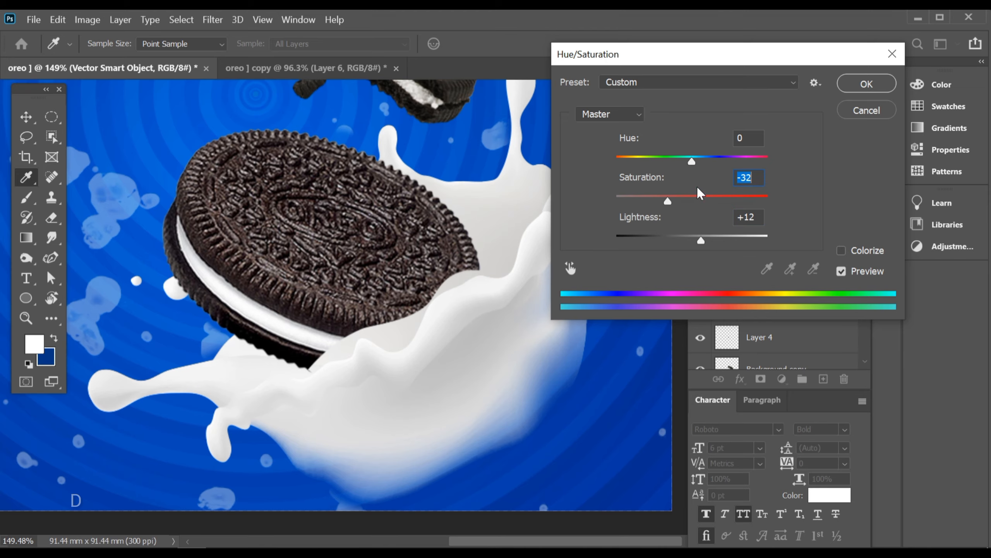
{"action": "left_click", "coordinate": [855, 88]}
Apply a Photo Filter to the milk splash using the light grey color e9e9e9 at 42% density
{"action": "left_click_drag", "start_coordinate": [507, 332], "coordinate": [415, 365]}
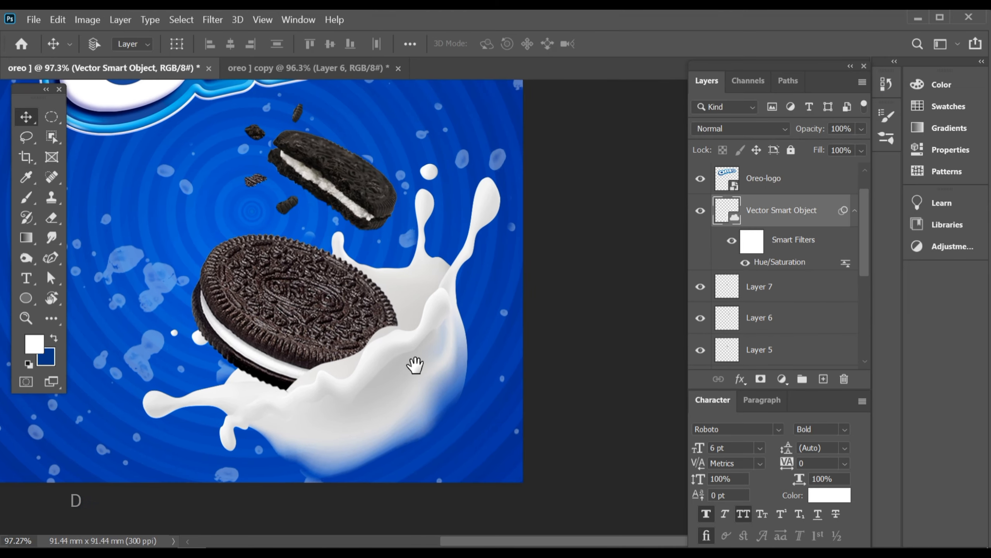
{"action": "left_click", "coordinate": [81, 24]}
{"action": "mouse_move", "coordinate": [225, 56]}
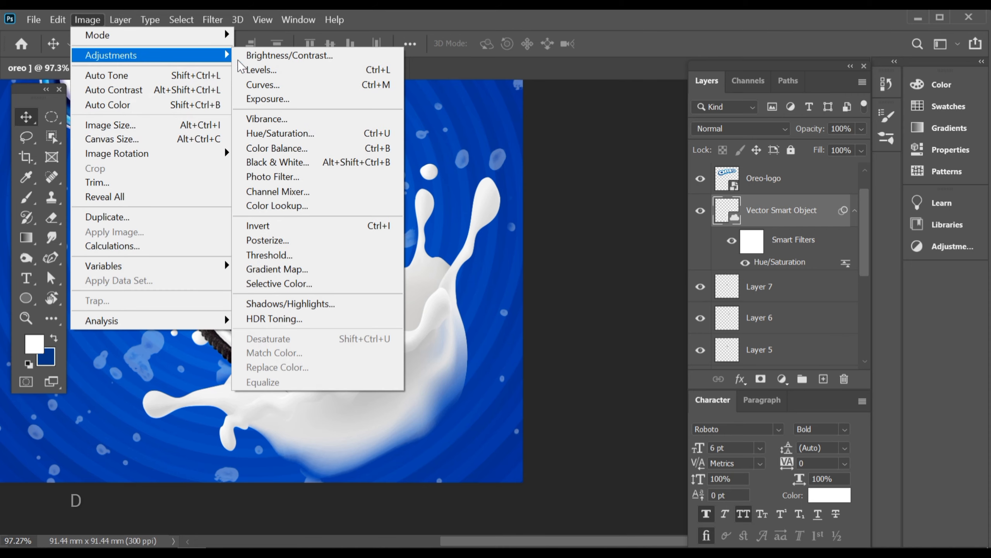
{"action": "left_click", "coordinate": [338, 177]}
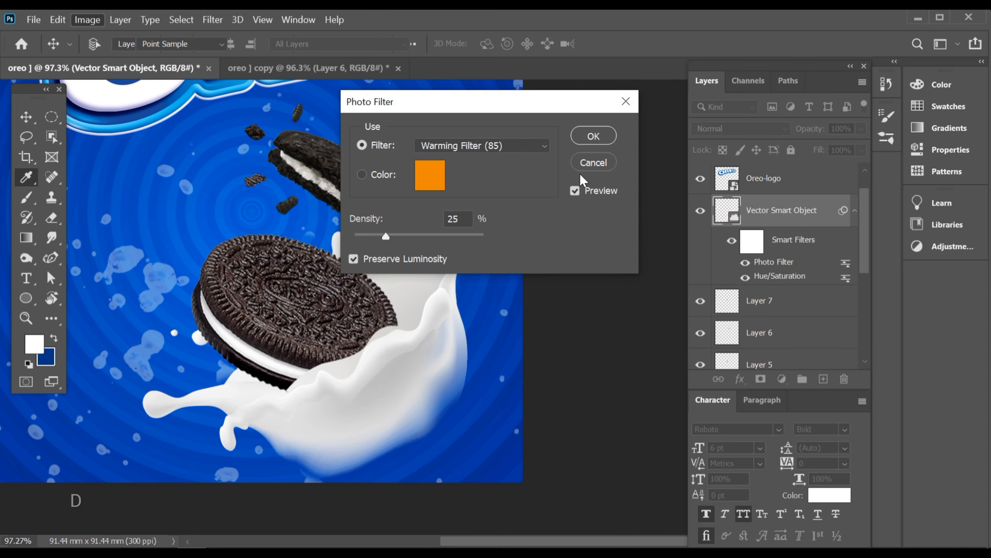
{"action": "left_click_drag", "start_coordinate": [532, 114], "coordinate": [727, 115]}
{"action": "left_click", "coordinate": [638, 177]}
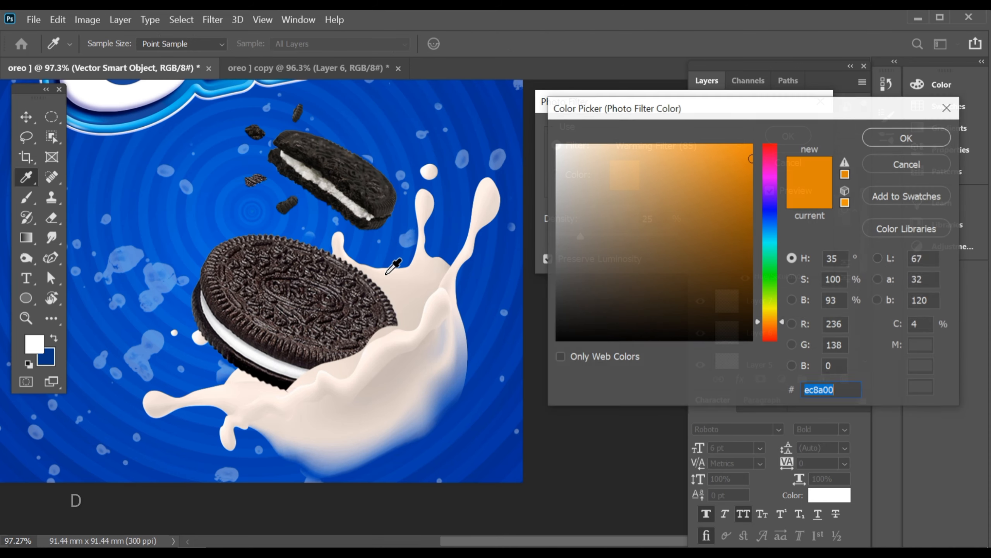
{"action": "left_click", "coordinate": [397, 366]}
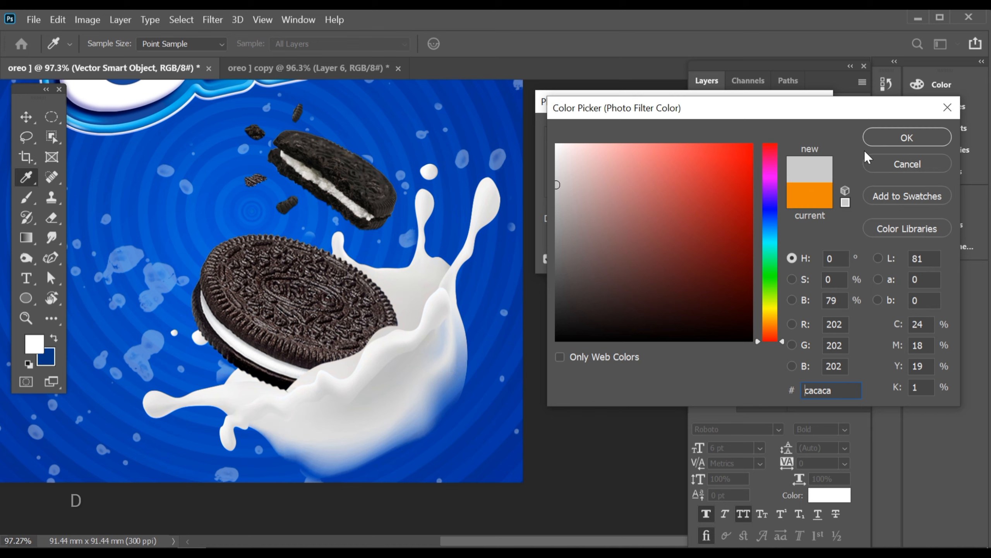
{"action": "left_click_drag", "start_coordinate": [556, 192], "coordinate": [557, 159]}
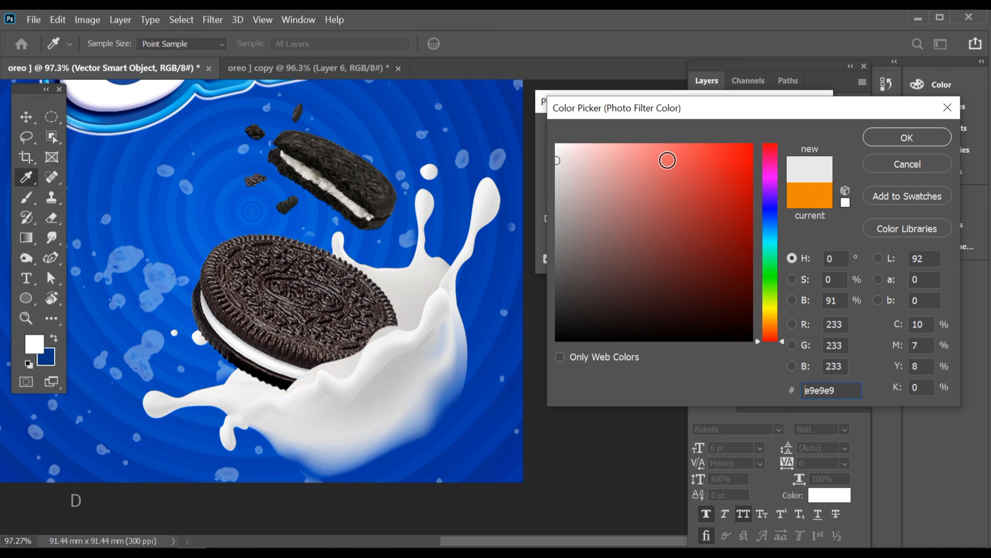
{"action": "left_click", "coordinate": [902, 138]}
{"action": "left_click_drag", "start_coordinate": [582, 237], "coordinate": [602, 241]}
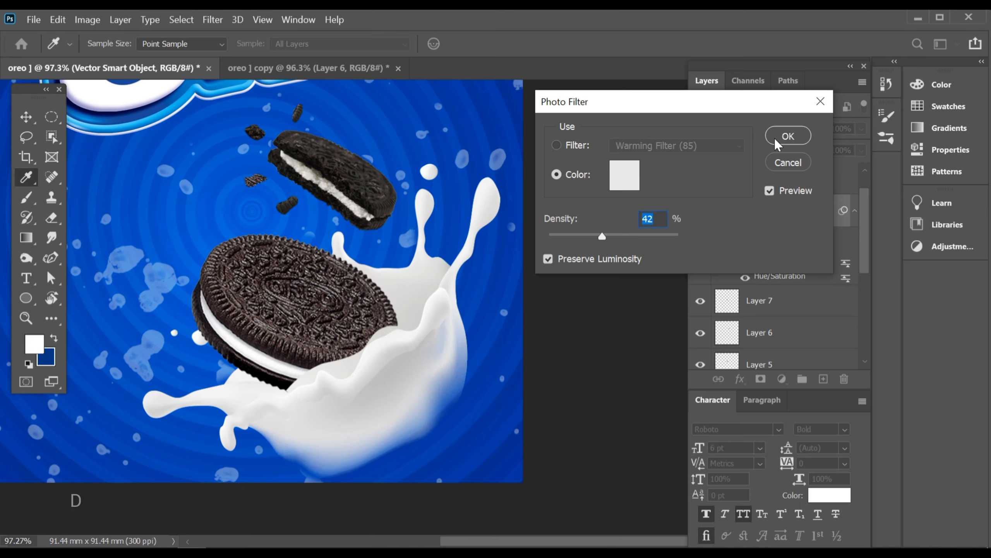
{"action": "left_click", "coordinate": [787, 136]}
Apply a Brightness/Contrast adjustment to the milk splash Vector Smart Object
{"action": "left_click", "coordinate": [92, 19]}
{"action": "mouse_move", "coordinate": [163, 53]}
{"action": "left_click", "coordinate": [261, 57]}
{"action": "left_click_drag", "start_coordinate": [541, 119], "coordinate": [690, 155]}
{"action": "mouse_move", "coordinate": [603, 196]}
{"action": "left_mouse_down"}
{"action": "mouse_move", "coordinate": [590, 200]}
{"action": "mouse_move", "coordinate": [603, 202]}
{"action": "left_mouse_up"}
{"action": "mouse_move", "coordinate": [603, 238]}
{"action": "left_mouse_down"}
{"action": "mouse_move", "coordinate": [587, 237]}
{"action": "mouse_move", "coordinate": [629, 237]}
{"action": "mouse_move", "coordinate": [618, 241]}
{"action": "left_mouse_up"}
{"action": "left_click", "coordinate": [726, 179]}
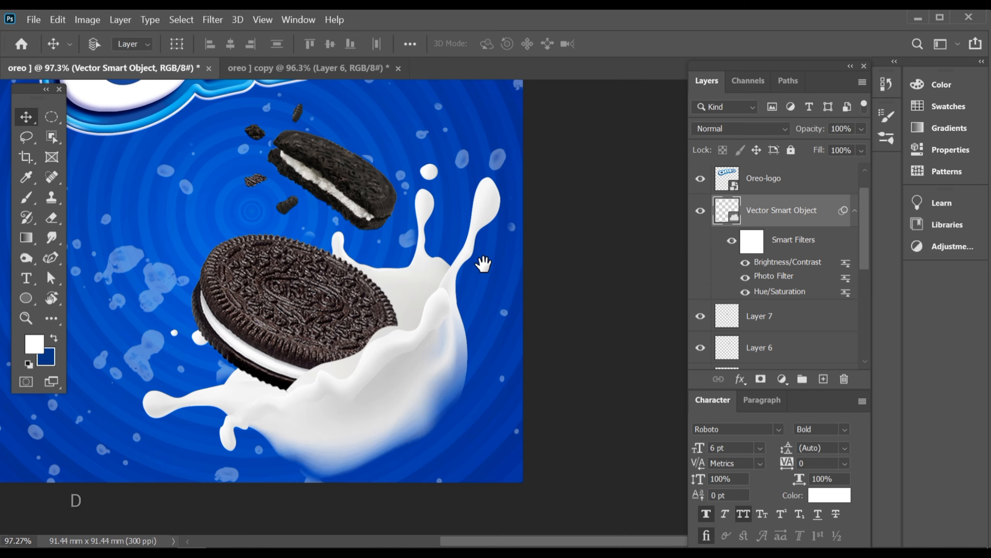
{"action": "key", "text": "ctrl+0"}
{"action": "left_click_drag", "start_coordinate": [420, 233], "coordinate": [408, 234]}
{"action": "left_click_drag", "start_coordinate": [501, 328], "coordinate": [552, 347]}
{"action": "key", "text": "alt"}
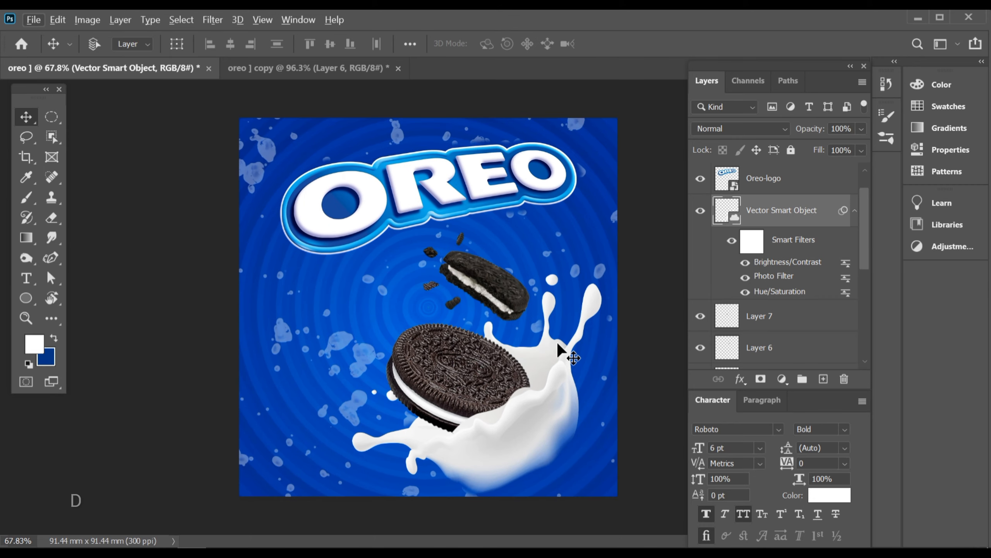
{"action": "key", "text": "f"}
{"action": "key", "text": "f"}
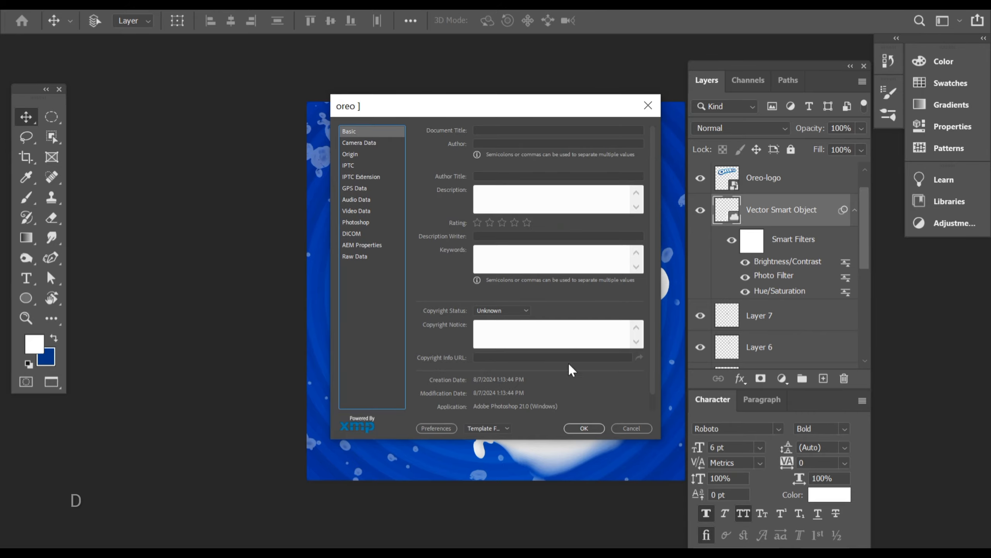
{"action": "left_click", "coordinate": [629, 424]}
{"action": "key", "text": "f"}
{"action": "left_click", "coordinate": [546, 377], "text": "ctrl"}
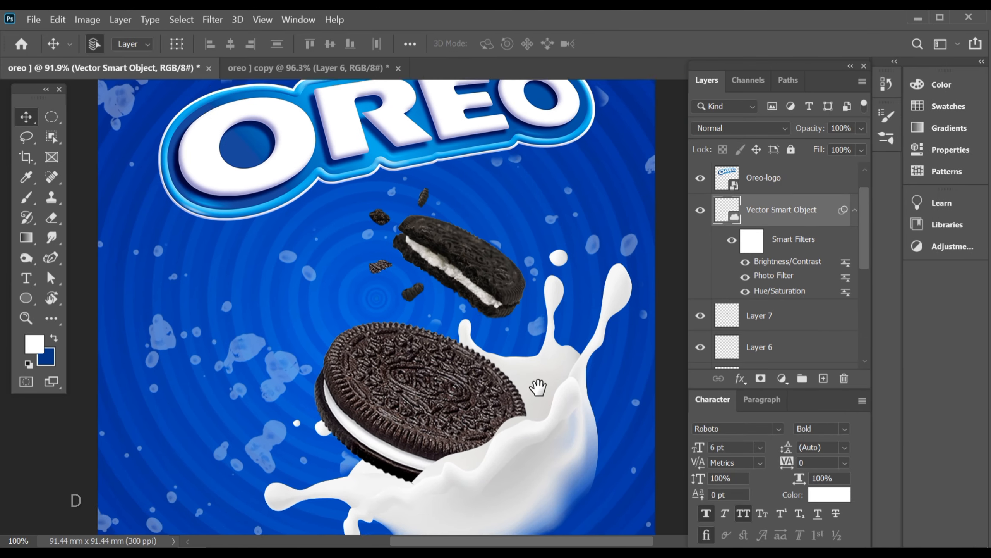
{"action": "left_click_drag", "start_coordinate": [522, 375], "coordinate": [471, 354]}
{"action": "key", "text": "ctrl+0"}
Set the opacity of the blue circular-pattern Vector Smart Object directly above Layer 1 to 30%
{"action": "scroll", "coordinate": [775, 329], "scroll_direction": "down", "scroll_amount": 6}
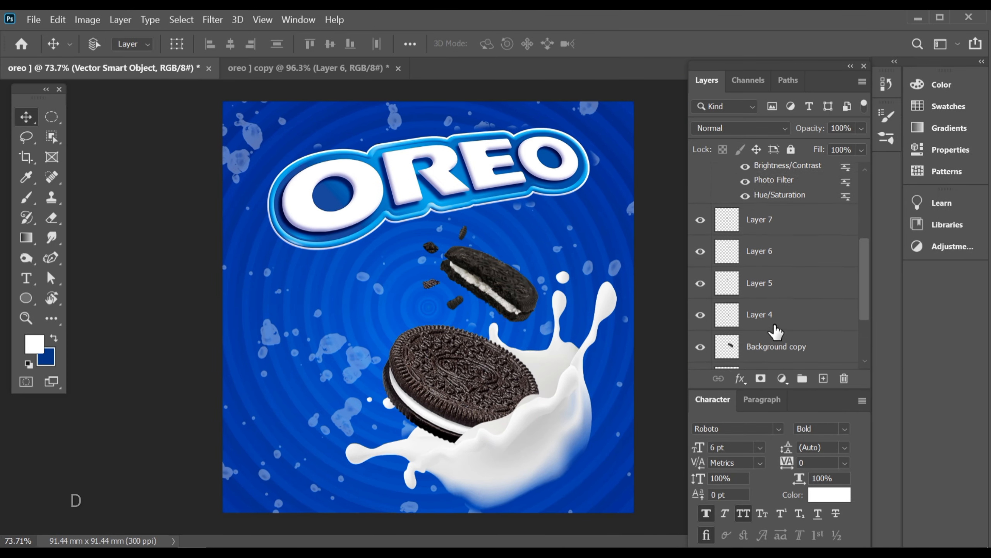
{"action": "left_click", "coordinate": [787, 299]}
{"action": "left_click", "coordinate": [786, 312]}
{"action": "left_click", "coordinate": [792, 301]}
{"action": "type", "text": "35"}
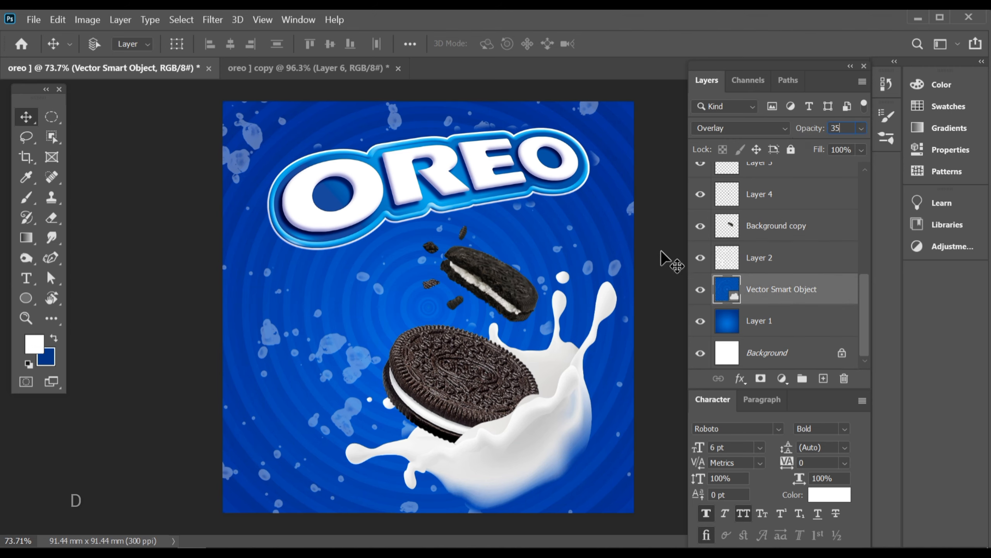
{"action": "left_click_drag", "start_coordinate": [504, 363], "coordinate": [576, 383]}
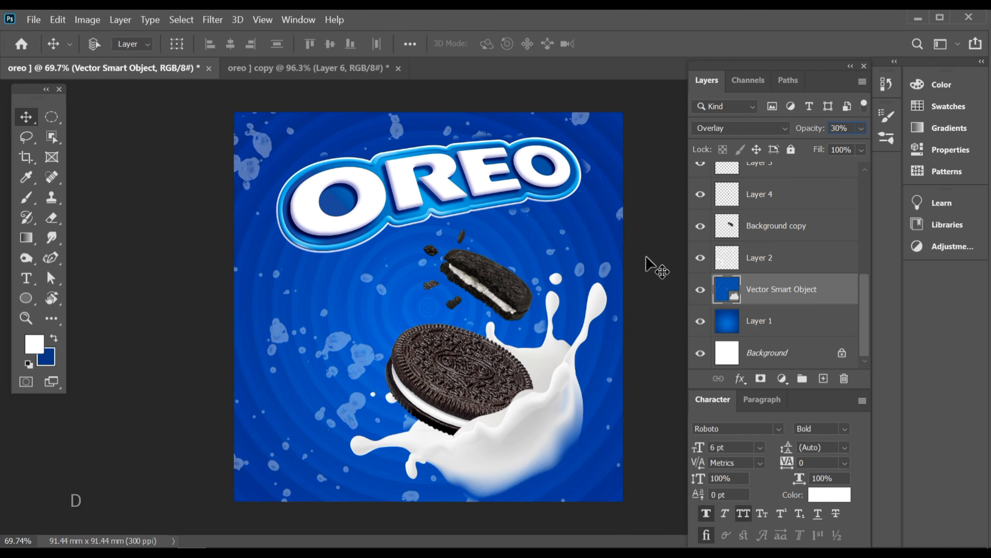
Preview the whole poster enlarged in full screen mode with the interface hidden
{"action": "left_click_drag", "start_coordinate": [528, 282], "coordinate": [544, 323]}
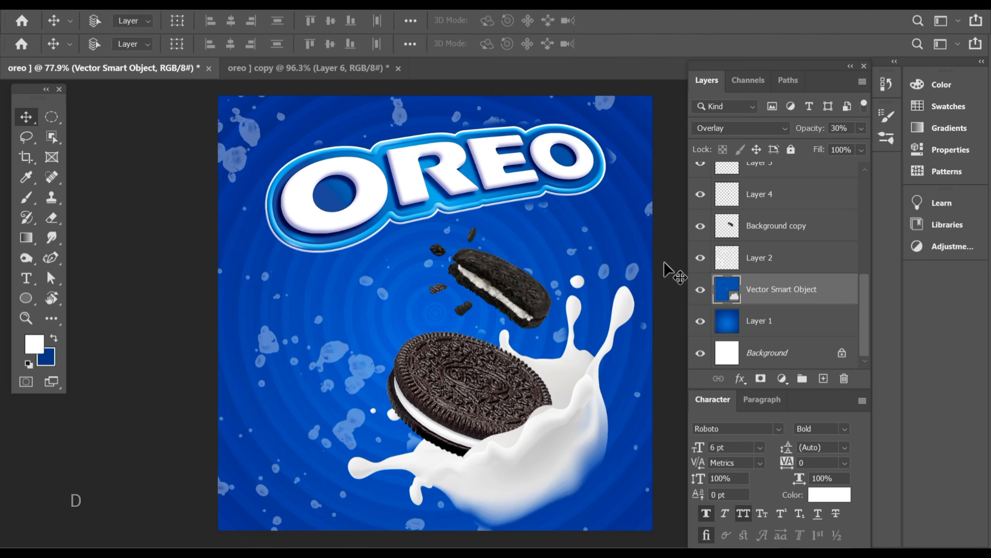
{"action": "key", "text": "f"}
{"action": "key", "text": "f"}
{"action": "key", "text": "ctrl+plus"}
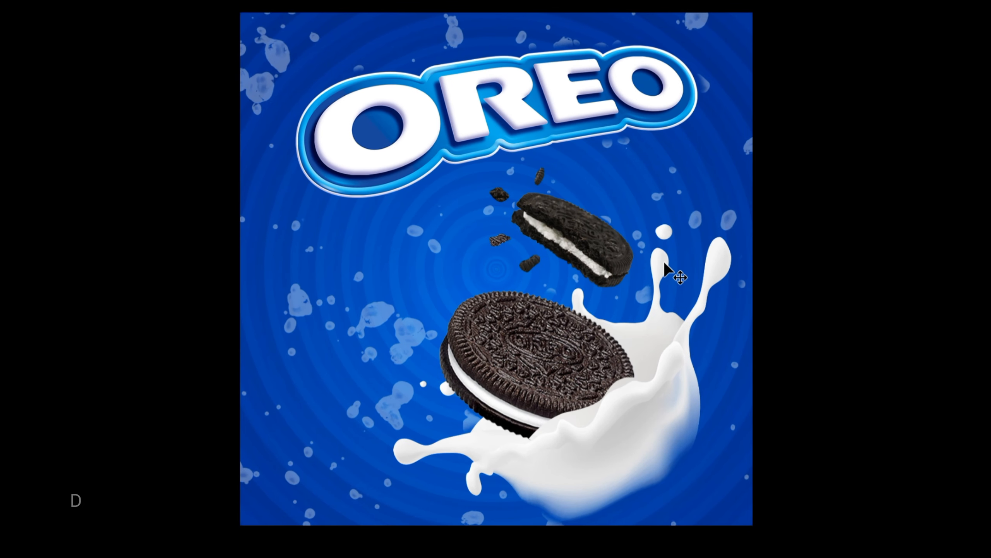